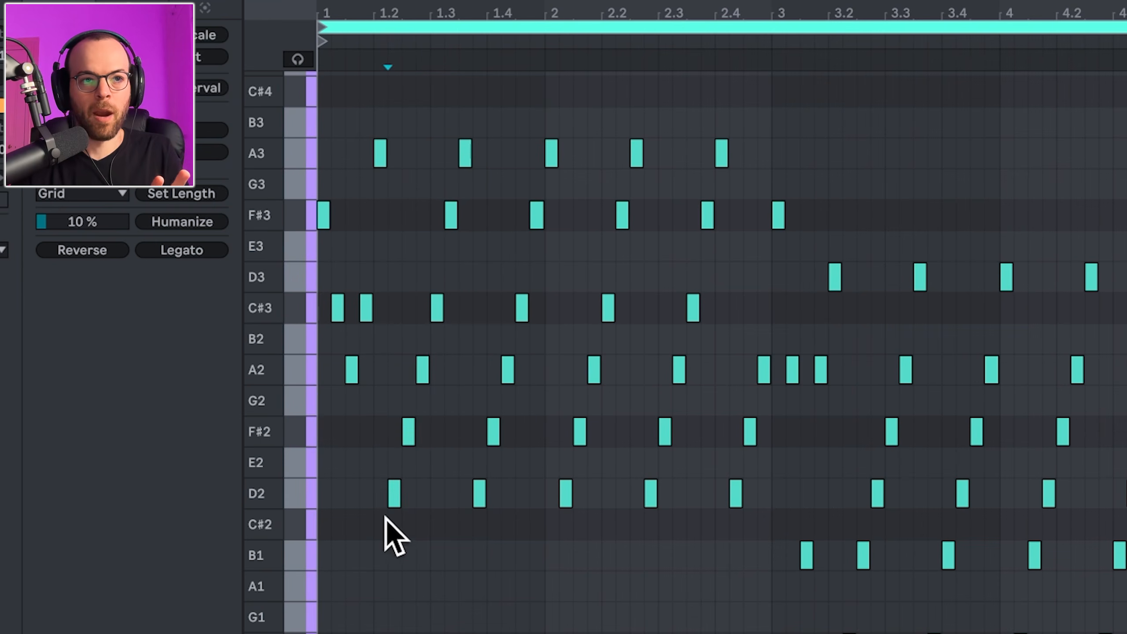
# Step: Select the rising run of lead notes from D2 up to A3, together with the A3 note before it
pyautogui.moveTo(284, 513); pyautogui.dragTo(323, 336)
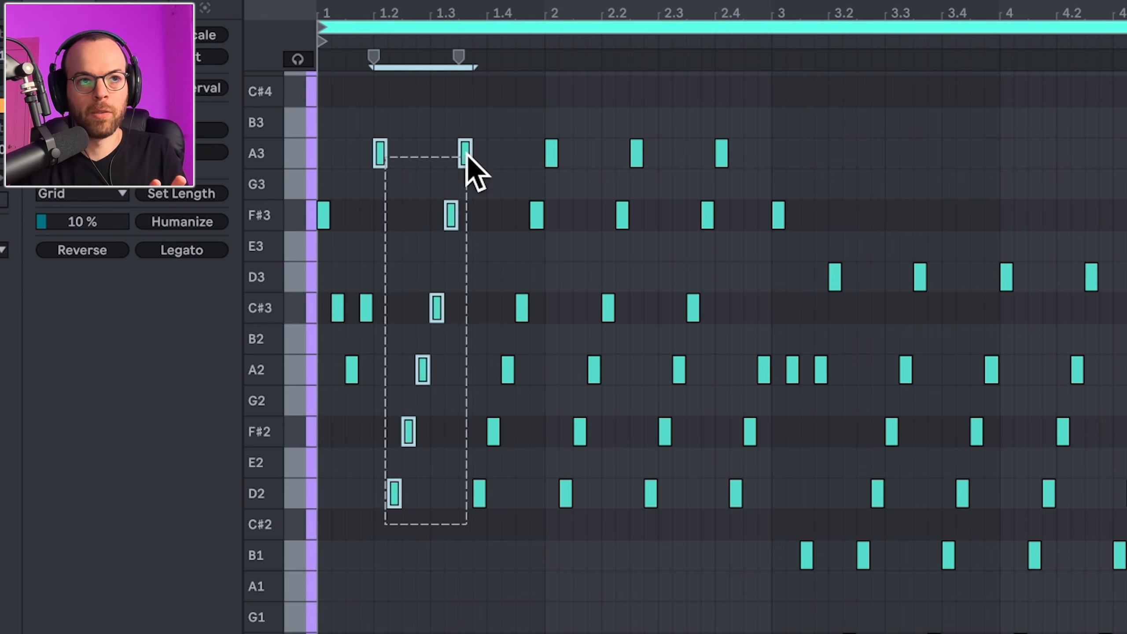
pyautogui.moveTo(466, 153); pyautogui.dragTo(471, 137)
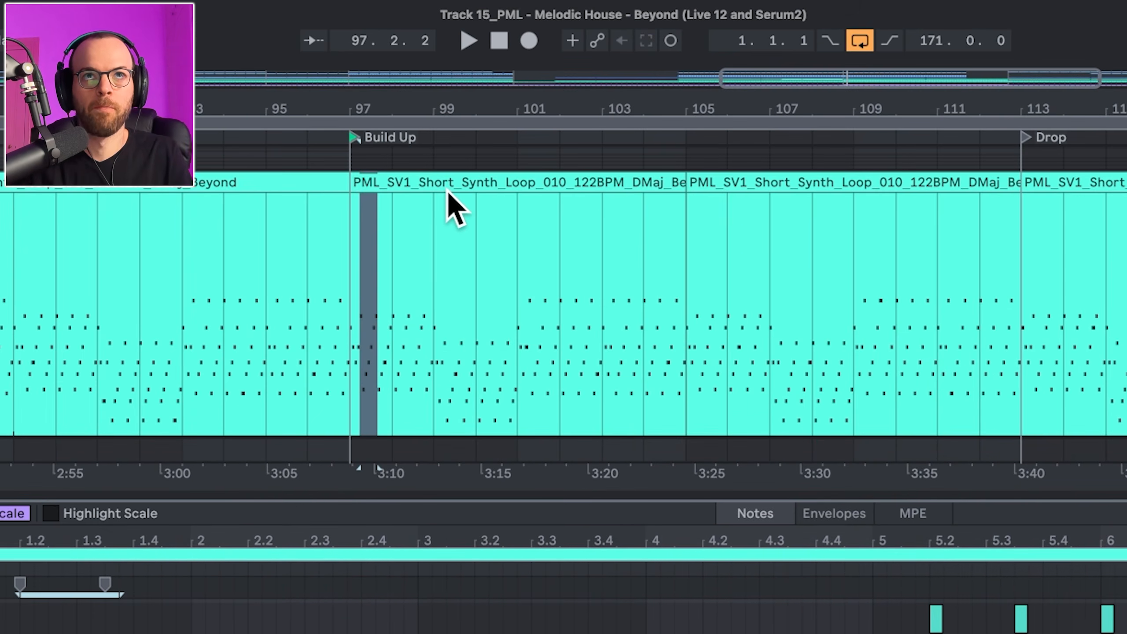
# Step: Open the Build Up's short synth and bass clips together for note editing, with the short synth clip in focus
pyautogui.click(448, 192)
pyautogui.scroll(3, 453, 213)
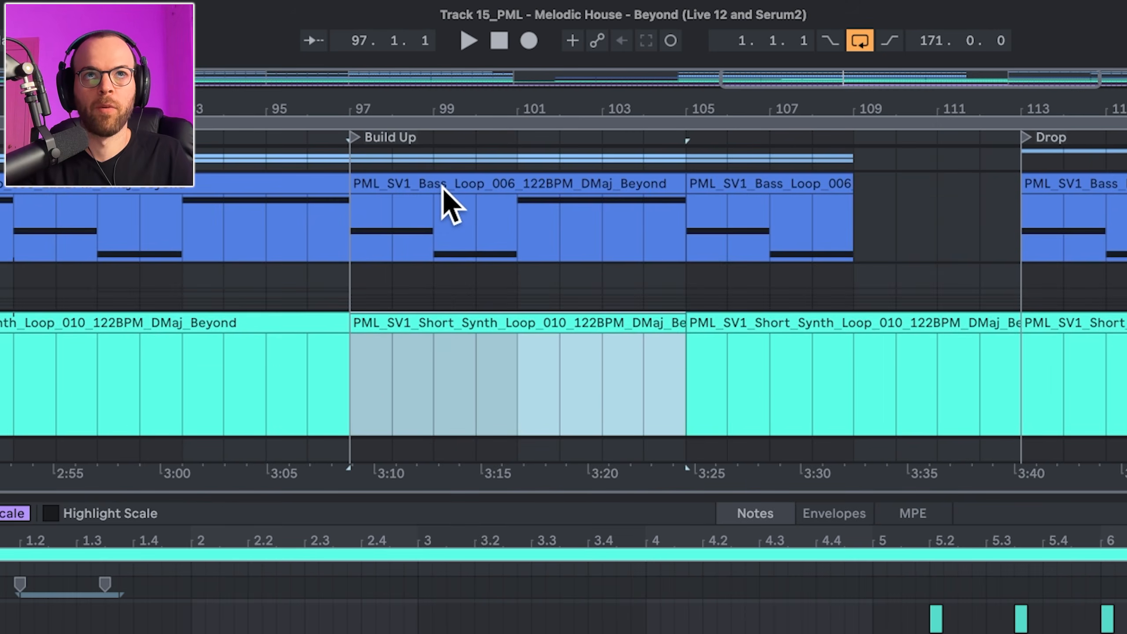
pyautogui.click(445, 187)
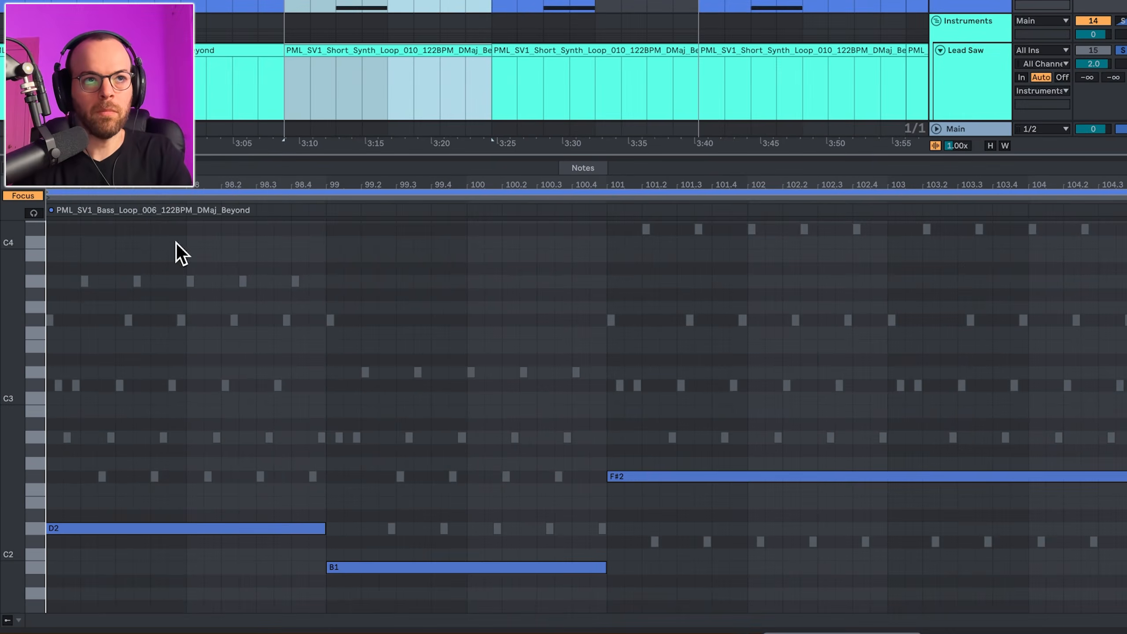
pyautogui.click(60, 389)
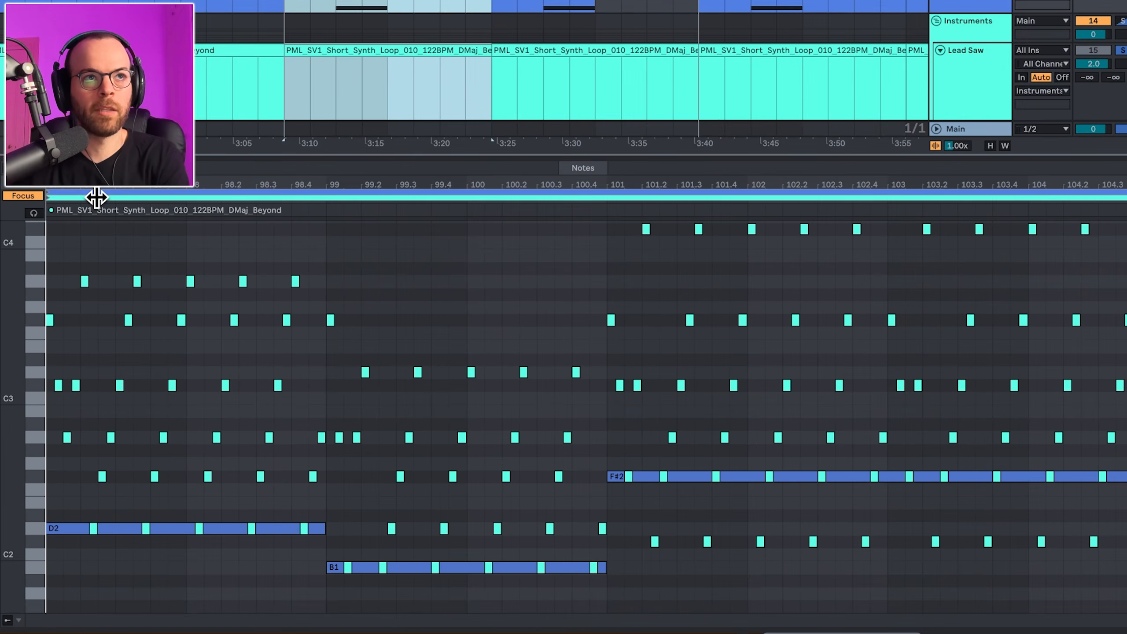
pyautogui.scroll(-3, 165, 513)
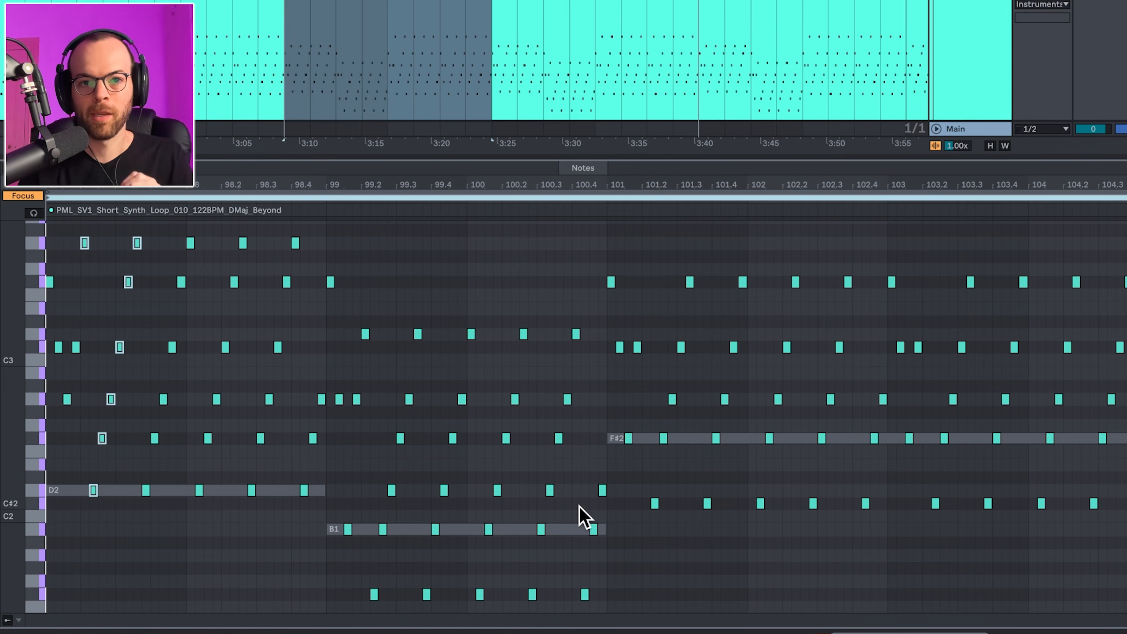
# Step: Try raising the lead's lowest notes below the B1 and F#2 bass notes by an octave, undoing each move
pyautogui.moveTo(352, 583); pyautogui.dragTo(651, 602)
pyautogui.hotkey('shift', 'Up')
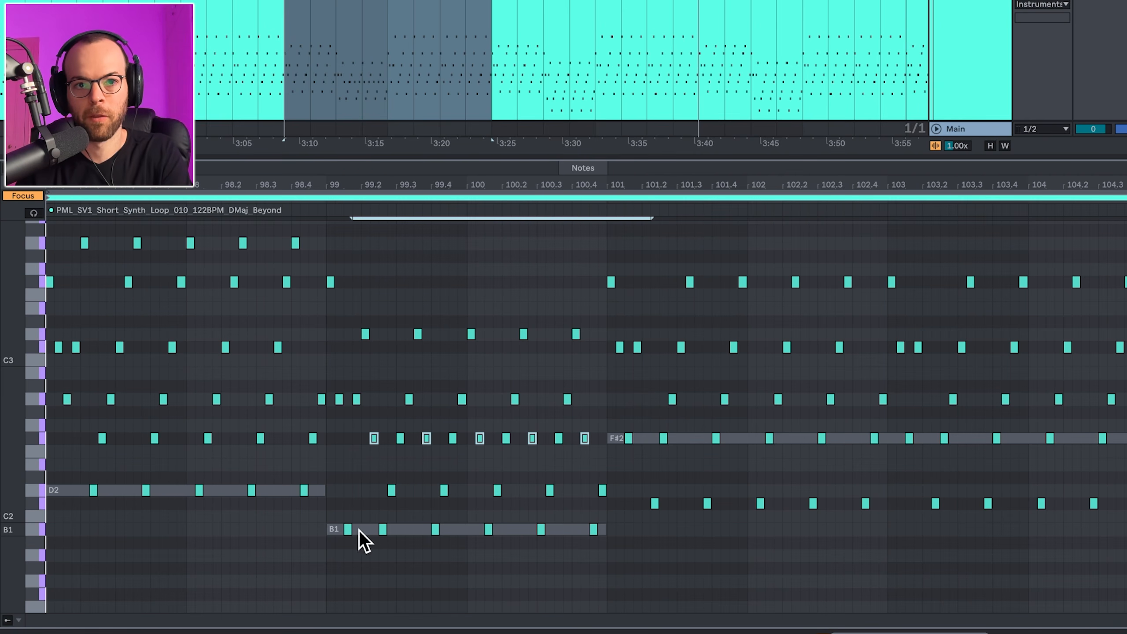
pyautogui.hotkey('ctrl', 'z')
pyautogui.moveTo(639, 488); pyautogui.dragTo(1100, 516)
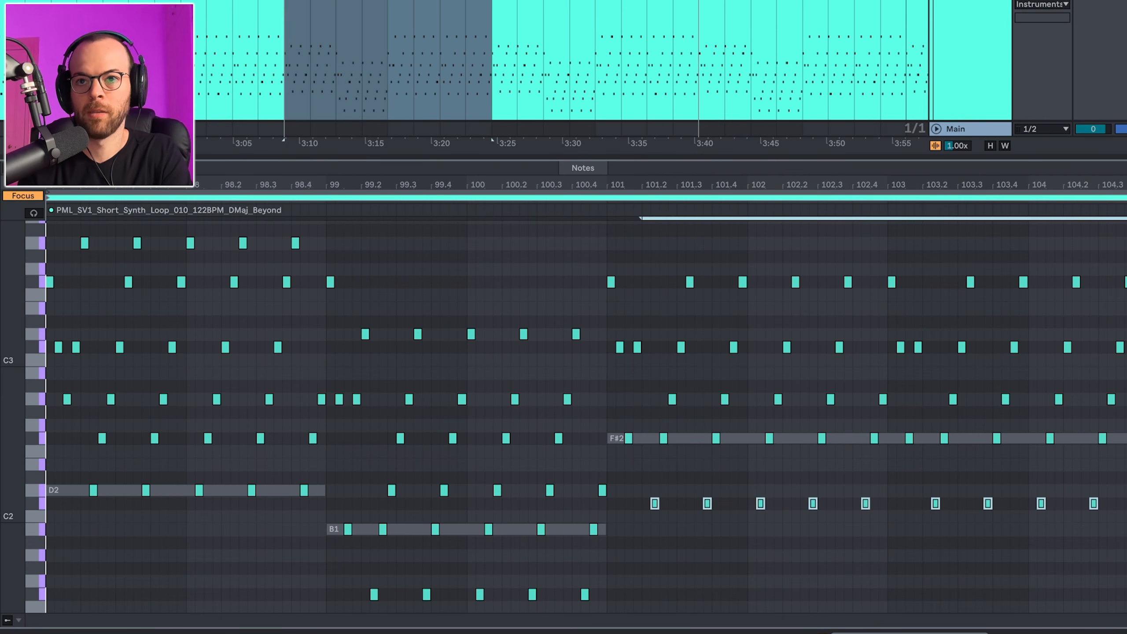
pyautogui.hotkey('shift', 'Up')
pyautogui.hotkey('ctrl', 'z')
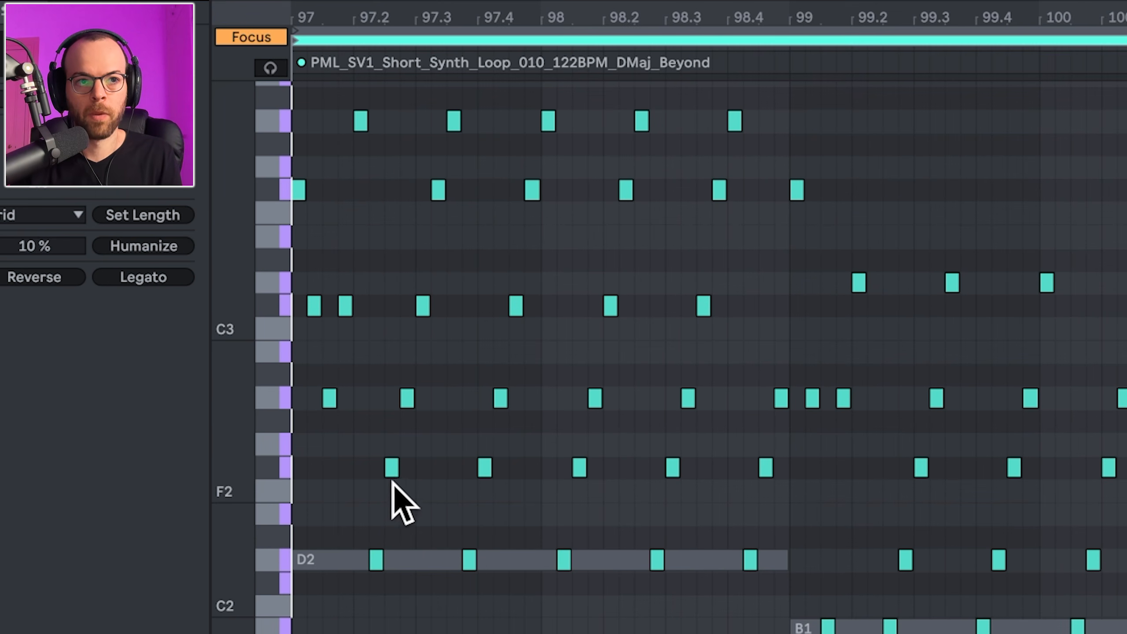
# Step: Try moving the lead's C#3 notes over the D2 bass note up to D3 during playback, and return them to C#3
pyautogui.click(407, 398)
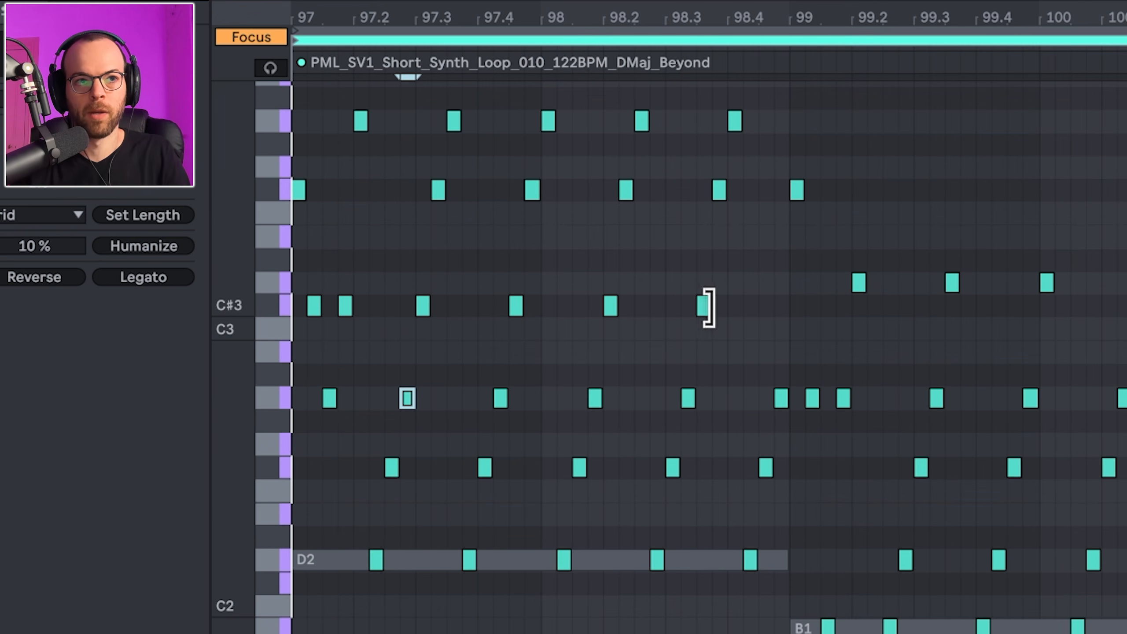
pyautogui.click(288, 306)
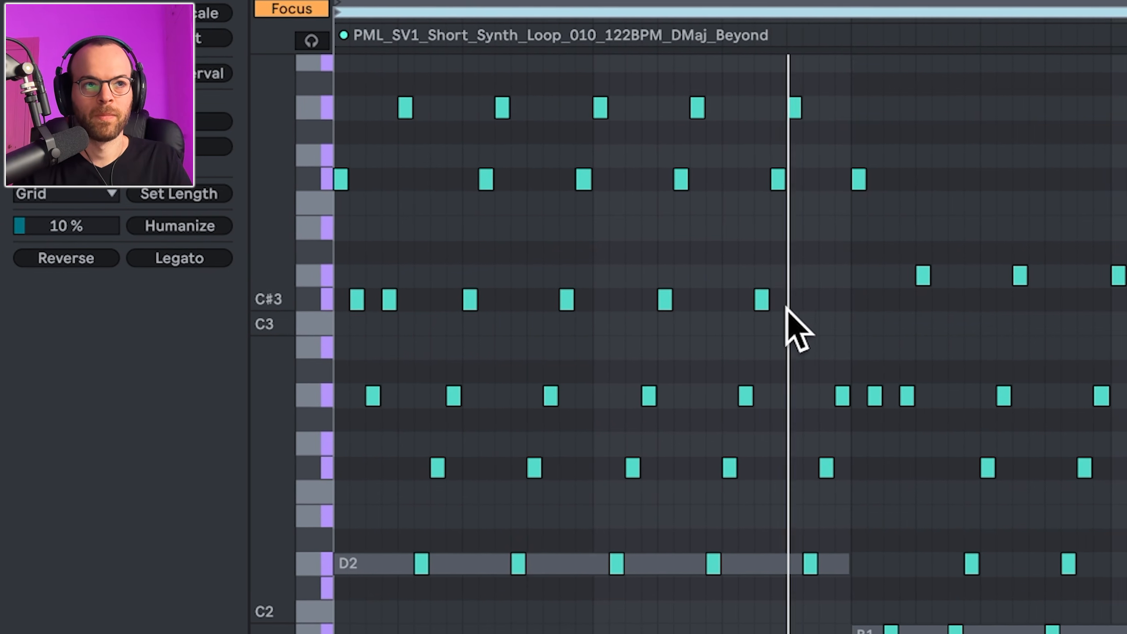
pyautogui.moveTo(817, 306); pyautogui.dragTo(352, 291)
pyautogui.press('Up')
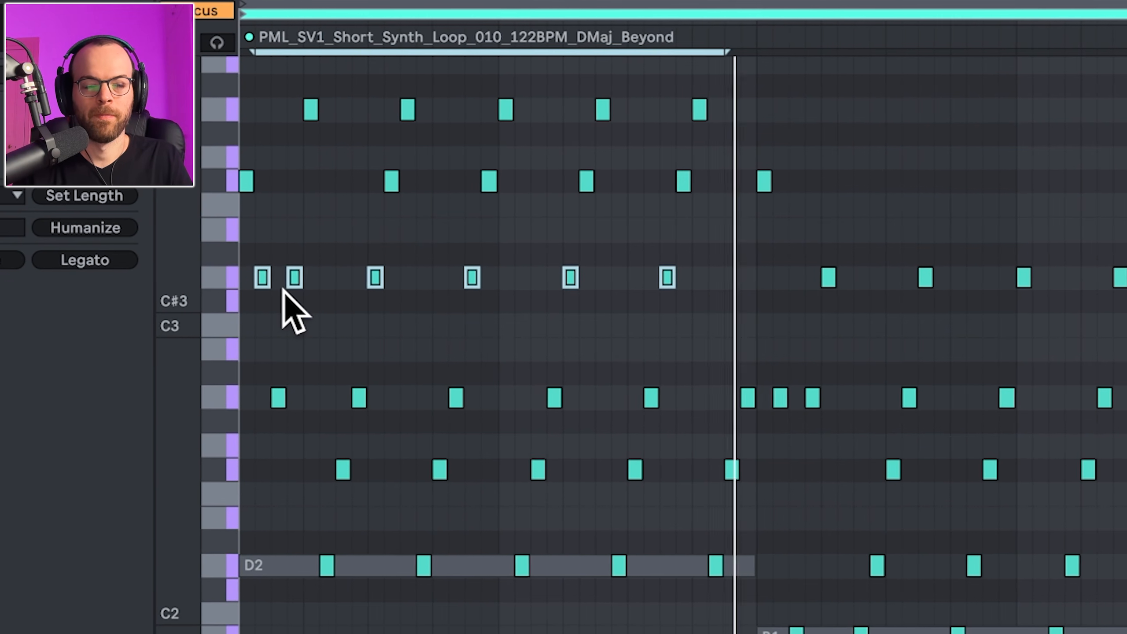
pyautogui.press('Down')
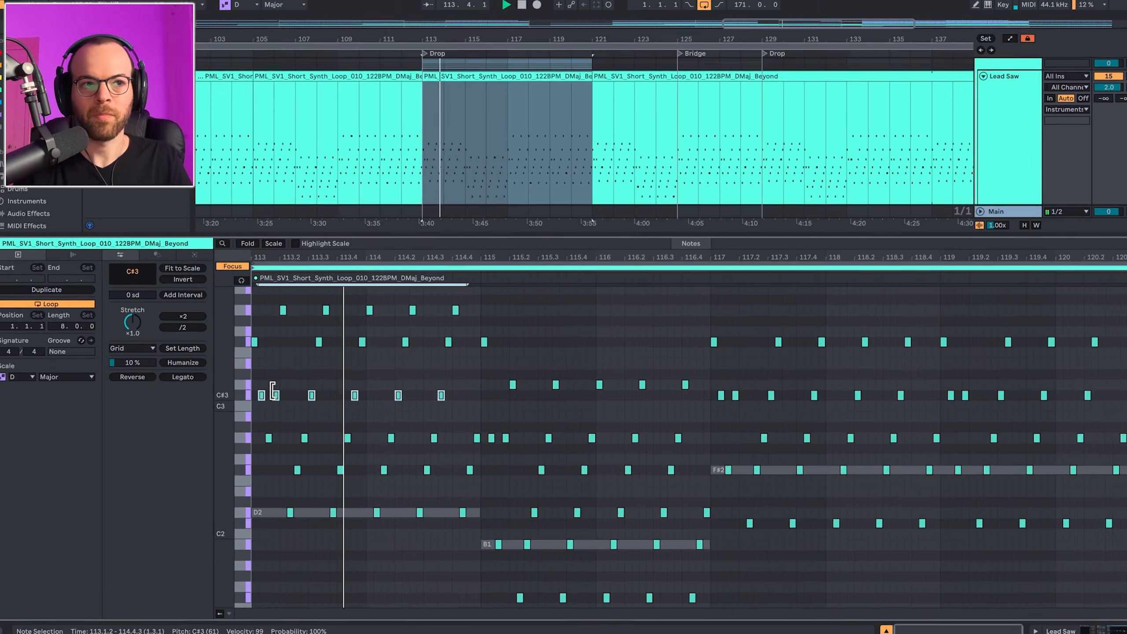
pyautogui.press('space')
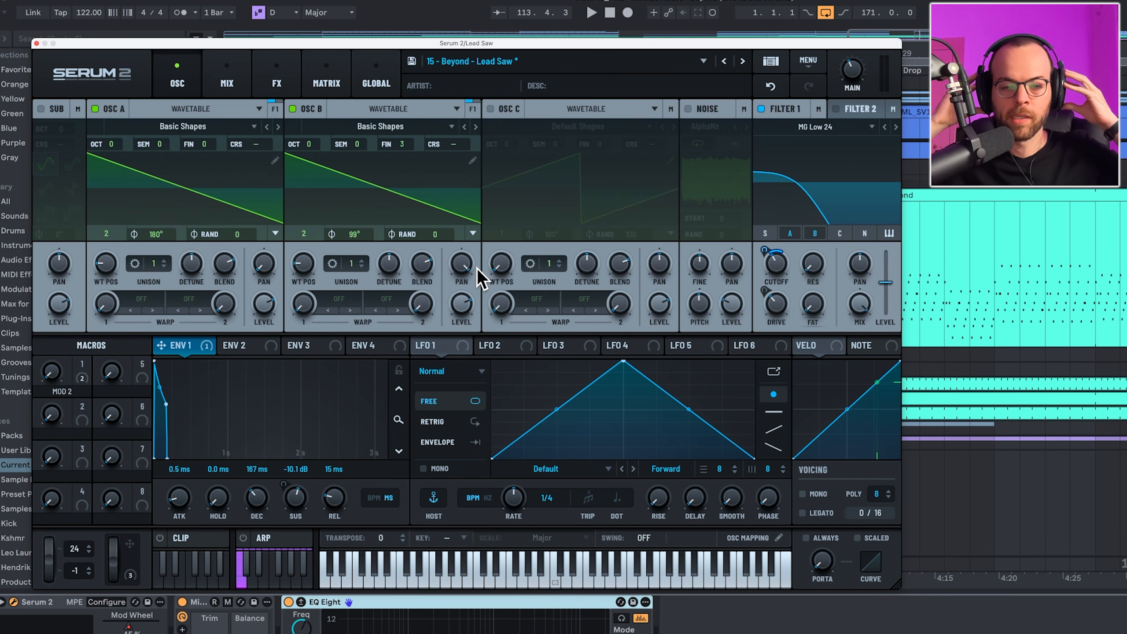
# Step: Try the lead saw with the pan of oscillators A and B reset to default while it plays
pyautogui.press('space')
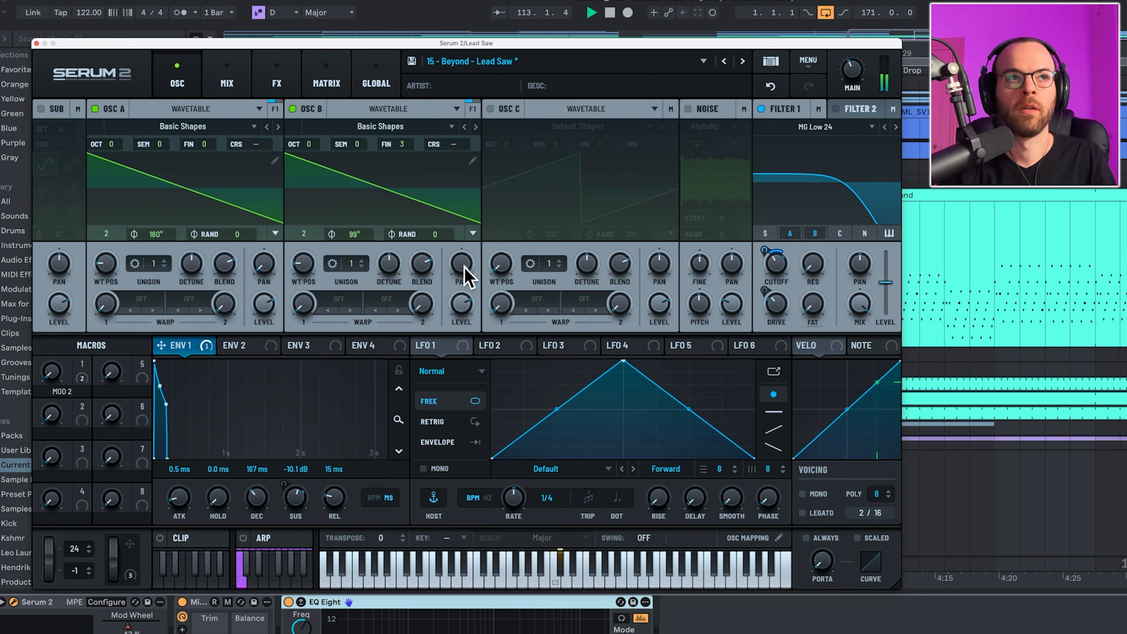
pyautogui.rightClick(277, 266)
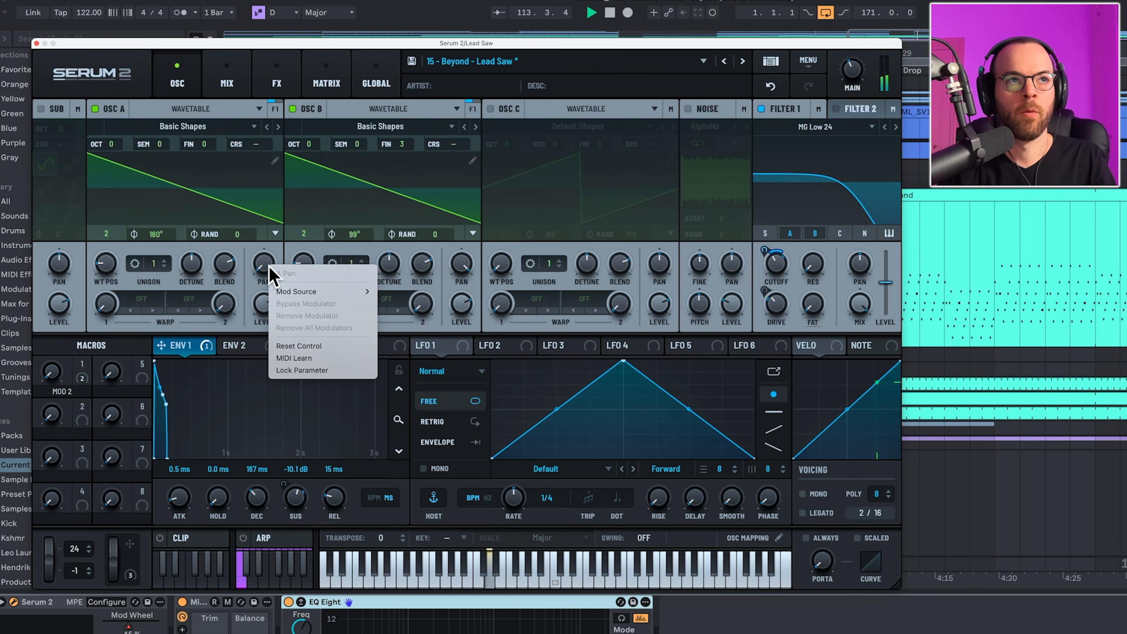
pyautogui.click(302, 346)
pyautogui.rightClick(463, 263)
pyautogui.click(495, 337)
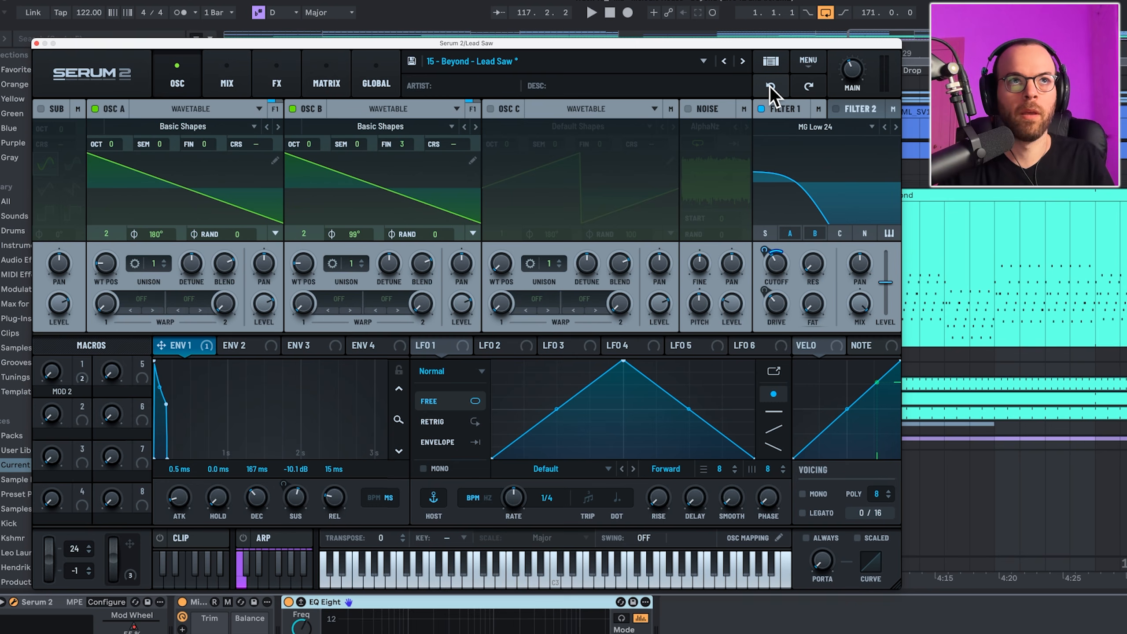
# Step: Play the lead with its oscillators panned apart, and set oscillator A's fine tuning to -2
pyautogui.press('space')
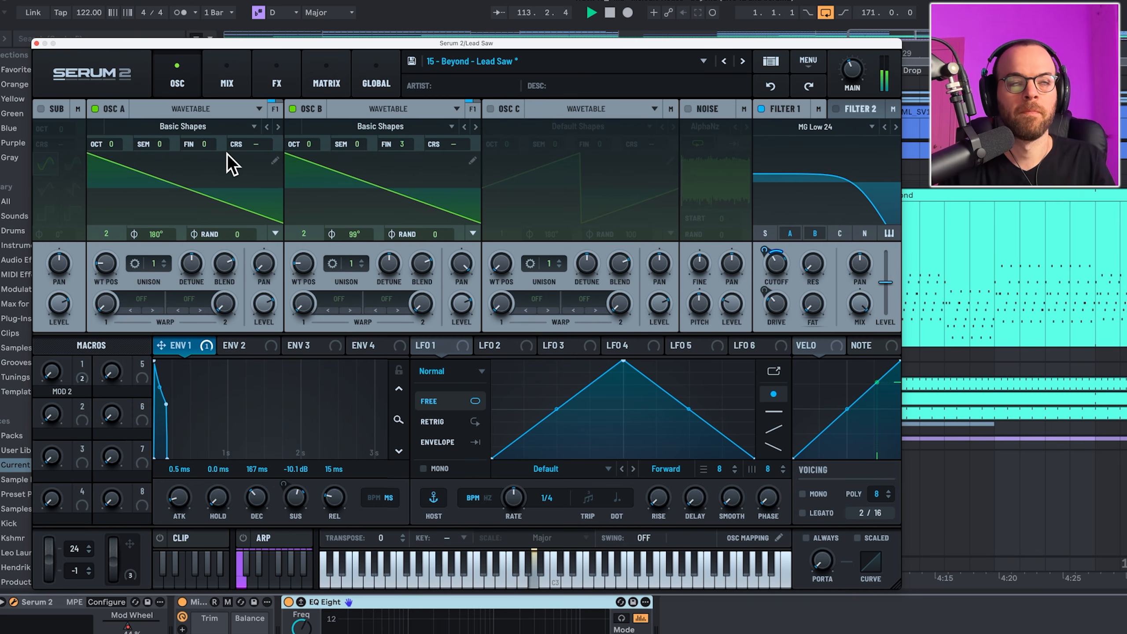
pyautogui.press('space')
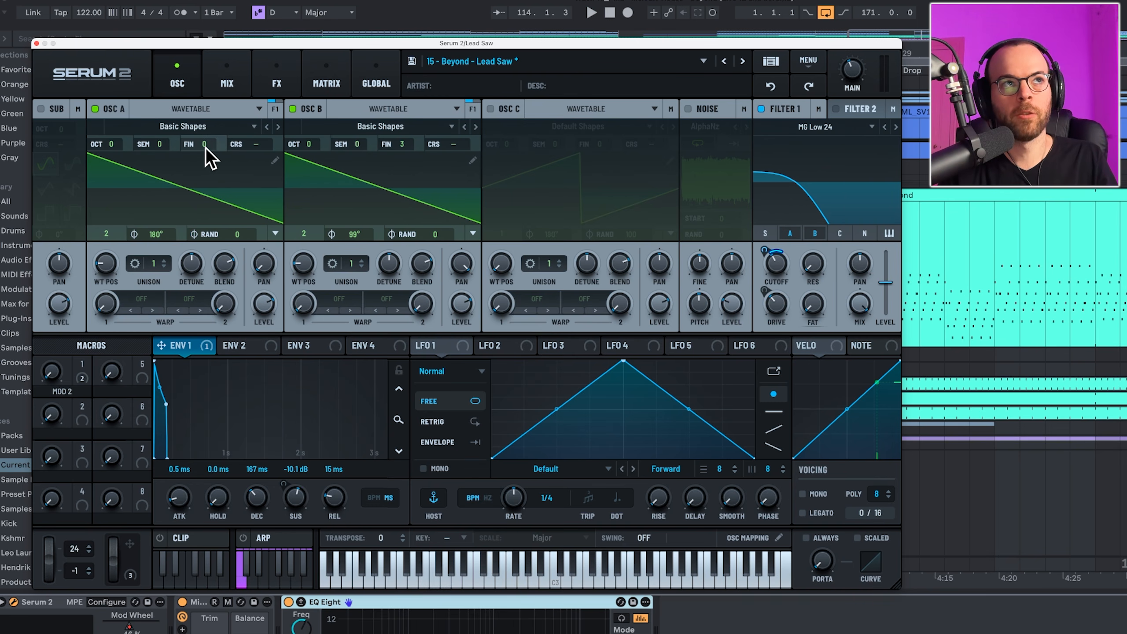
pyautogui.scroll(-2, 206, 147)
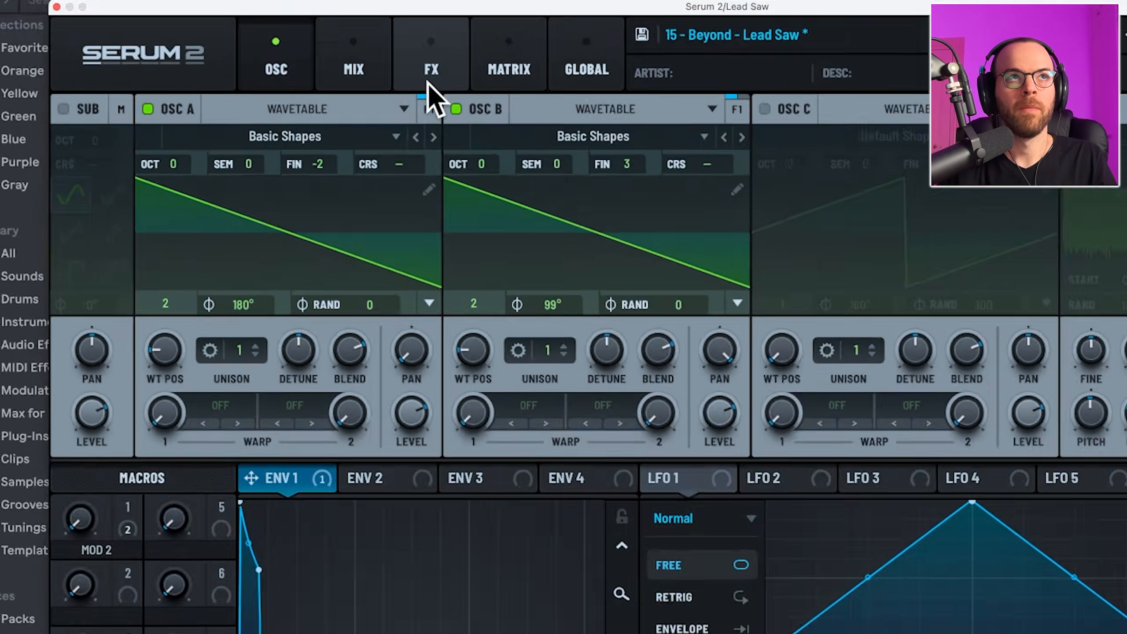
# Step: Review the lead saw's effects in Serum 2 and its EQ Eight curve, and close the synth window
pyautogui.click(800, 35)
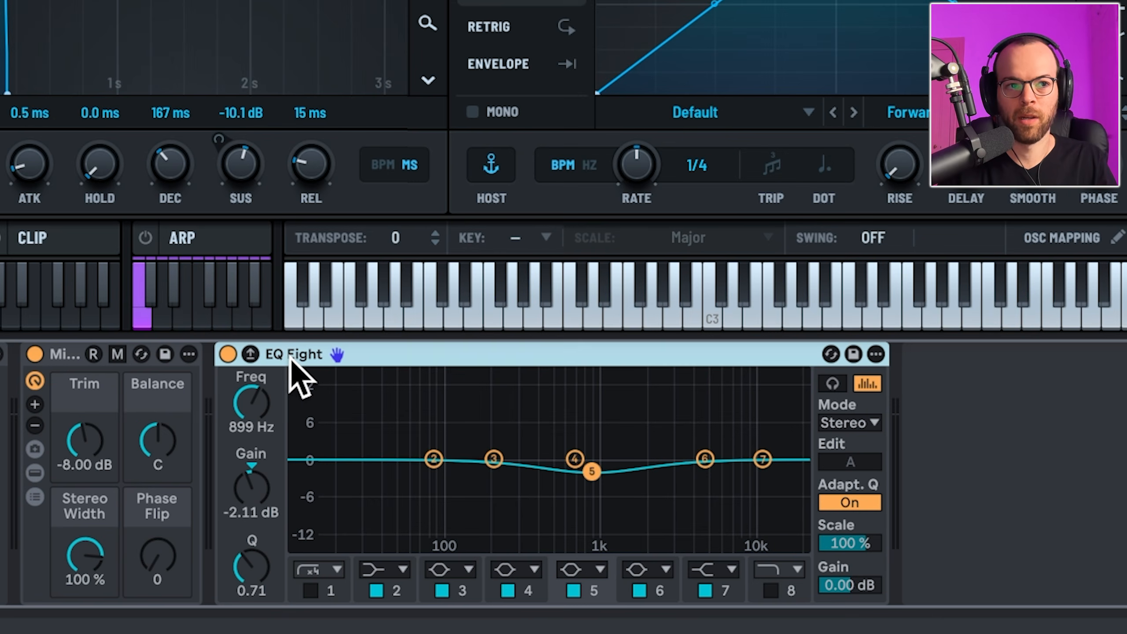
pyautogui.moveTo(542, 503); pyautogui.dragTo(636, 433)
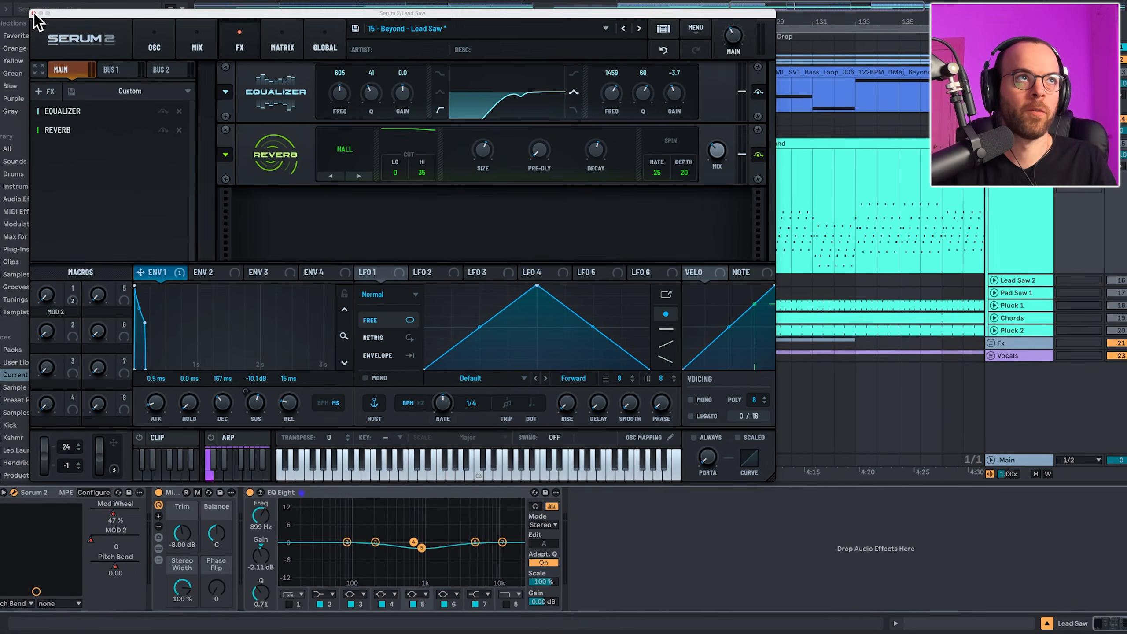
pyautogui.click(34, 13)
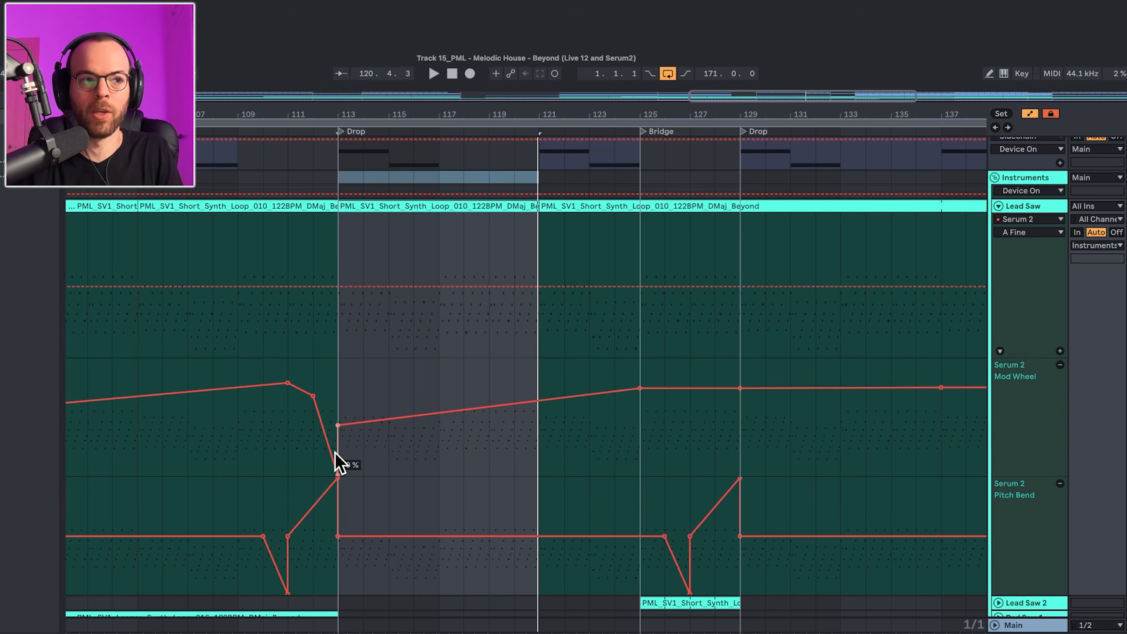
# Step: Play the arrangement from bar 109 to hear the Lead Saw's Pitch Bend automation leading into the Drop
pyautogui.click(248, 509)
pyautogui.press('space')
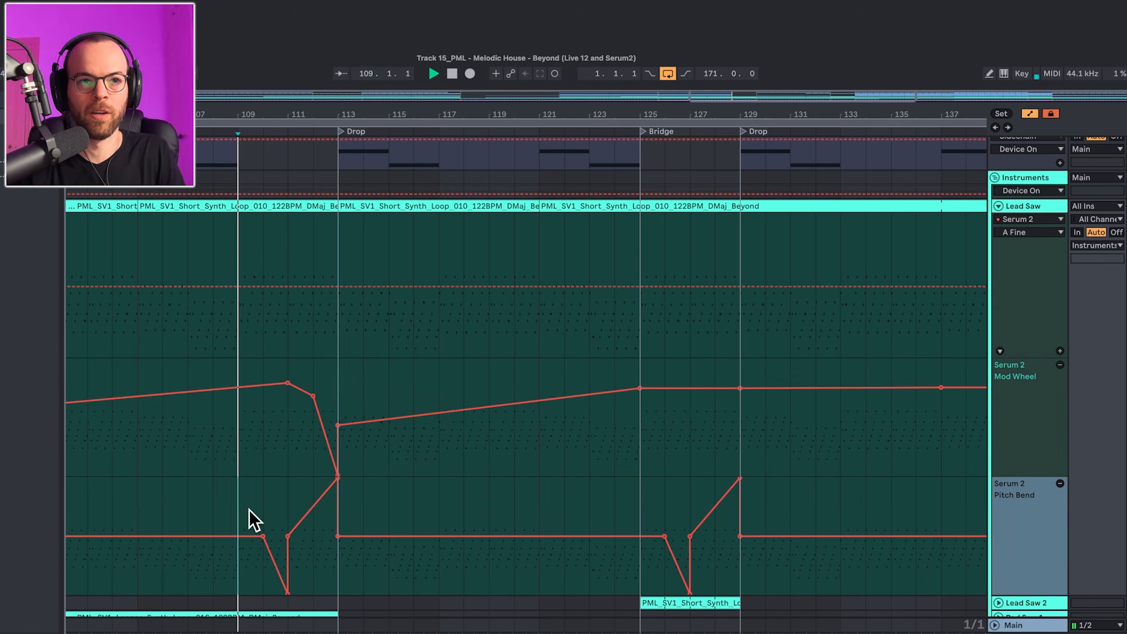
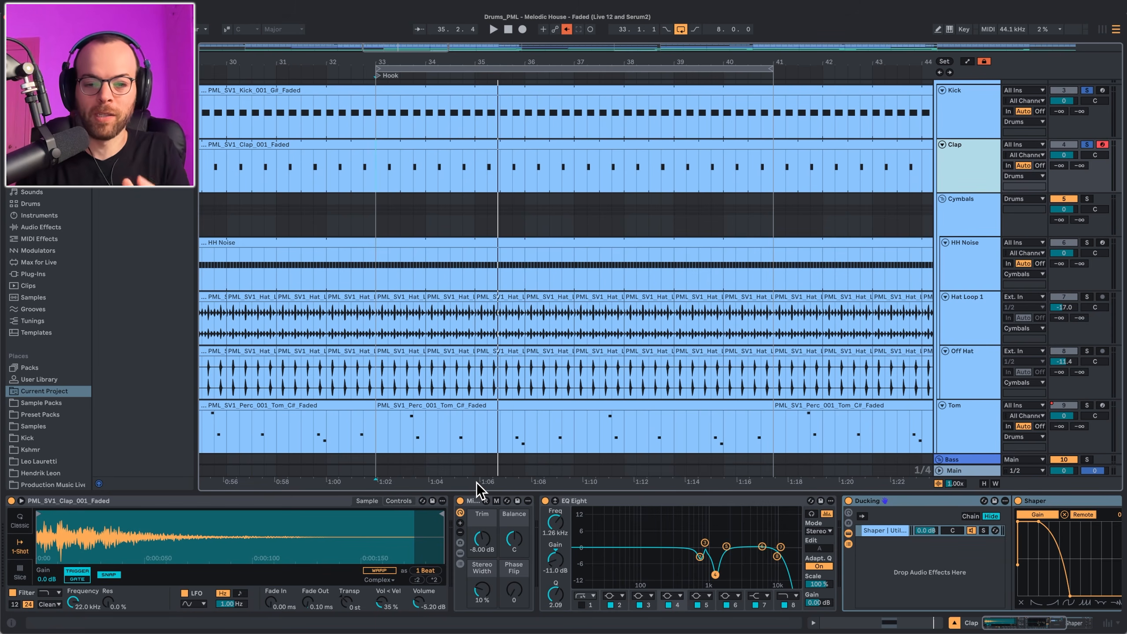
# Step: Compare the clap with its Ducking rack bypassed and enabled while the drum loop plays
pyautogui.click(849, 501)
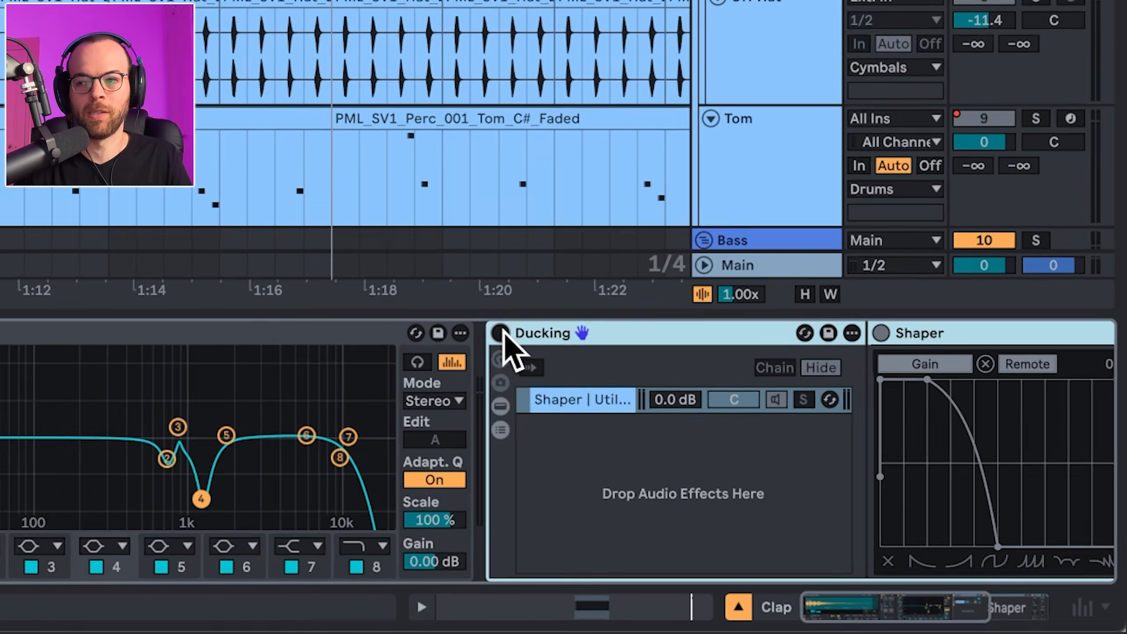
pyautogui.press('space')
pyautogui.hscroll(5, 507, 328)
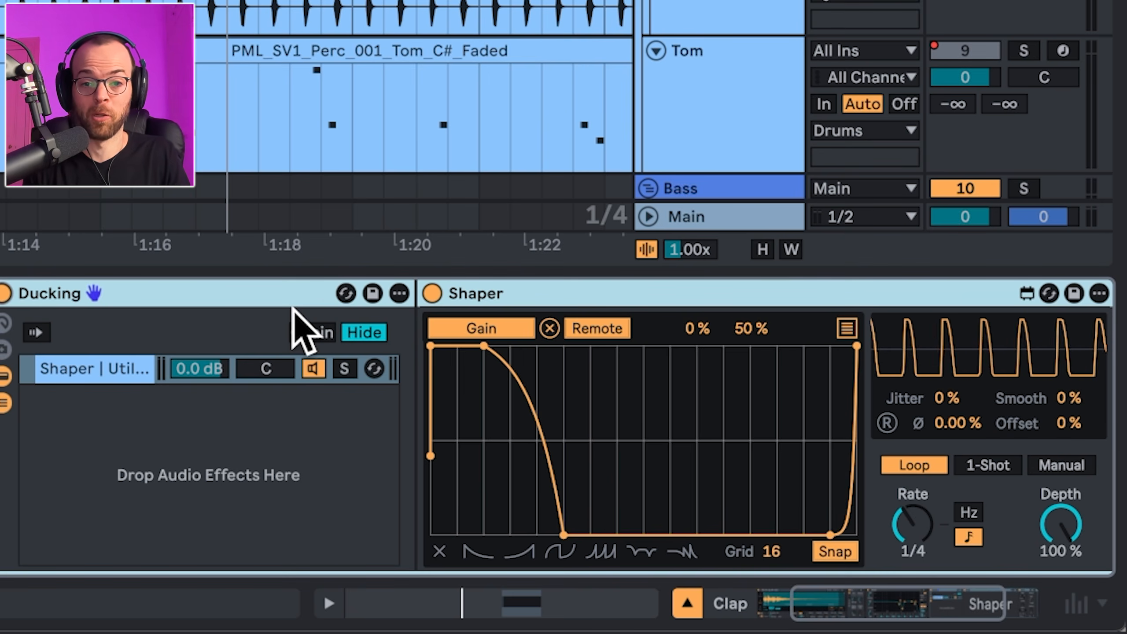
pyautogui.press('space')
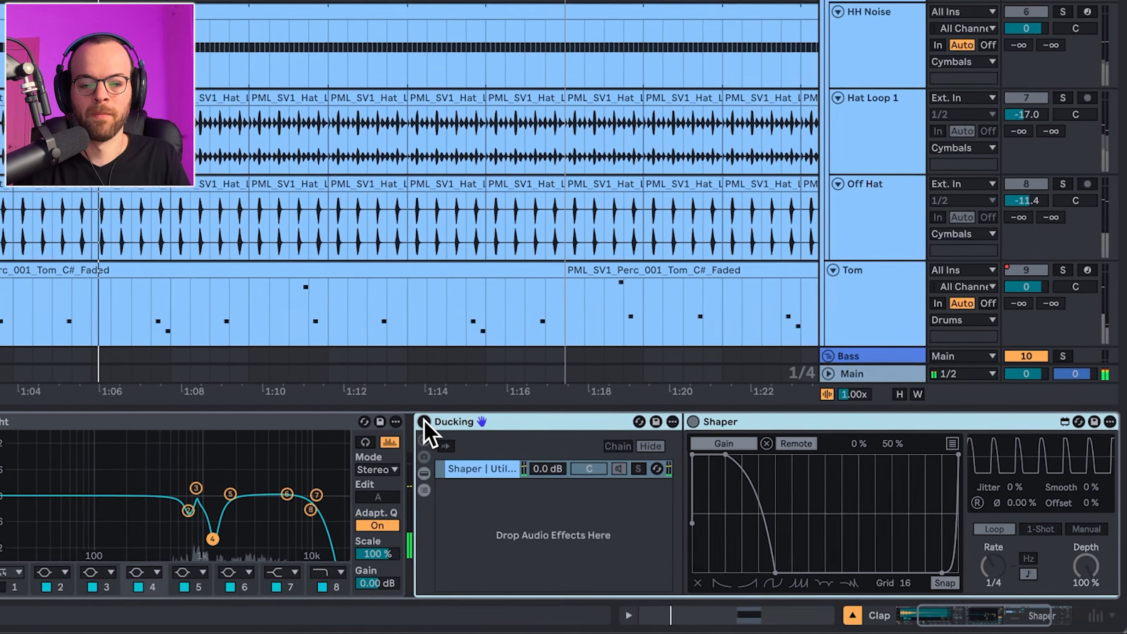
pyautogui.click(185, 349)
# Step: Try a wider Stereo Width and higher EQ Eight band 4 gains on the clap, returning the gain to -11.0 dB
pyautogui.click(501, 444)
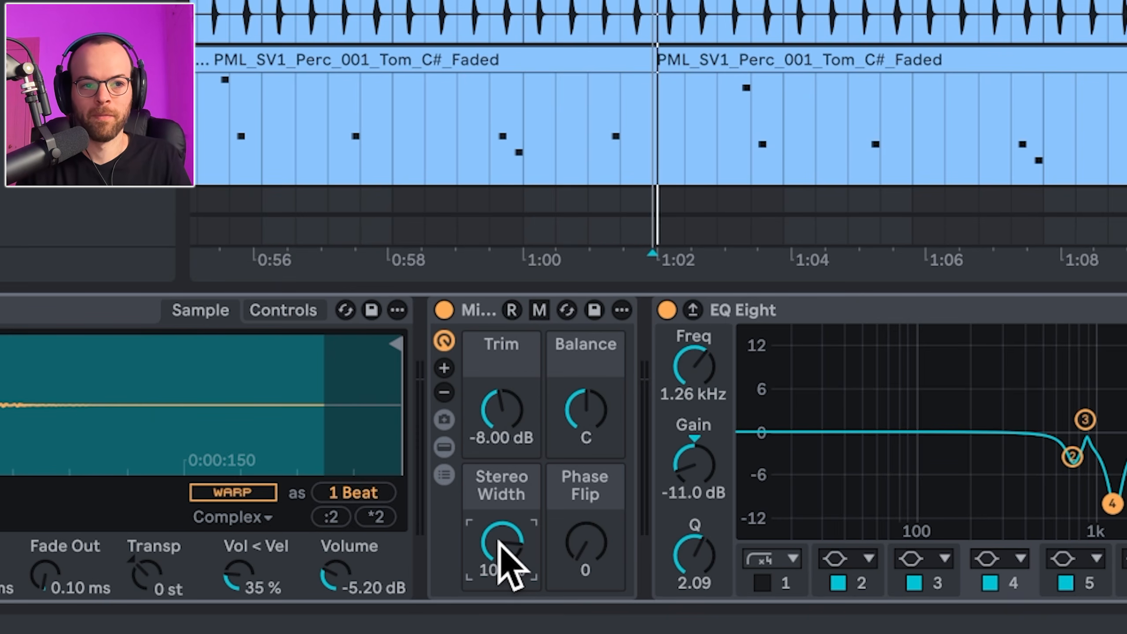
pyautogui.press('space')
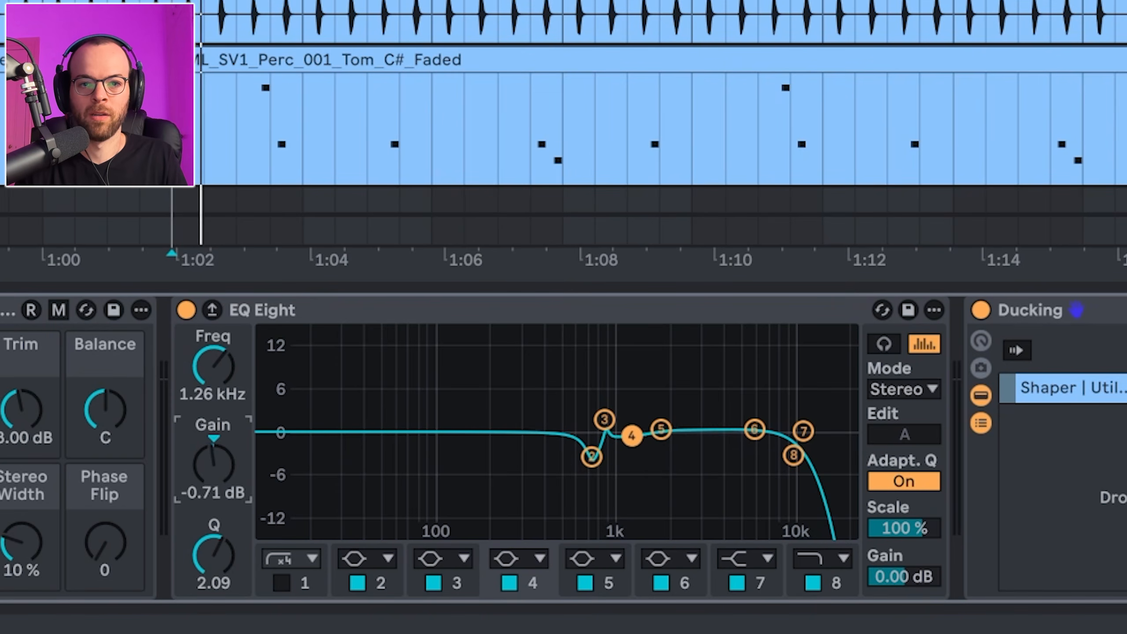
pyautogui.moveTo(205, 466); pyautogui.dragTo(205, 497)
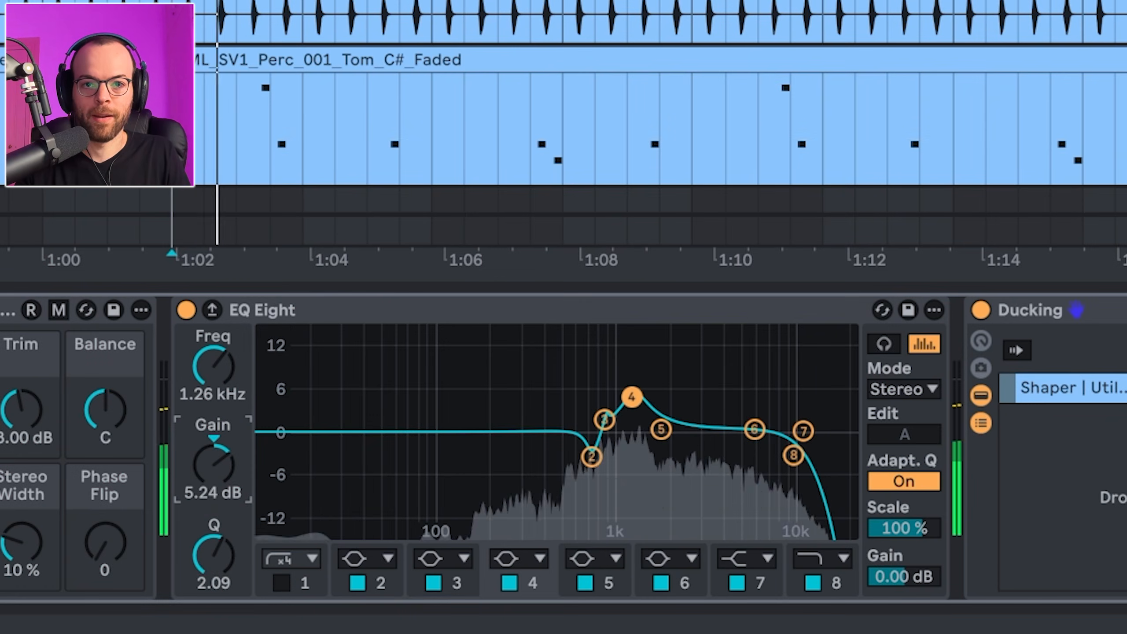
pyautogui.moveTo(204, 461); pyautogui.dragTo(206, 466)
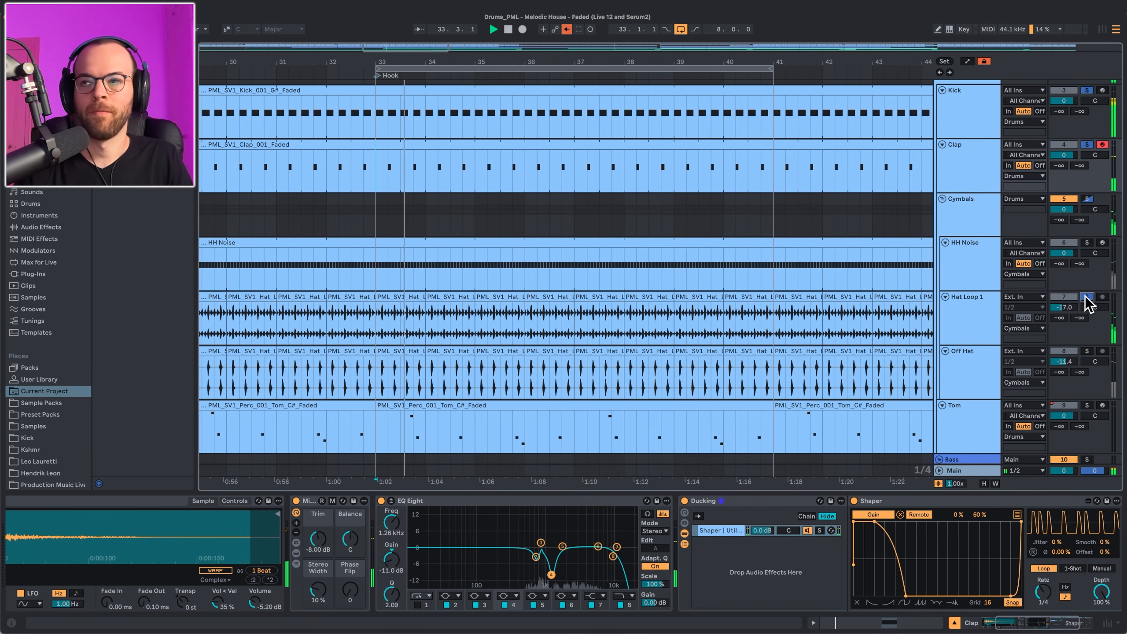
# Step: Solo the Hat Loop 1 and Off Hat tracks alongside the kick and clap, and select the Off Hat track
pyautogui.click(1086, 297)
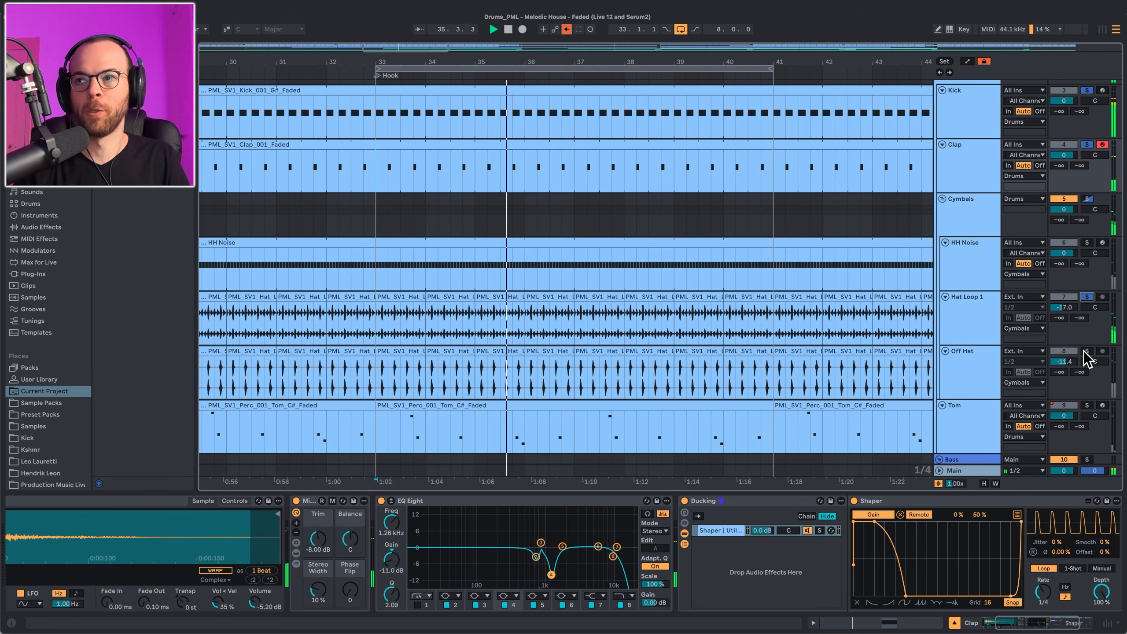
pyautogui.click(1086, 351)
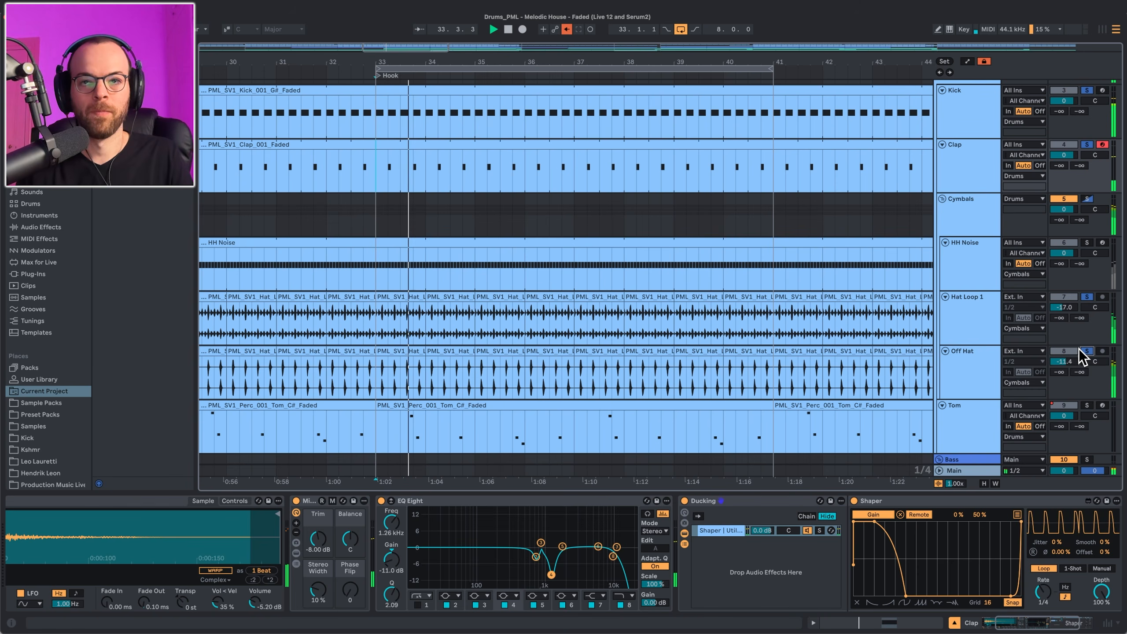
pyautogui.click(978, 364)
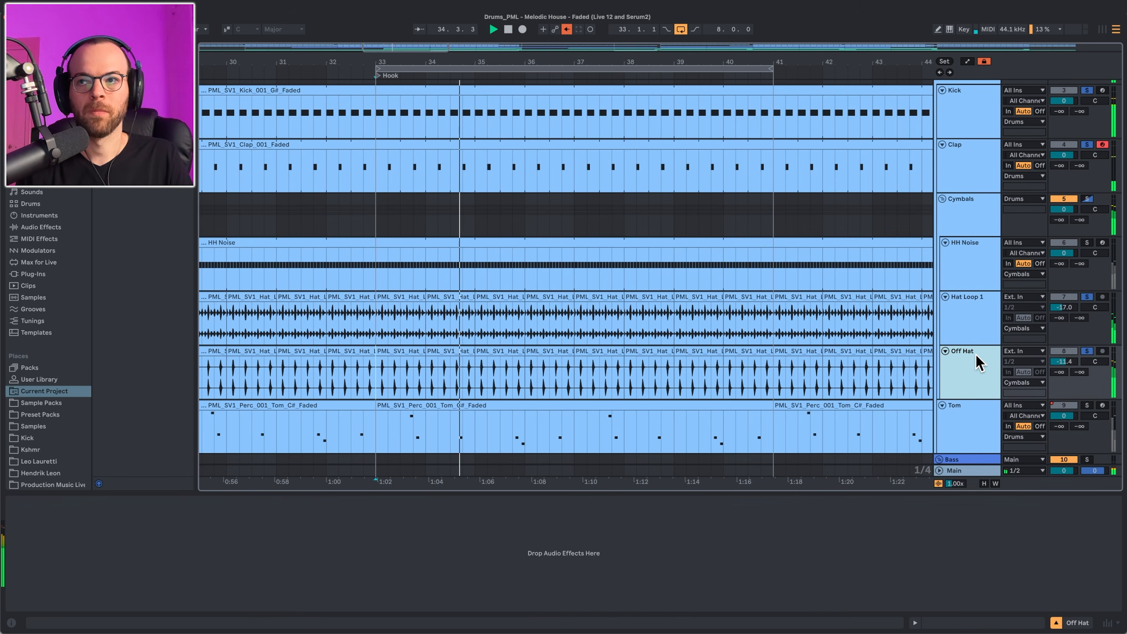
# Step: Examine the HH Noise clip's note velocities along with its track's Serum 2 noise patch and device chain
pyautogui.click(975, 338)
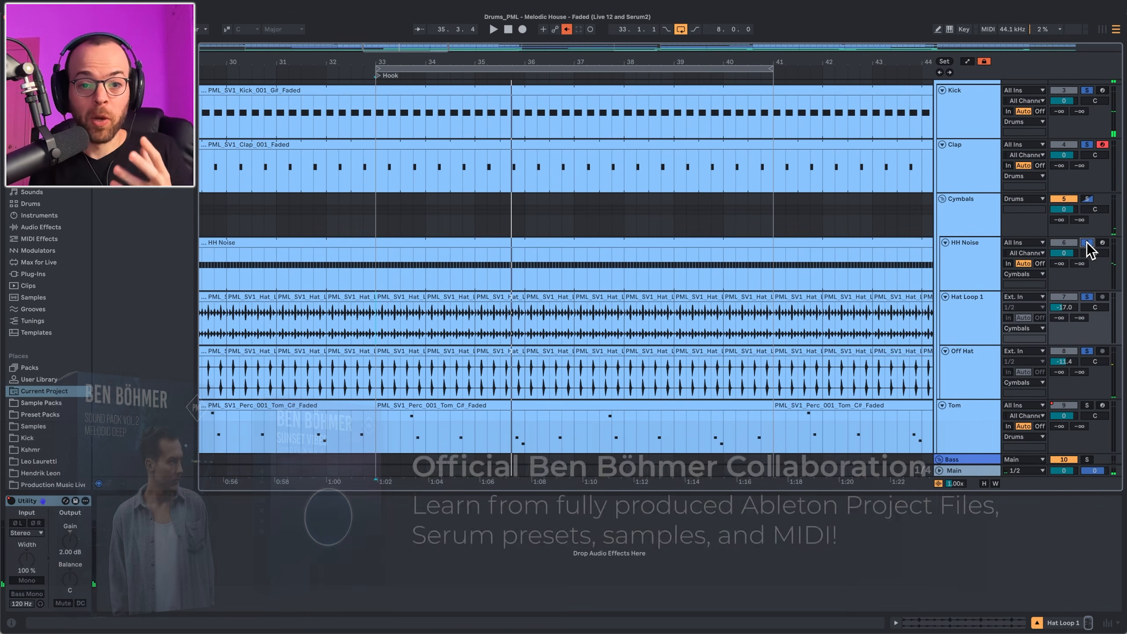
pyautogui.doubleClick(399, 253)
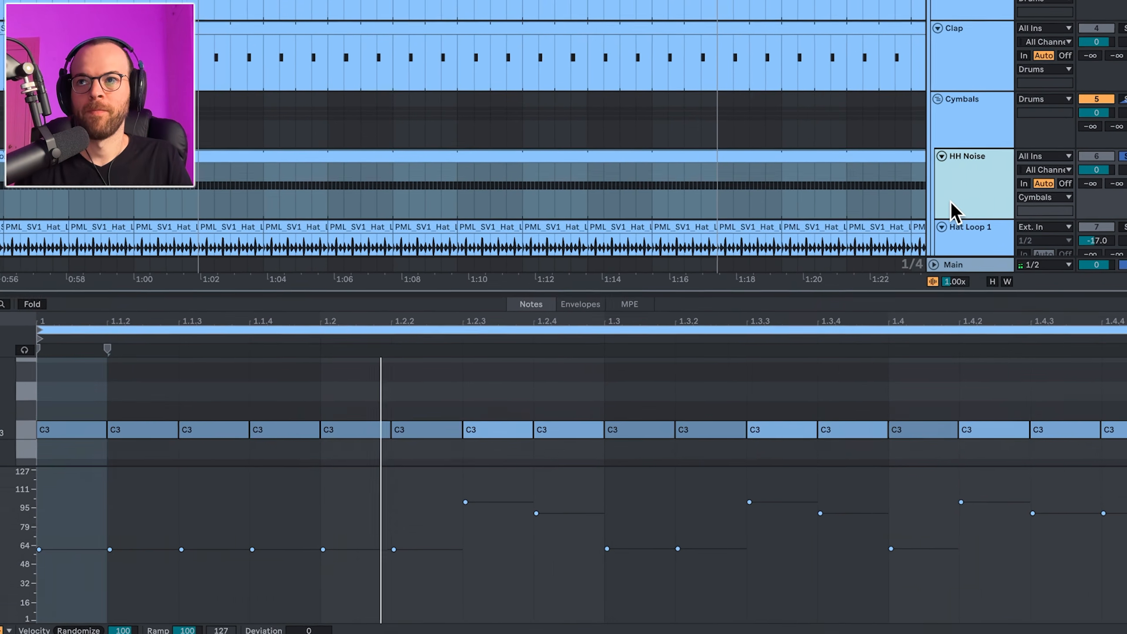
pyautogui.click(926, 151)
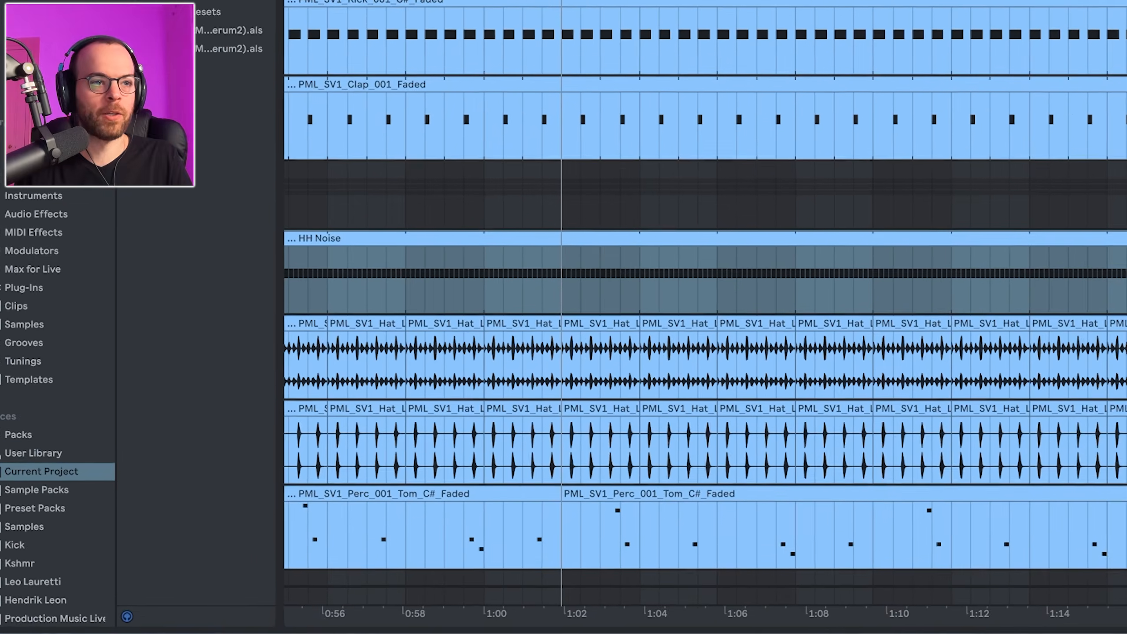
pyautogui.click(8, 594)
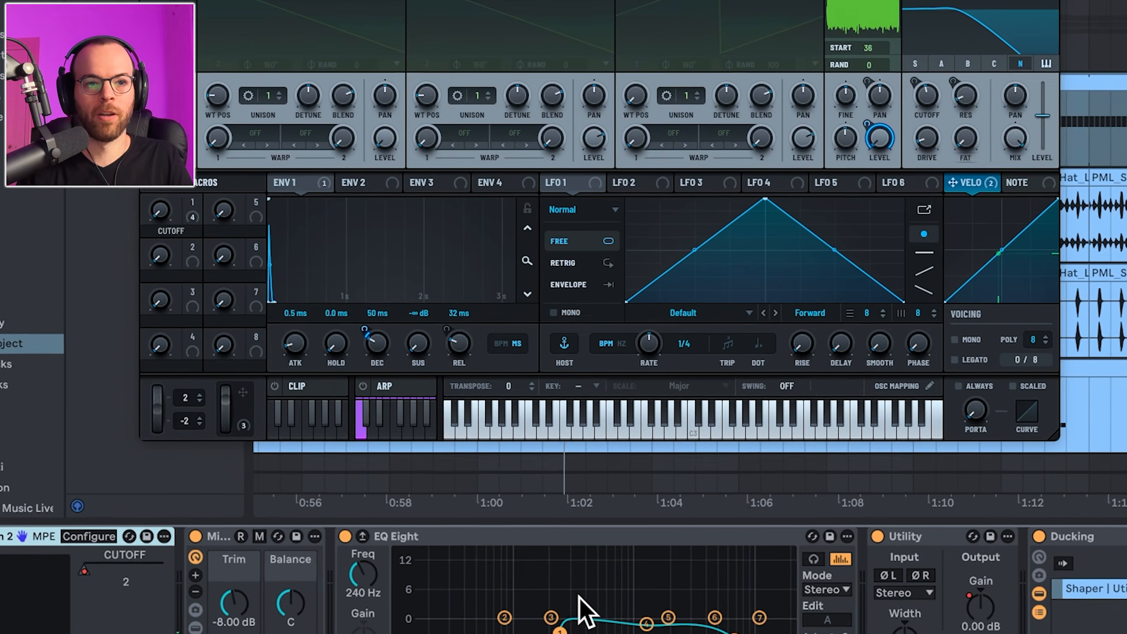
pyautogui.hscroll(5, 927, 622)
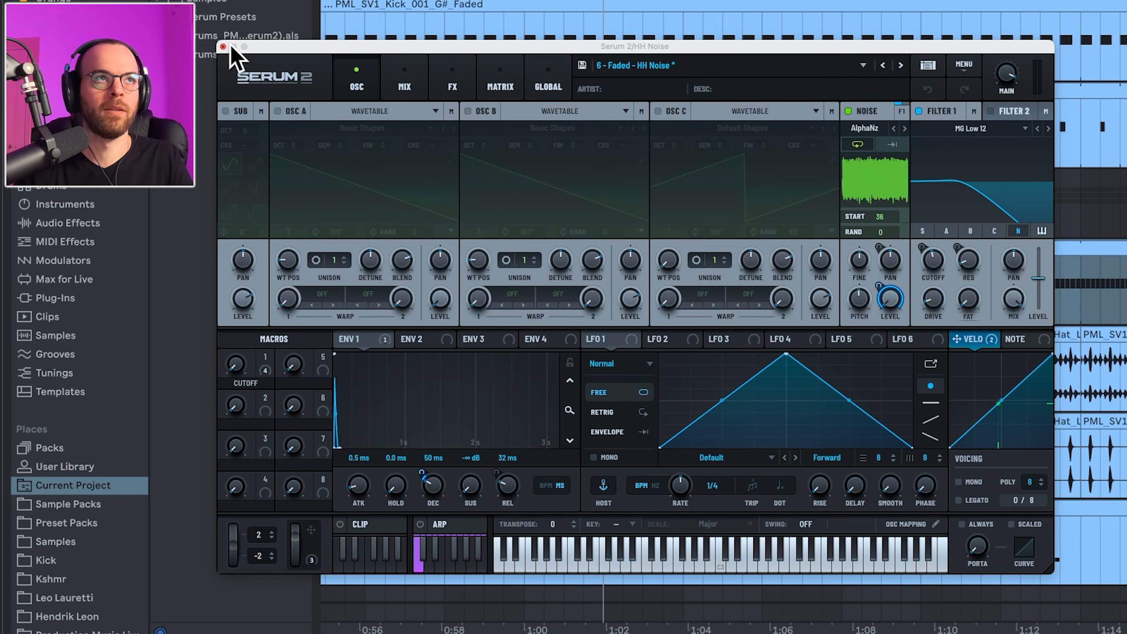
pyautogui.click(223, 46)
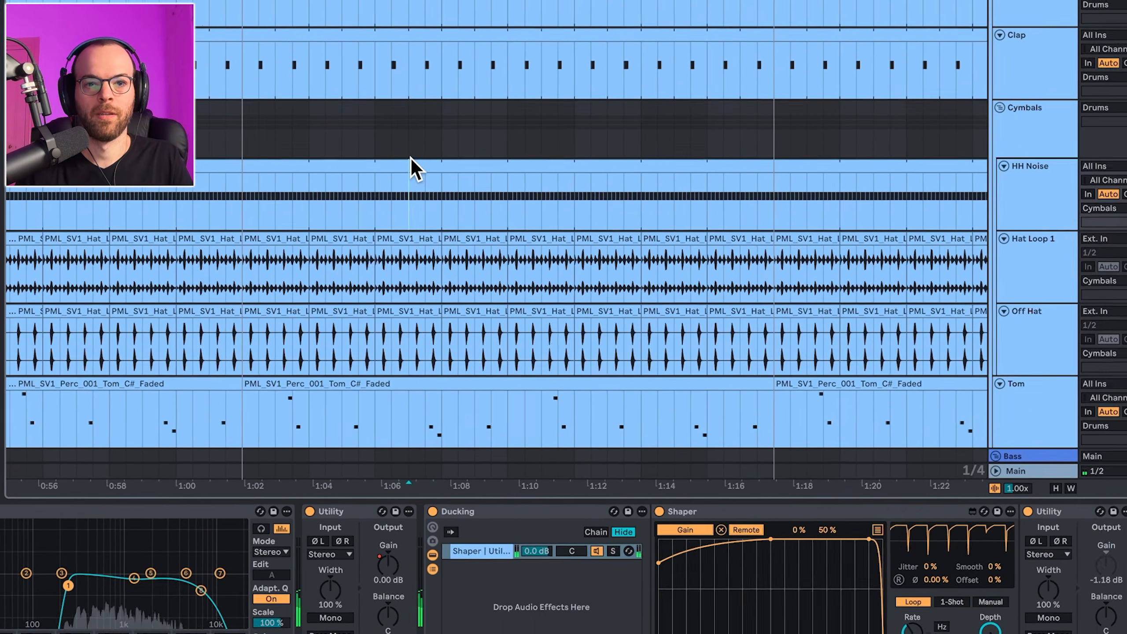
pyautogui.doubleClick(541, 190)
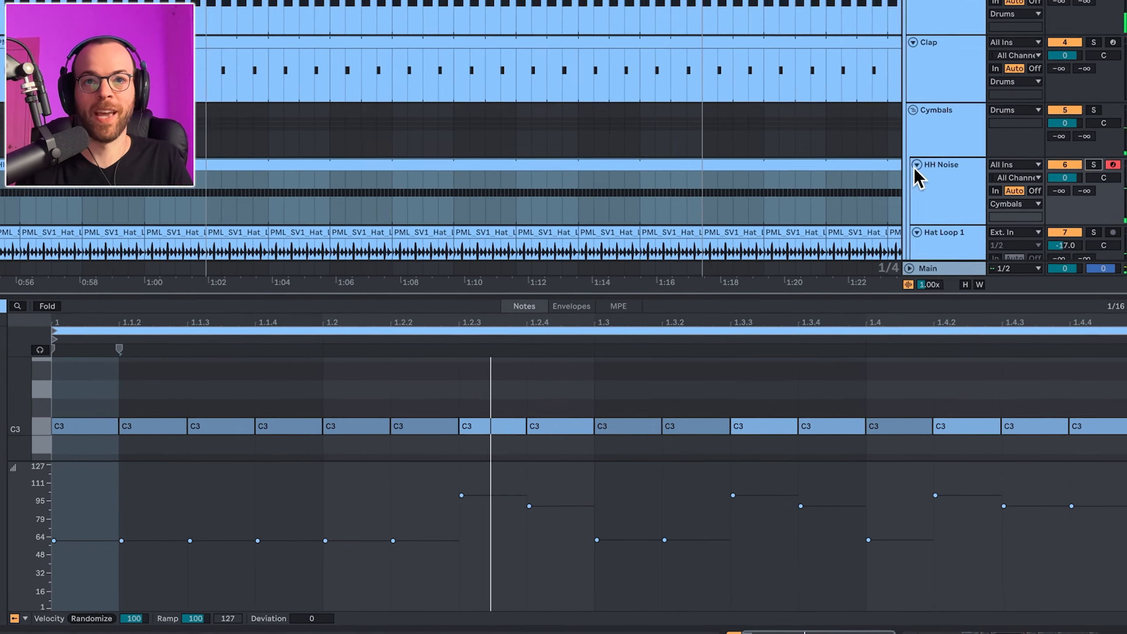
# Step: Select the Tom track and play the full drum loop from the Hook at bar 33
pyautogui.scroll(-3, 919, 176)
pyautogui.click(946, 235)
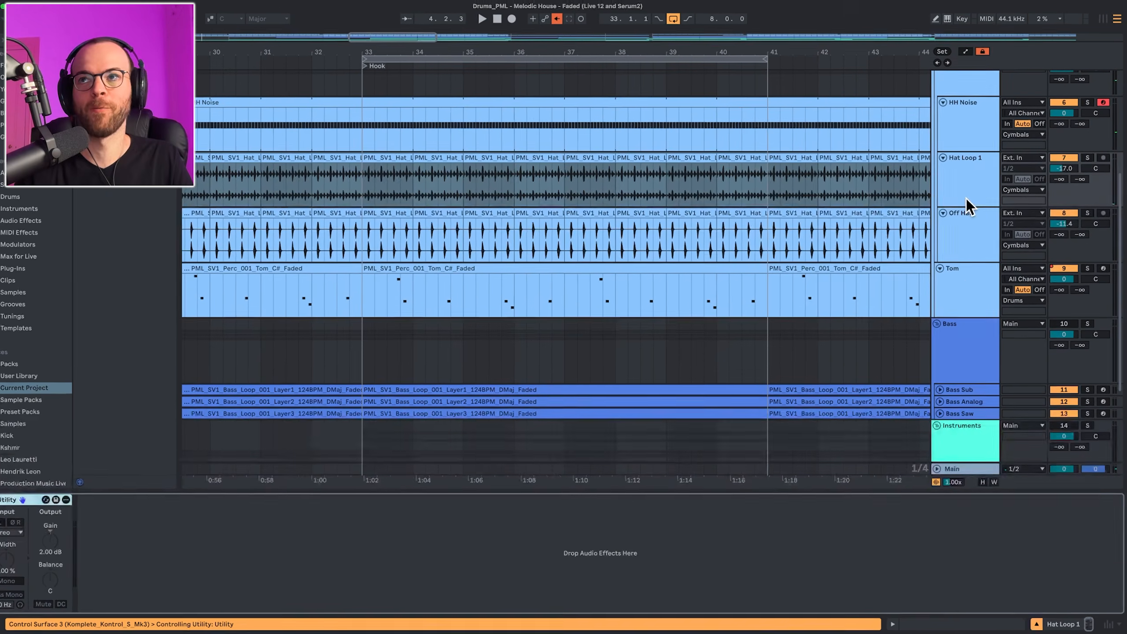
pyautogui.click(968, 289)
pyautogui.scroll(2, 970, 289)
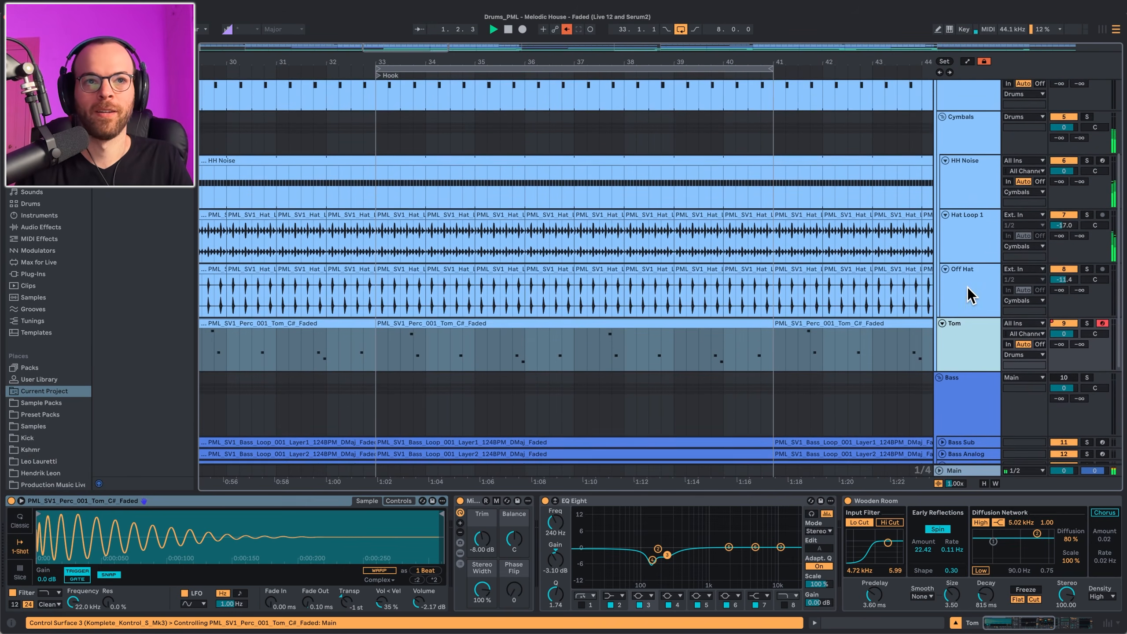
pyautogui.scroll(1, 573, 350)
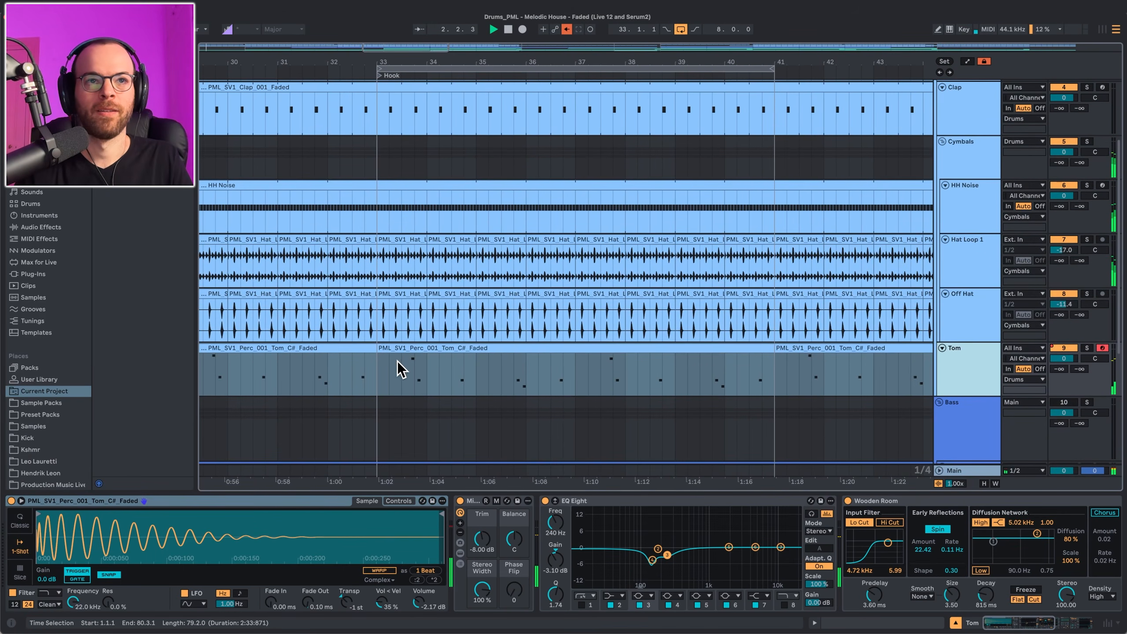
pyautogui.click(382, 373)
pyautogui.press('space')
pyautogui.scroll(1, 379, 364)
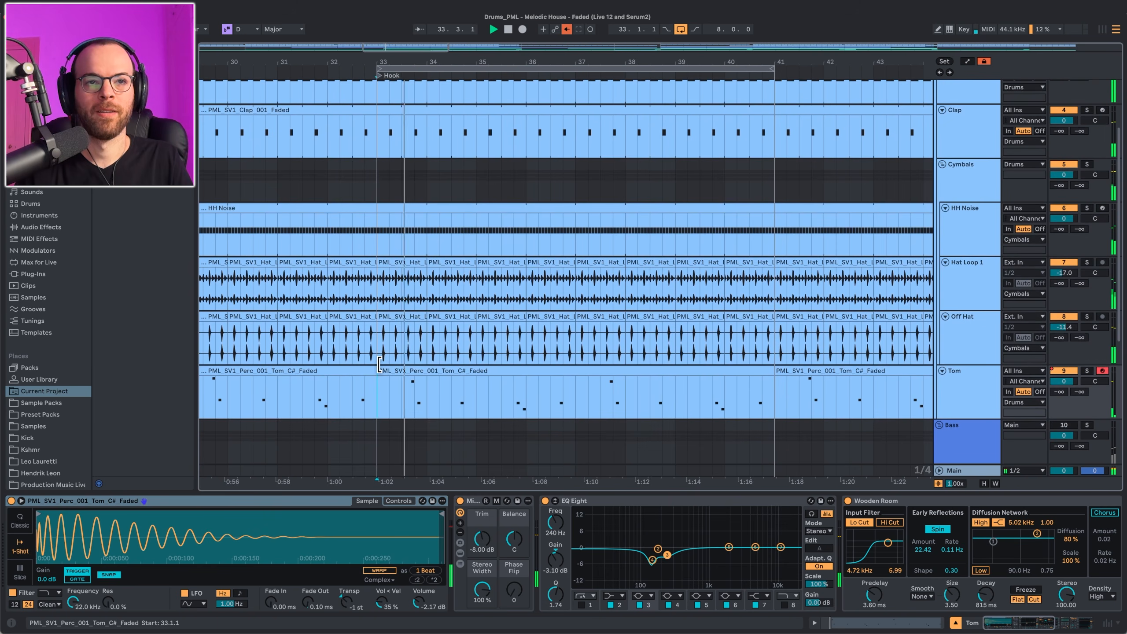
pyautogui.click(381, 364)
pyautogui.scroll(1, 392, 362)
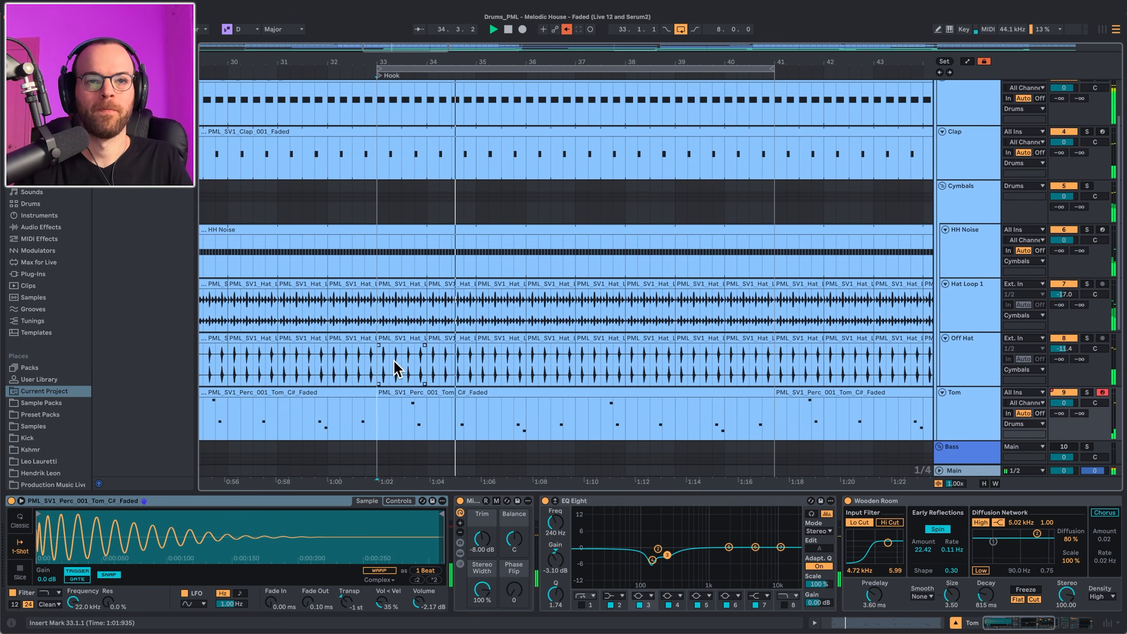
# Step: Select the Tom clip at bar 33 and compare the tom with its Auto Pan bypassed and enabled
pyautogui.click(424, 393)
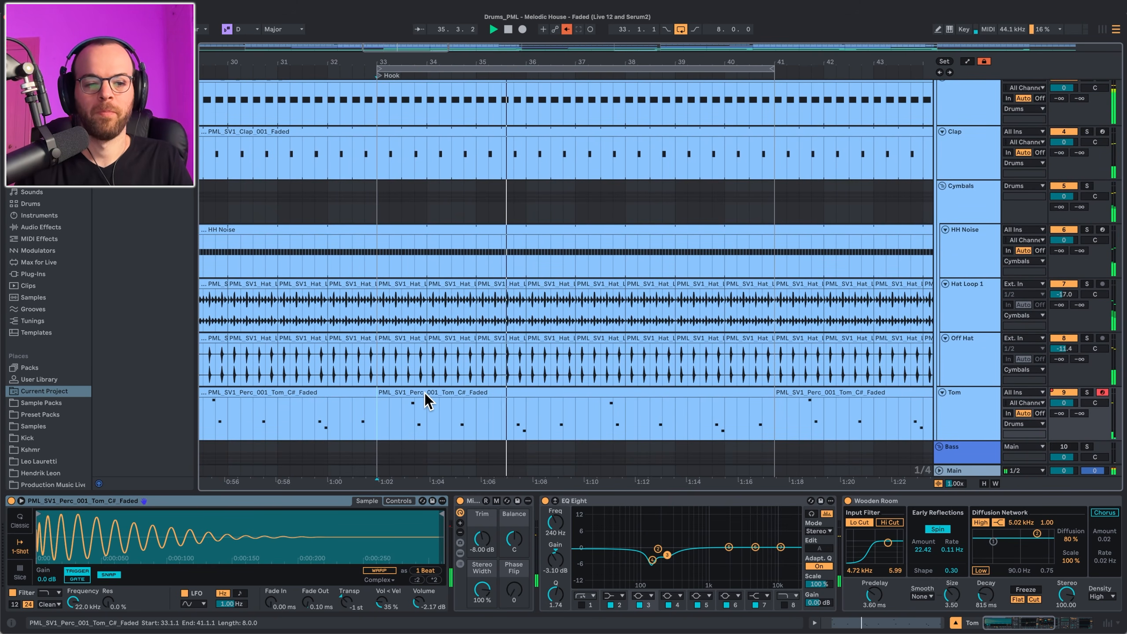
pyautogui.click(424, 392)
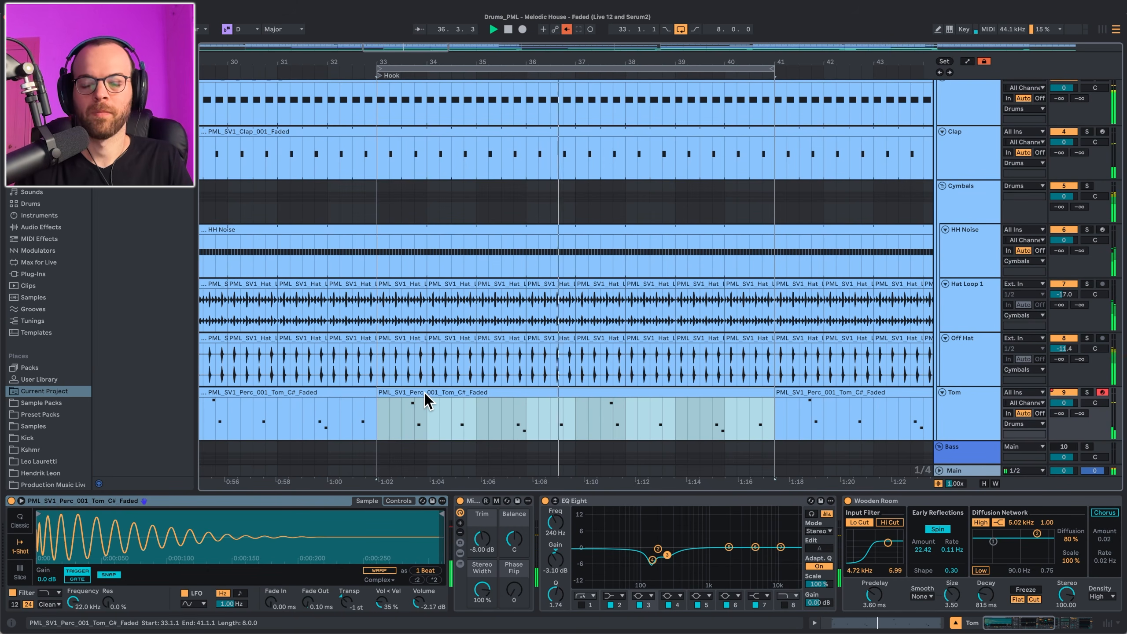
pyautogui.hscroll(10, 672, 542)
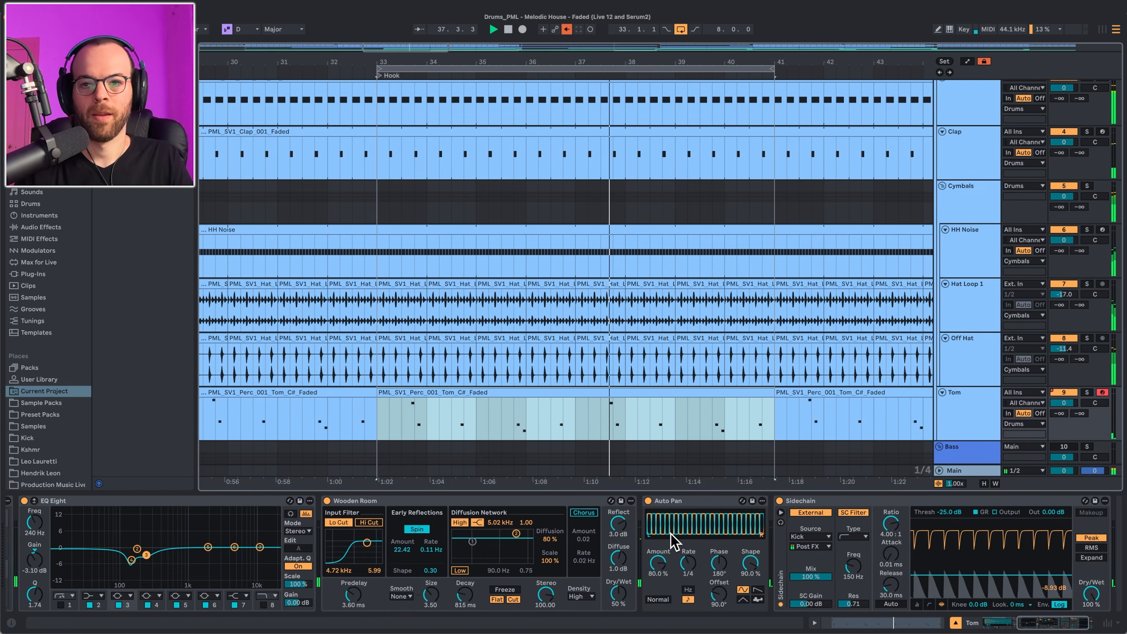
pyautogui.hscroll(3, 672, 541)
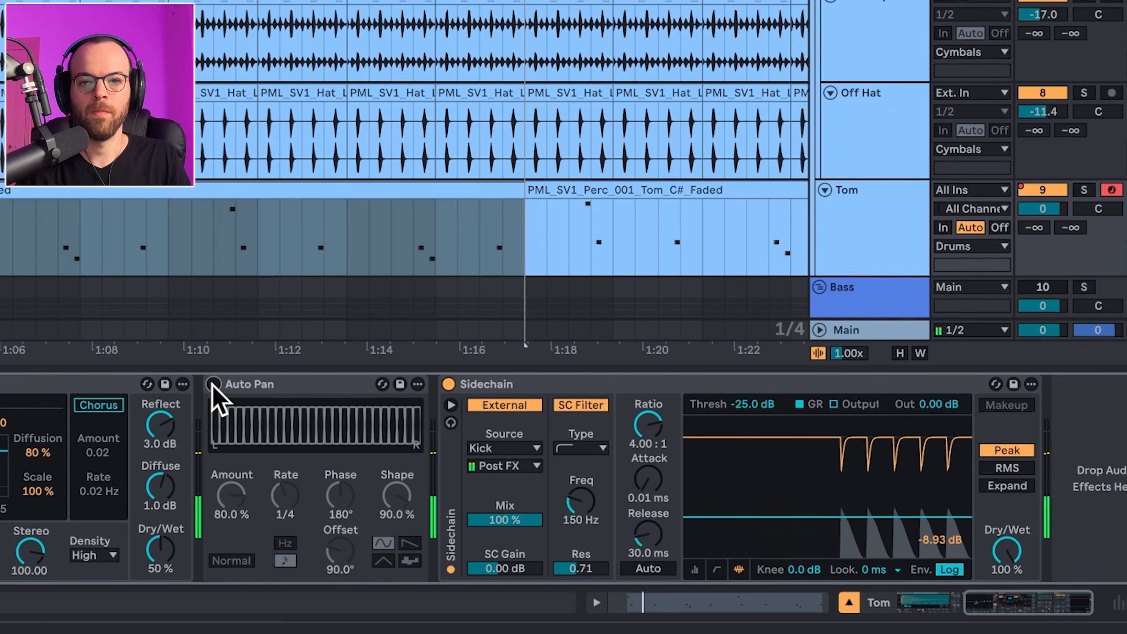
pyautogui.click(213, 383)
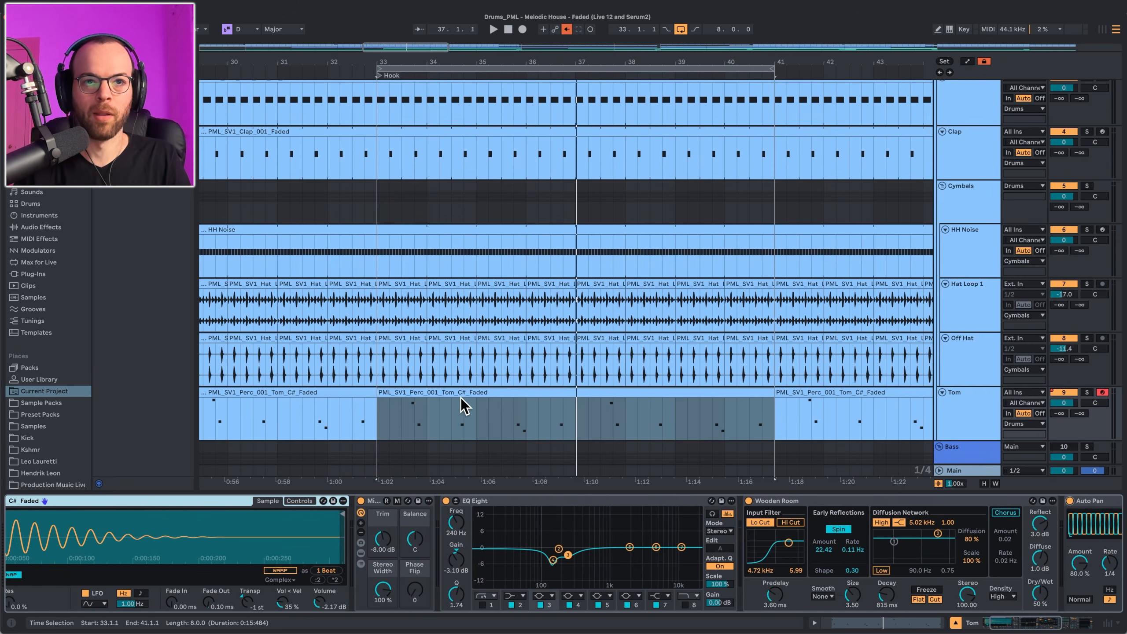
# Step: Open the notes of the Tom clip starting at bar 33 and hide the velocity lane
pyautogui.doubleClick(461, 398)
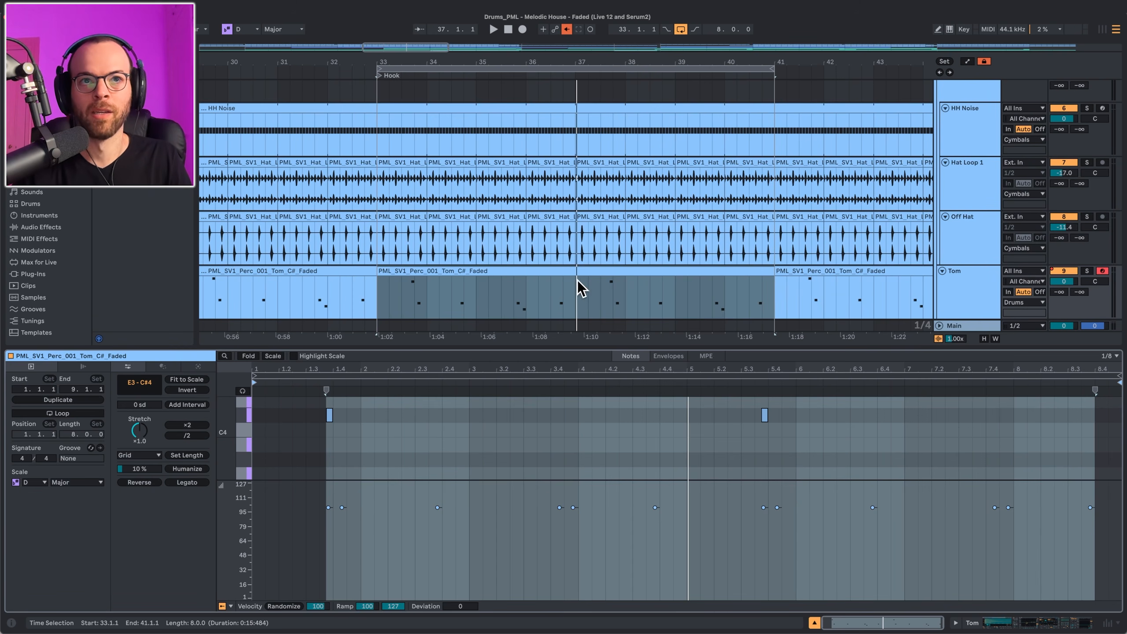
pyautogui.hotkey('shift', 'Tab')
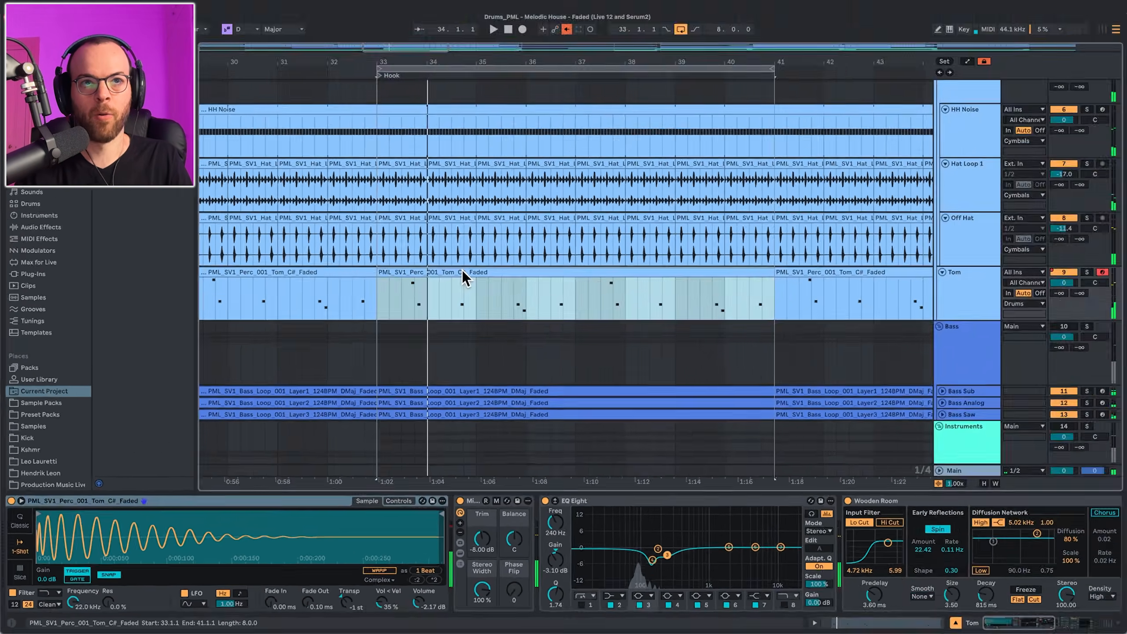
pyautogui.doubleClick(463, 278)
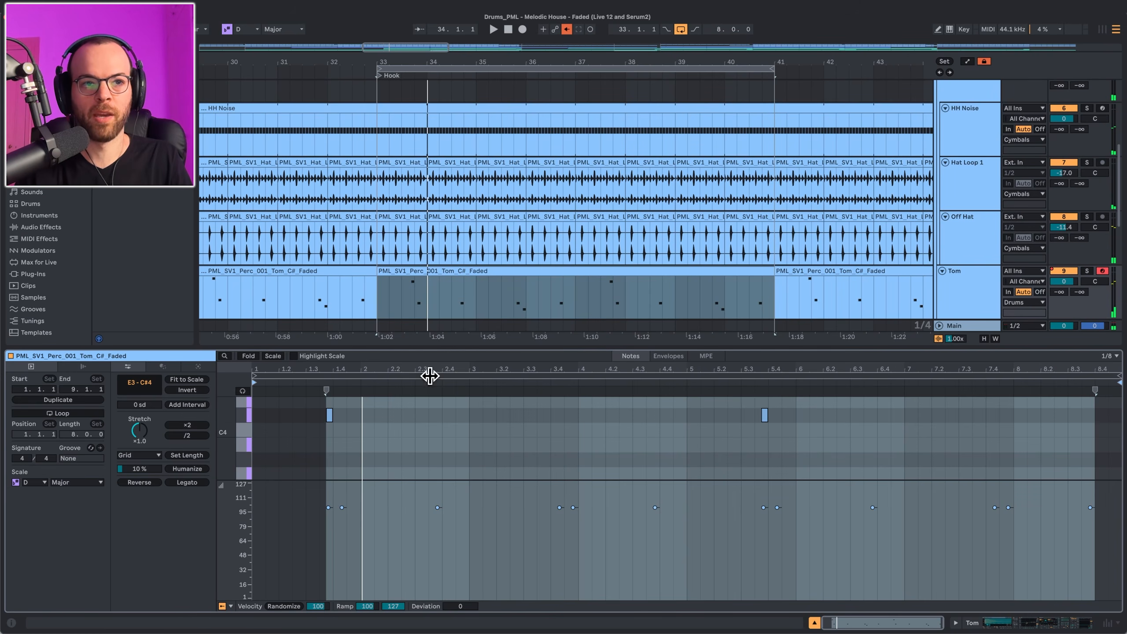
pyautogui.click(222, 605)
# Step: Limit the Tom clip's note editor to scale notes and play the tom pattern from bar 33
pyautogui.press('space')
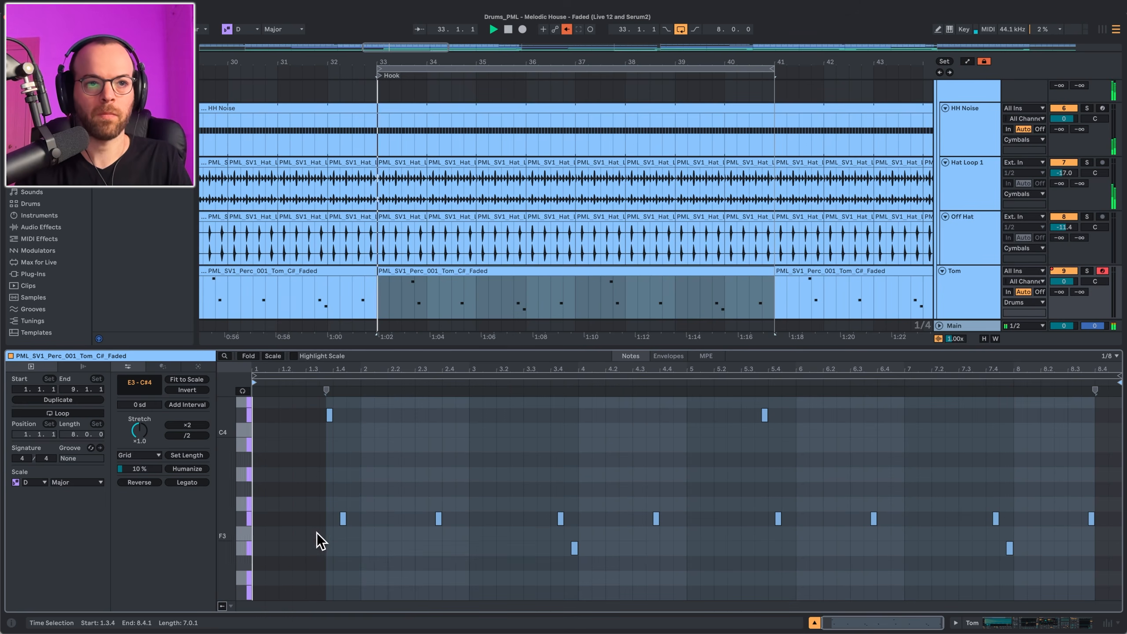
pyautogui.click(275, 356)
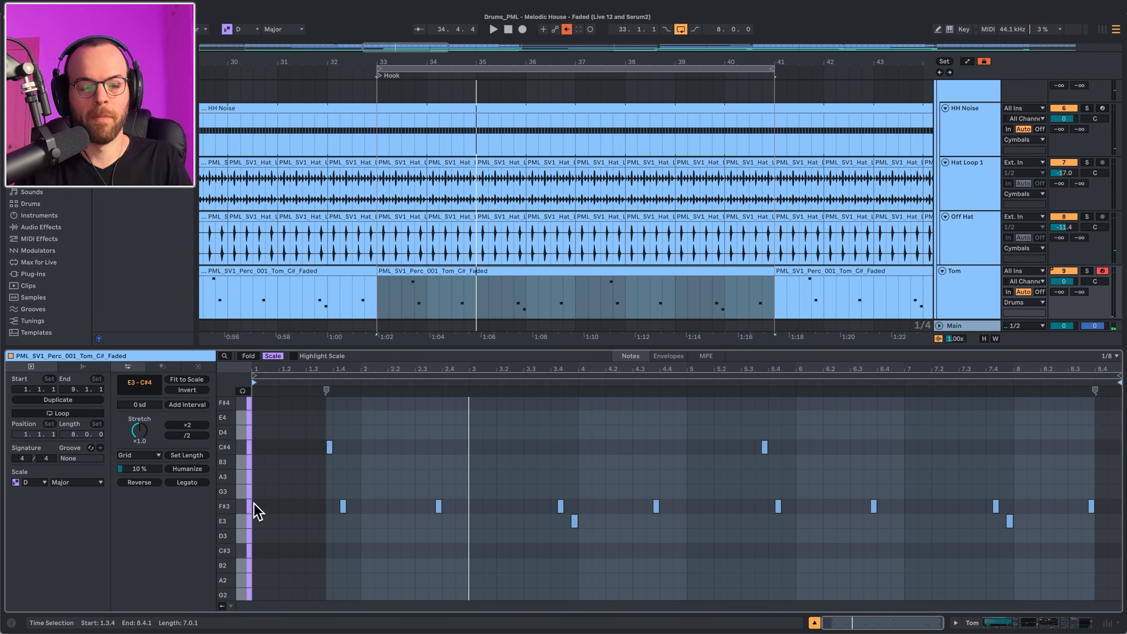
pyautogui.press('space')
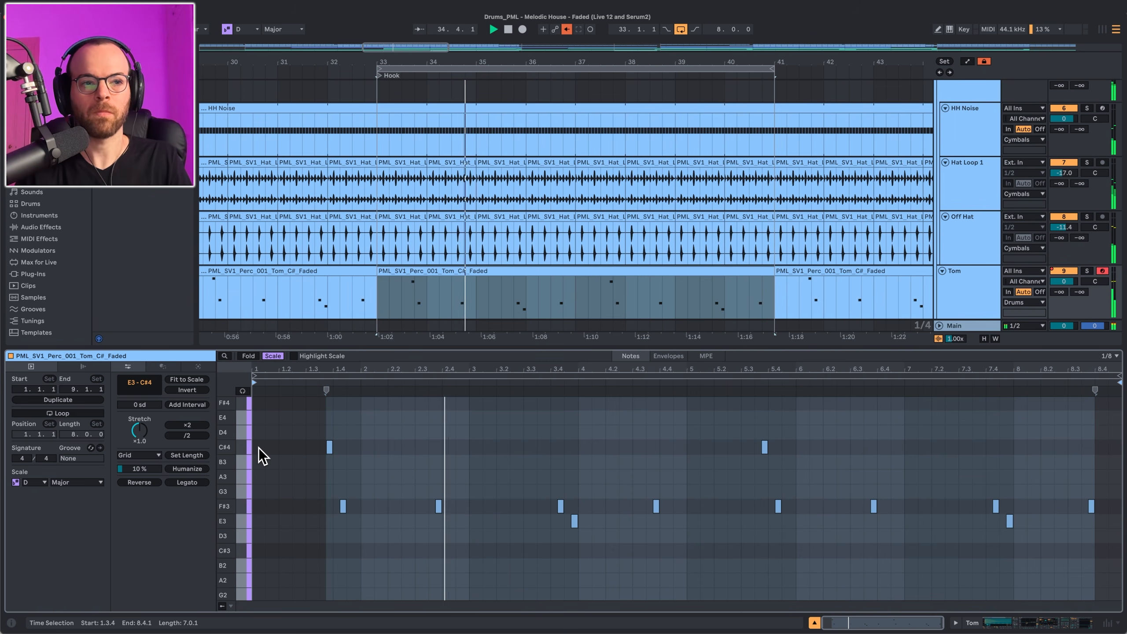
pyautogui.press('space')
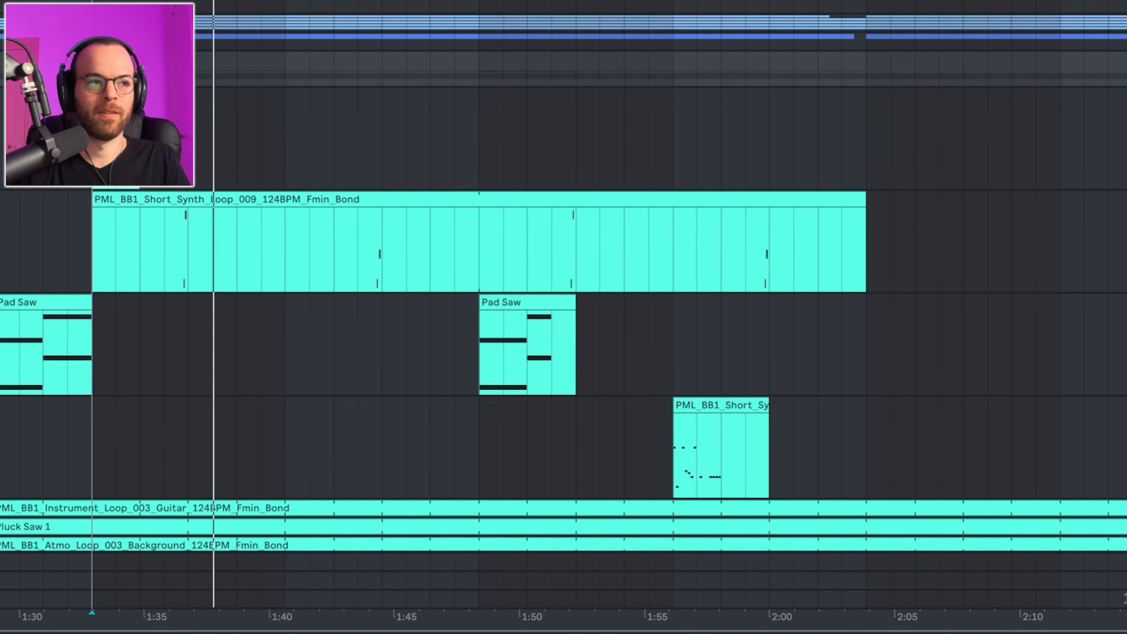
# Step: In the Ear Candy project, play the Lead Sine 1 sound from the Drop at bar 49 and inspect its Serum 2 patch
pyautogui.click(661, 465)
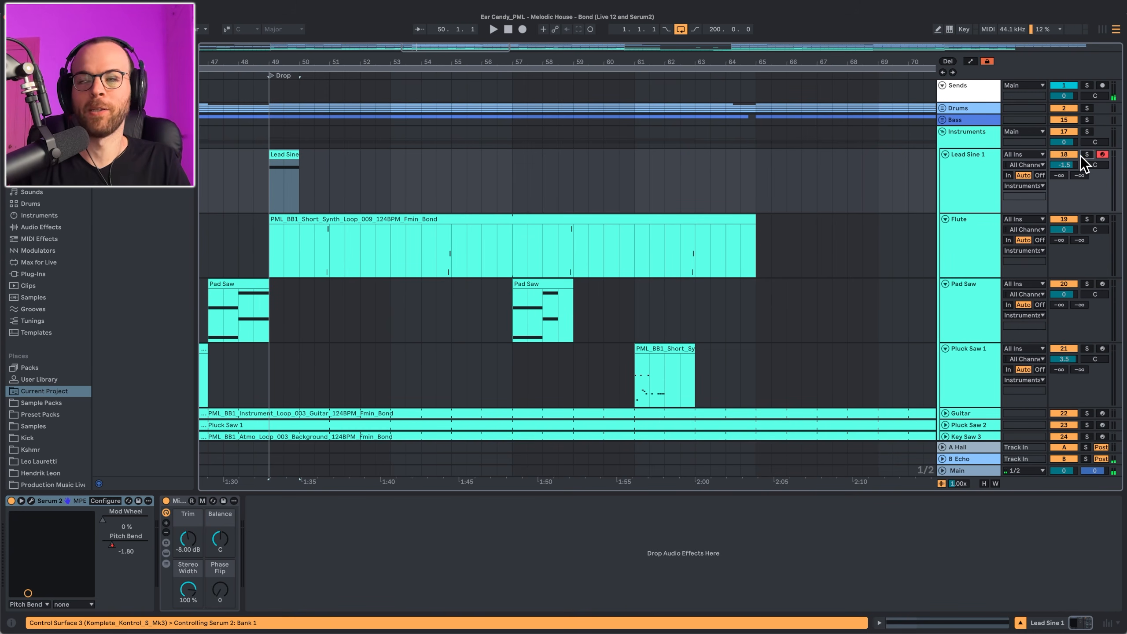
pyautogui.click(1085, 155)
pyautogui.press('space')
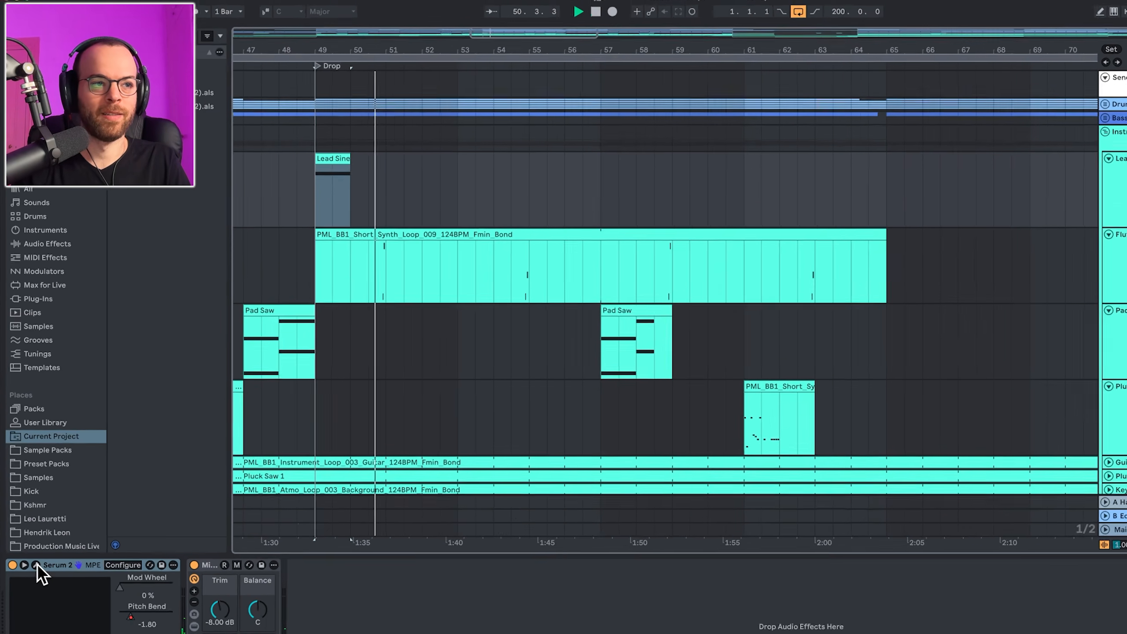
pyautogui.click(31, 500)
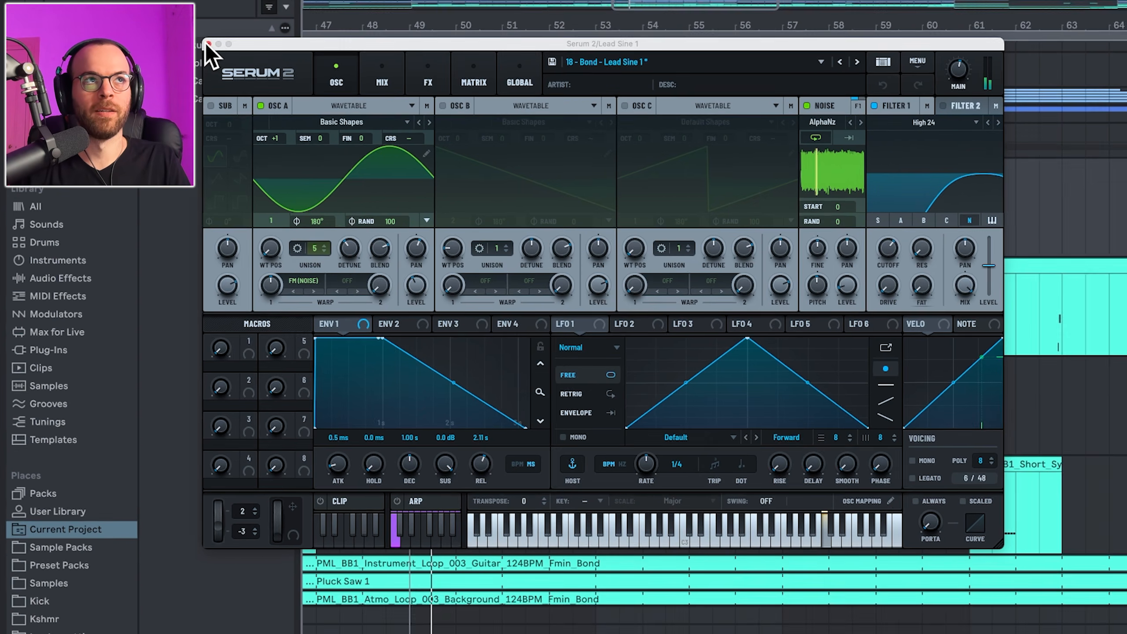
pyautogui.click(227, 36)
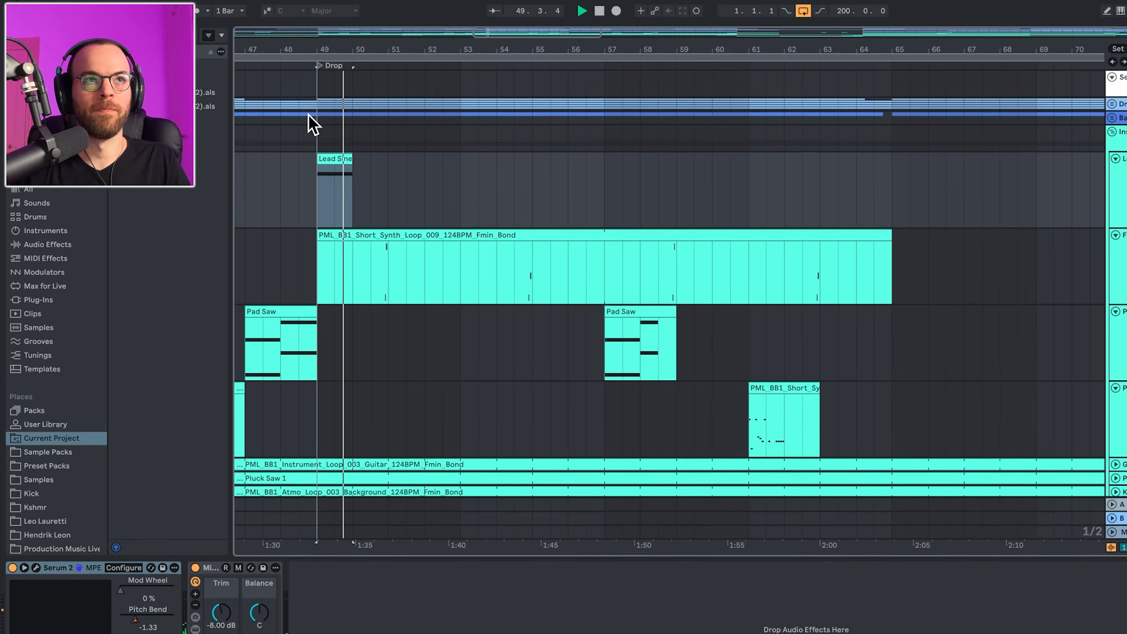
# Step: Open the Lead Sine 1 clip at the Drop and examine its held note
pyautogui.doubleClick(275, 151)
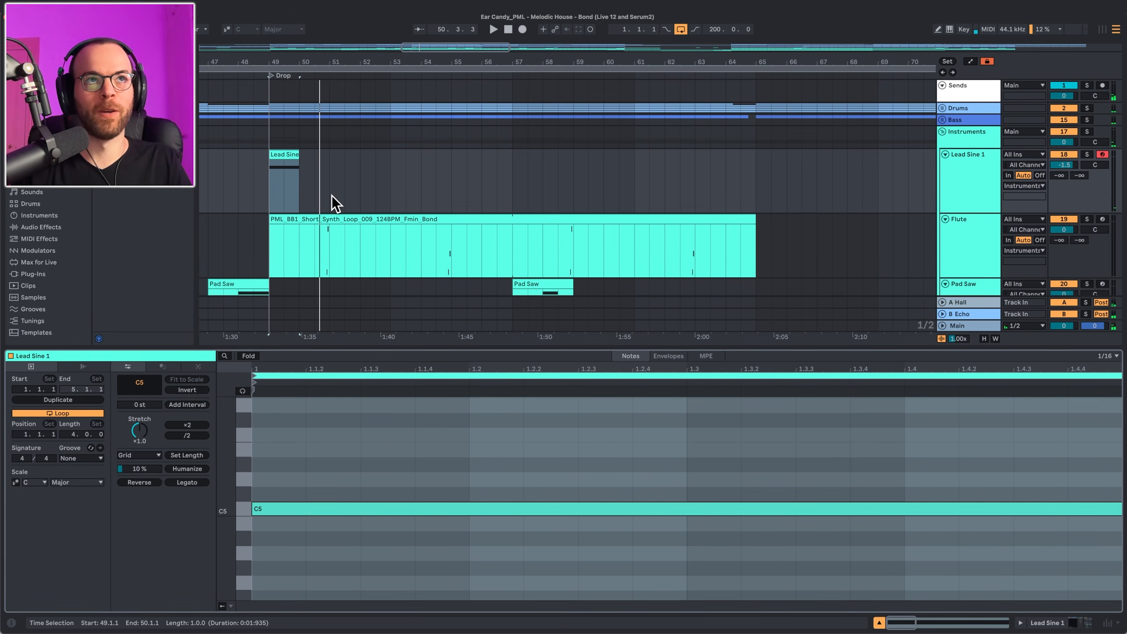
pyautogui.scroll(-3, 331, 200)
pyautogui.scroll(3, 330, 203)
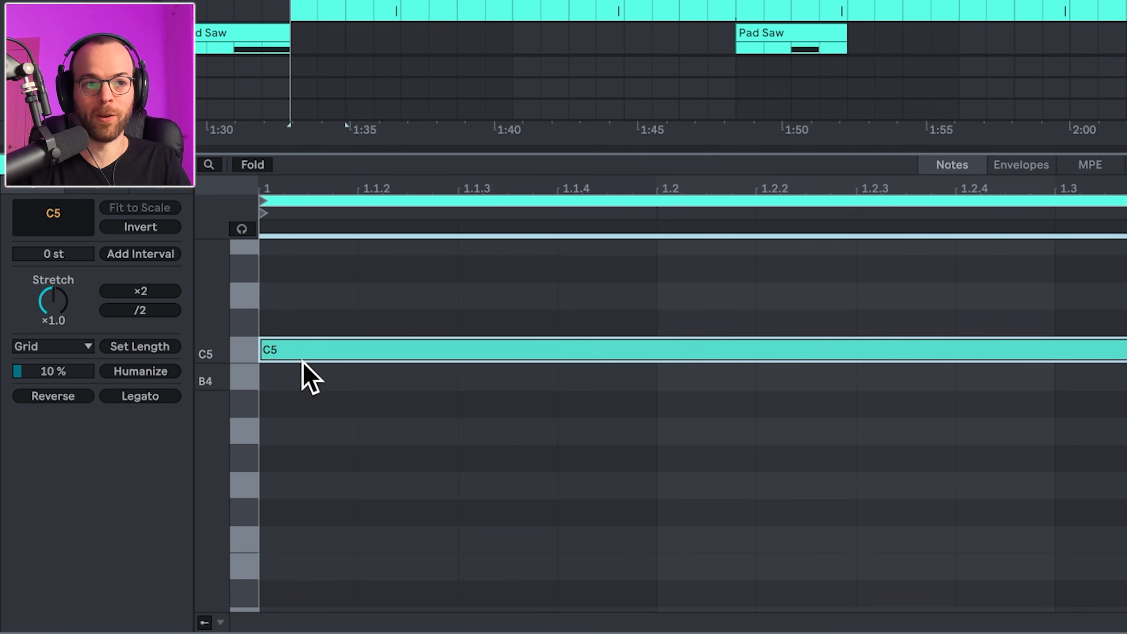
# Step: Try the Lead Sine 1 note at F4 during playback, then return it to C5
pyautogui.moveTo(298, 358); pyautogui.dragTo(292, 533)
pyautogui.press('space')
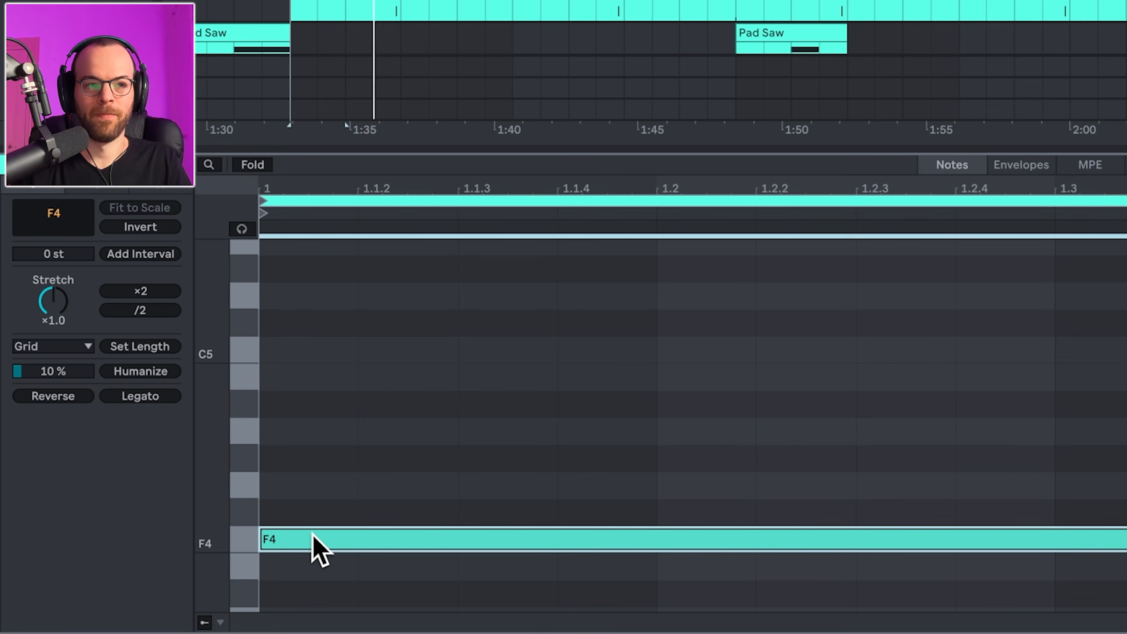
pyautogui.moveTo(312, 533); pyautogui.dragTo(311, 356)
pyautogui.scroll(3, 311, 356)
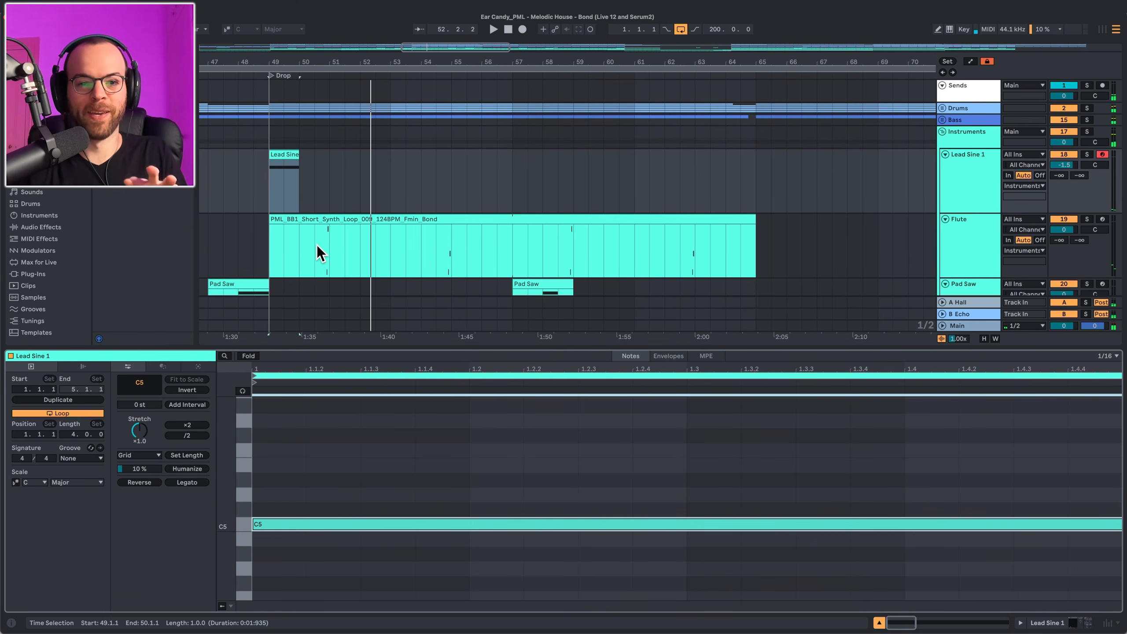
# Step: Play the Flute clip in the Drop and examine the oscillator and effects pages of its Serum 2 patch
pyautogui.click(315, 247)
pyautogui.press('space')
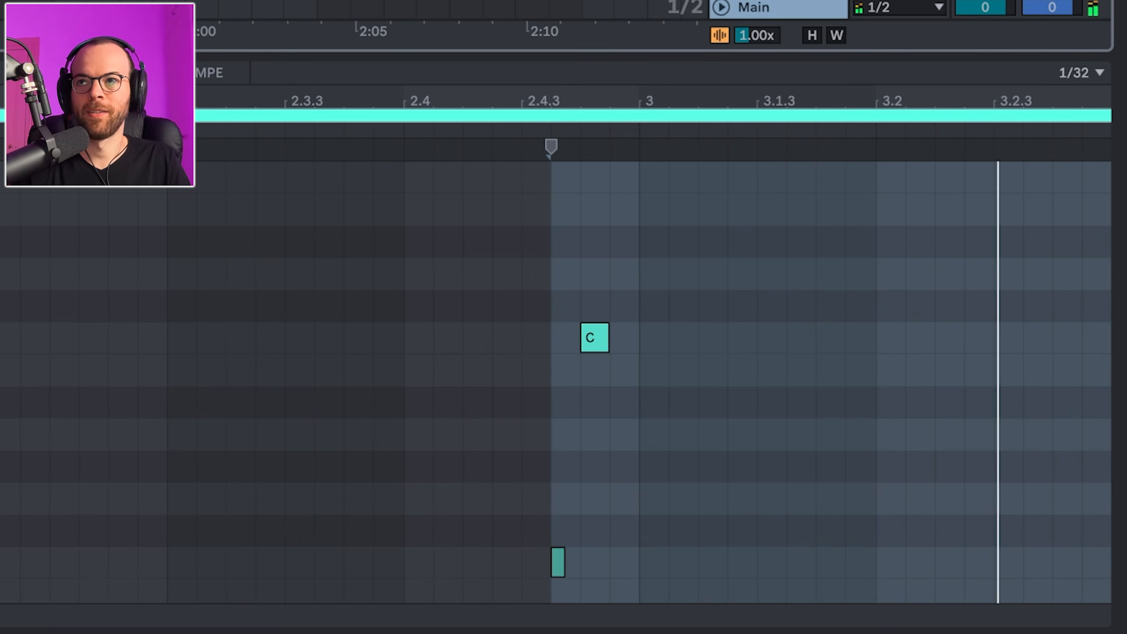
pyautogui.click(956, 269)
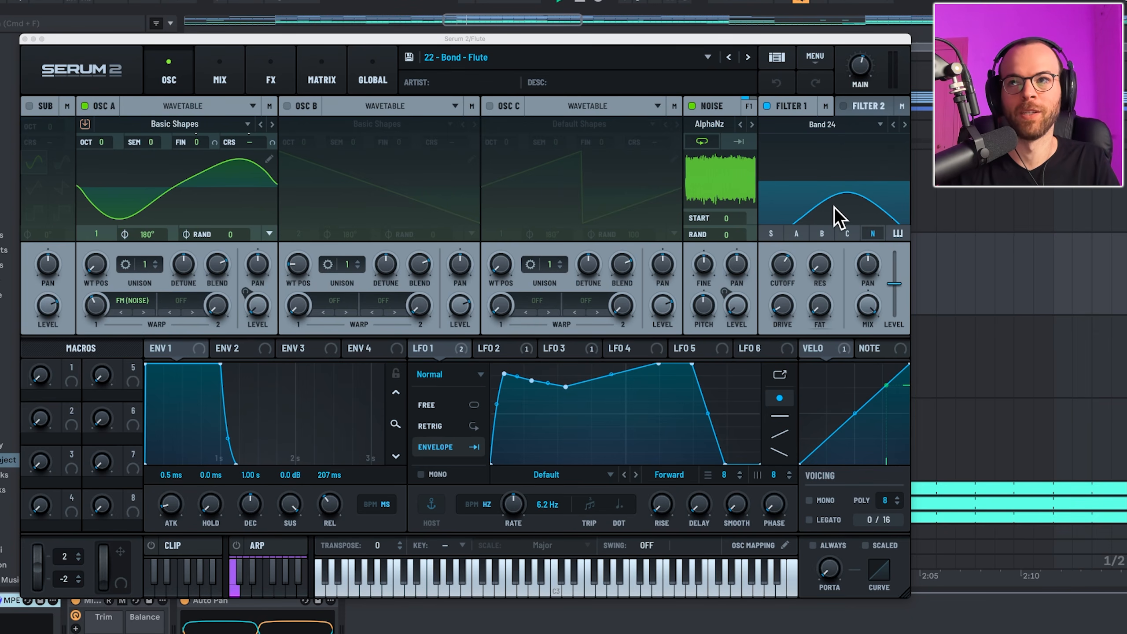
pyautogui.click(268, 84)
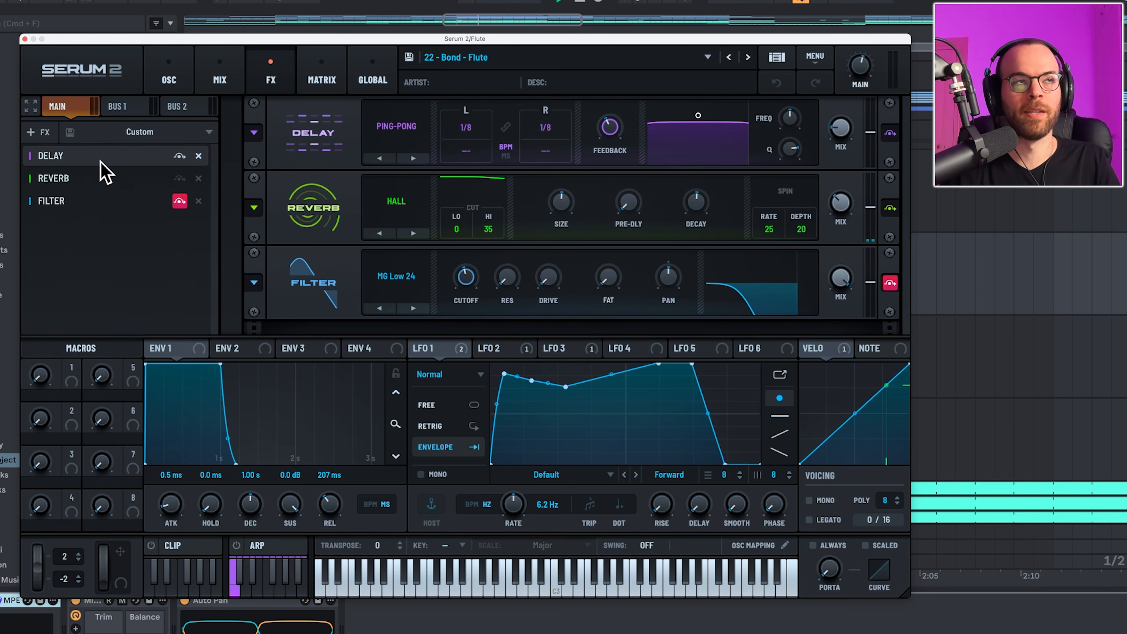
# Step: Examine the Flute patch's oscillator page and LFO 2, and inspect the Pad Saw's Serum 2 patch during playback
pyautogui.click(178, 80)
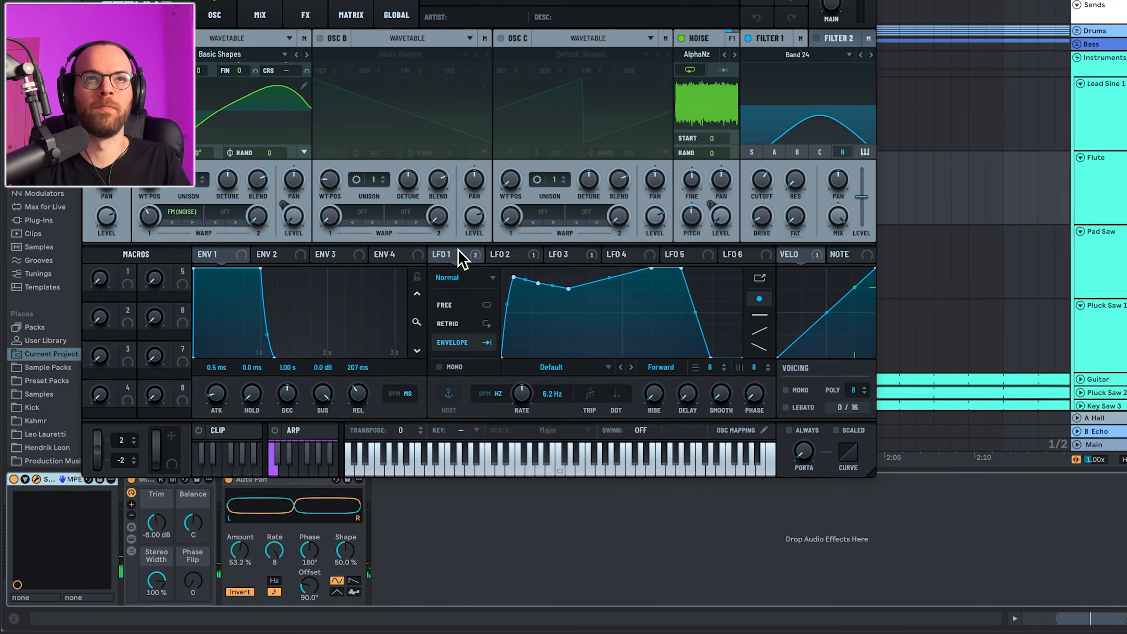
pyautogui.click(506, 250)
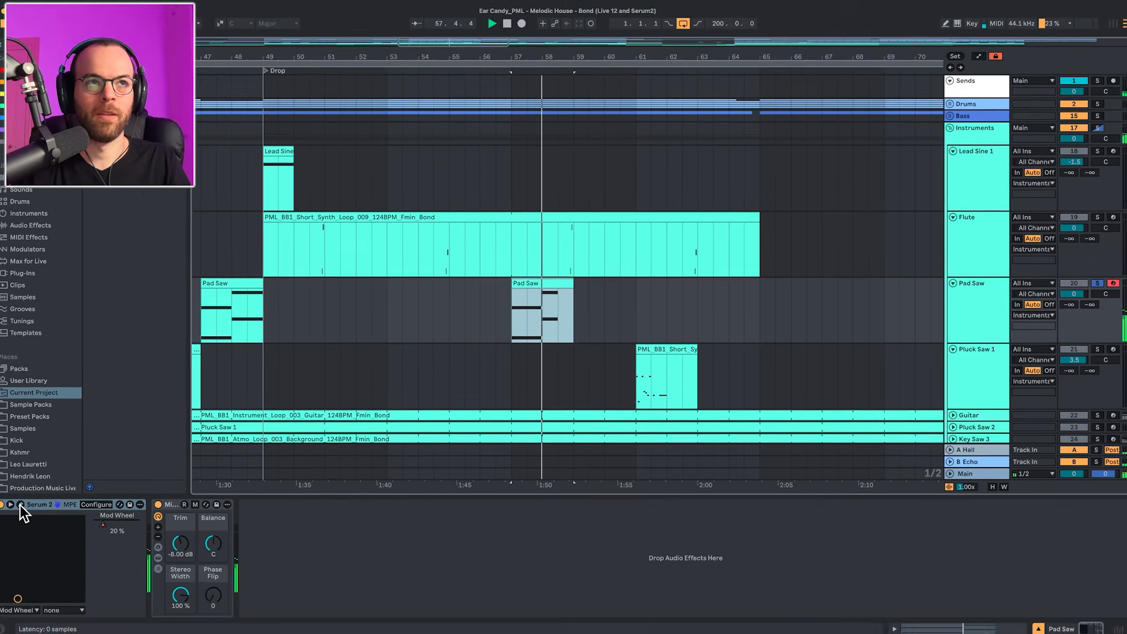
pyautogui.click(29, 505)
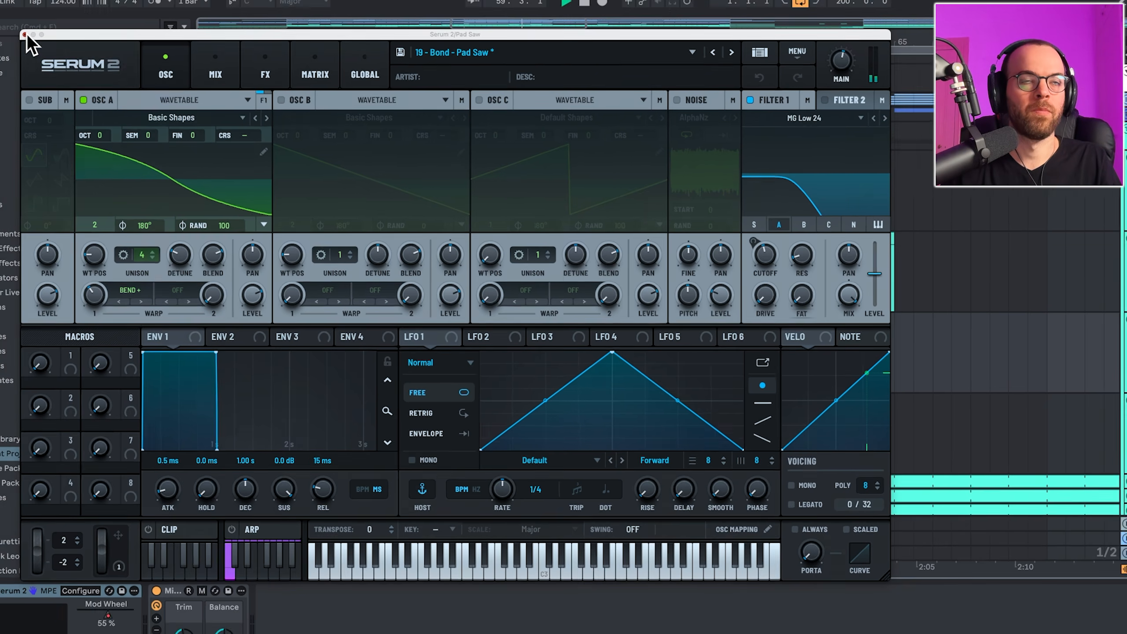
pyautogui.click(14, 28)
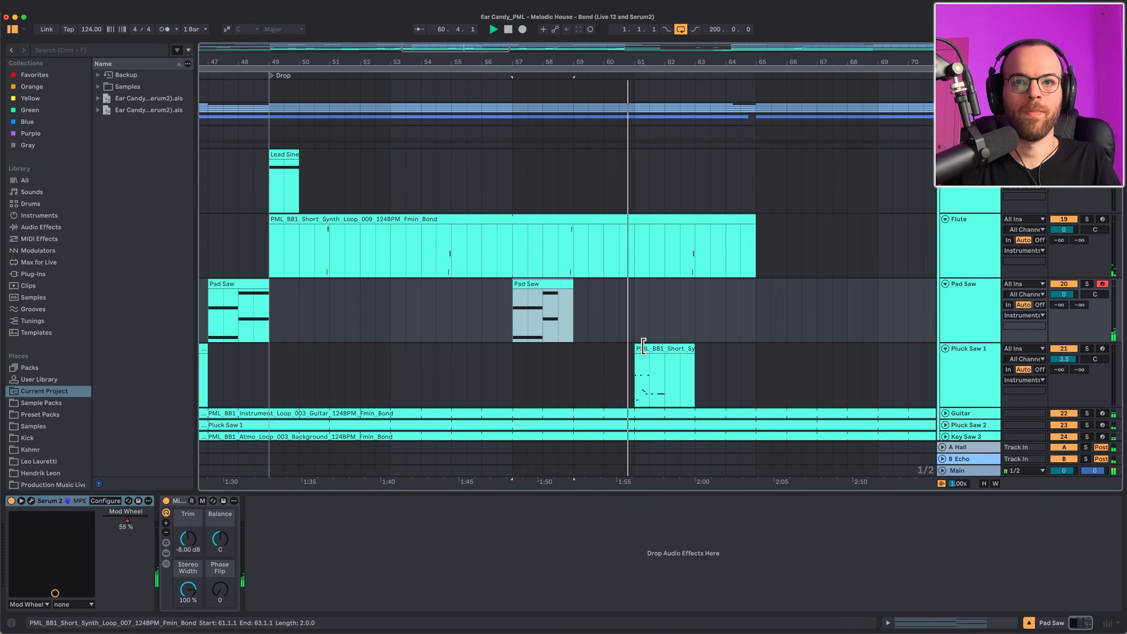
# Step: Play the Pluck Saw 1 clip from bar 61 and examine the oscillator and effects pages of its Serum 2 patch
pyautogui.press('space')
pyautogui.click(644, 346)
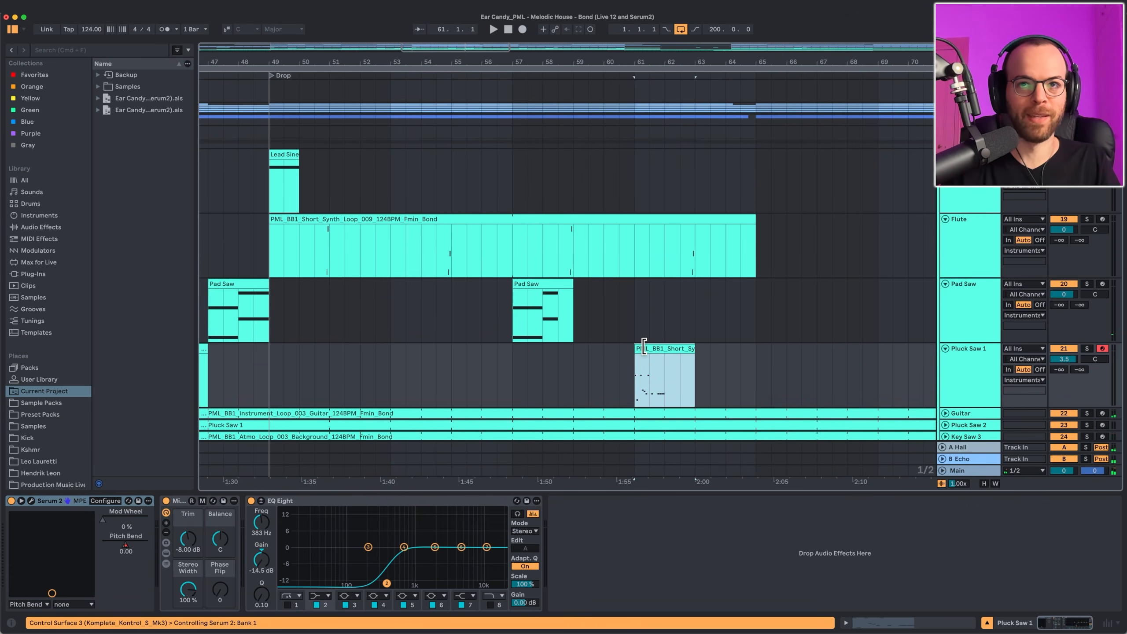
pyautogui.press('space')
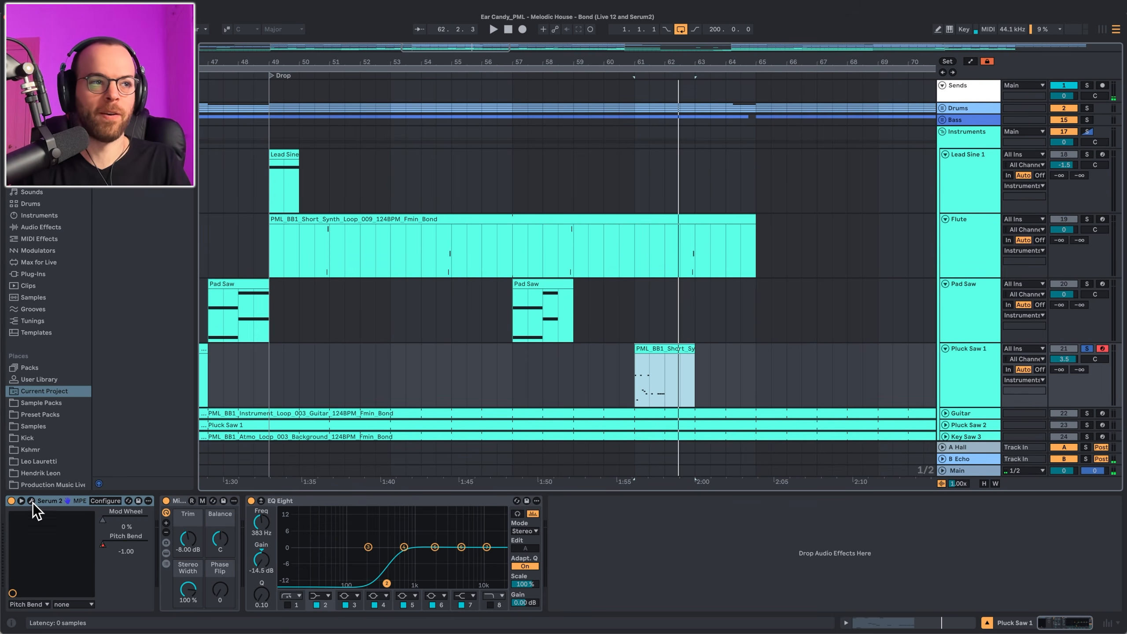
pyautogui.click(31, 501)
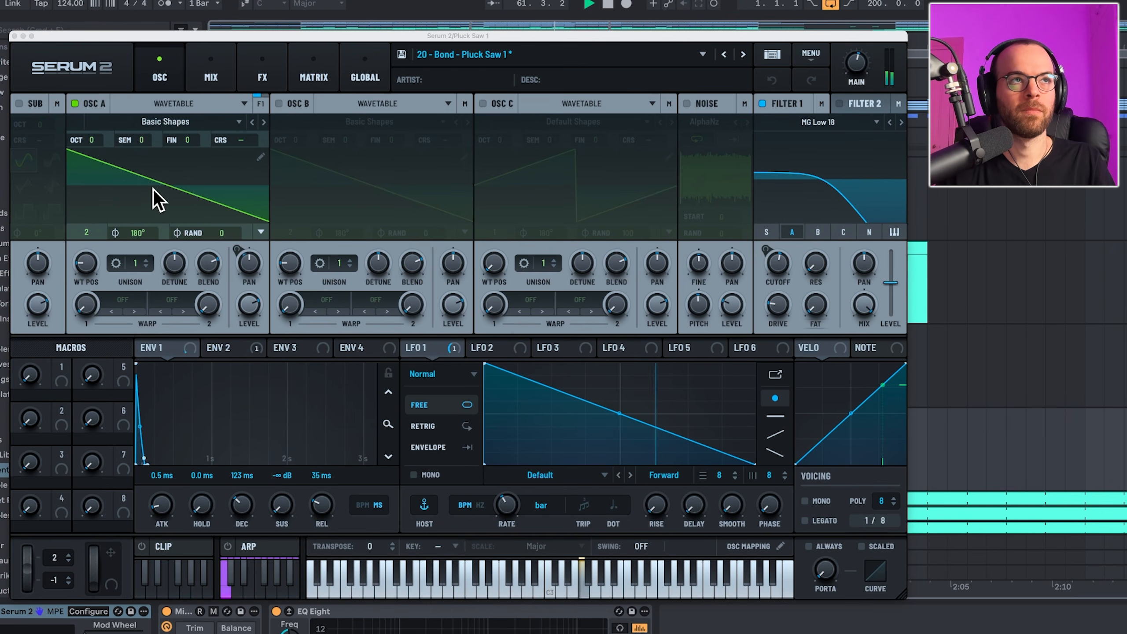
pyautogui.press('space')
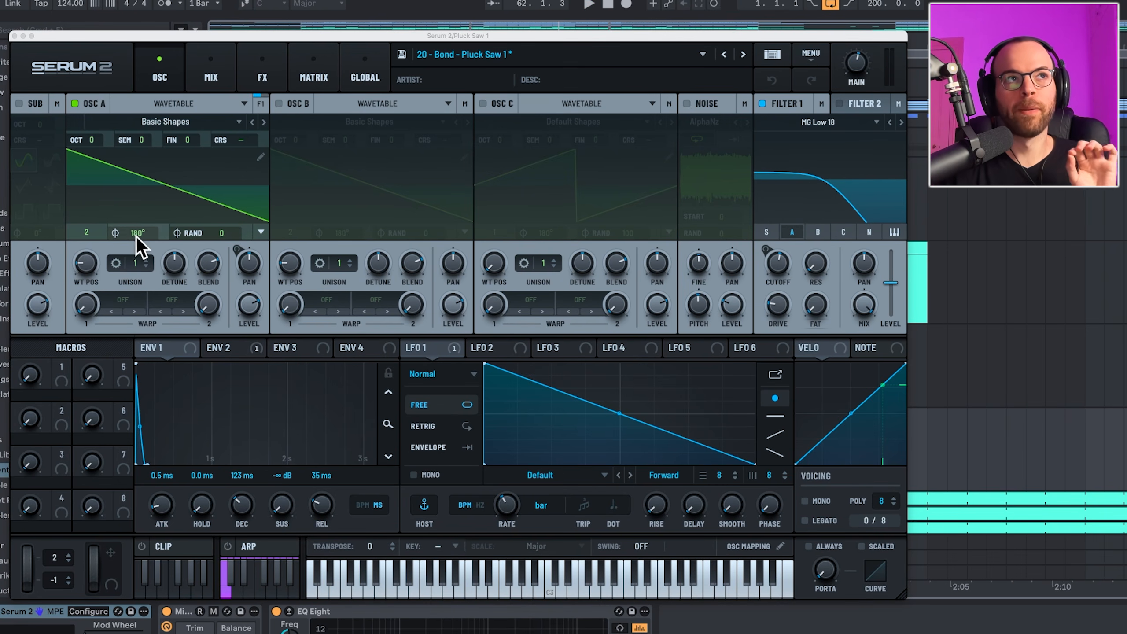
pyautogui.click(238, 83)
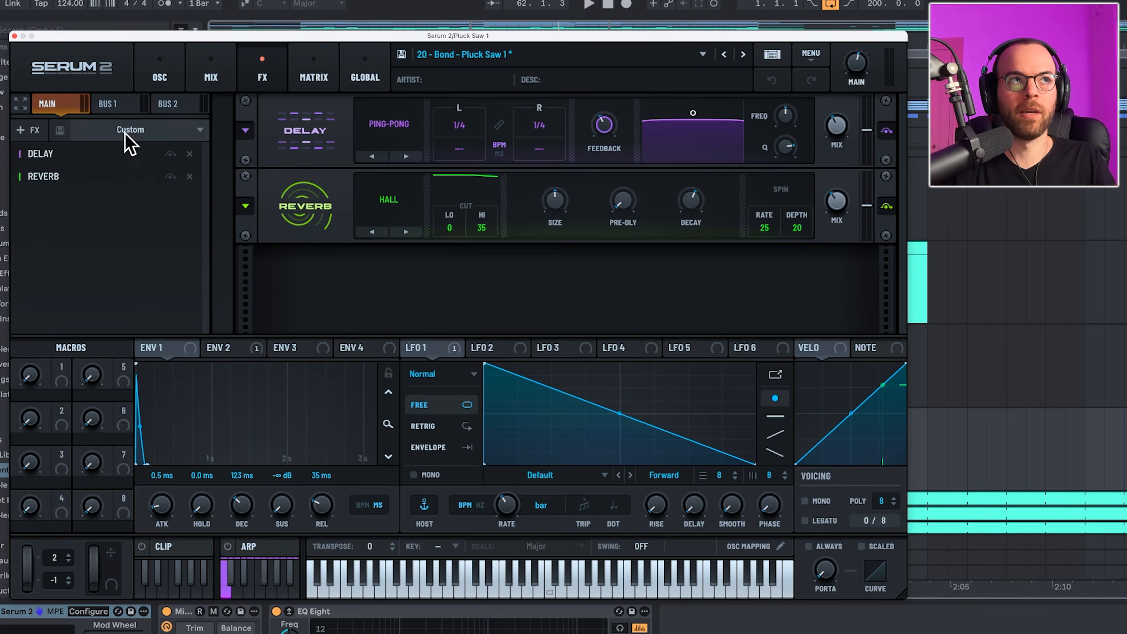
pyautogui.click(46, 54)
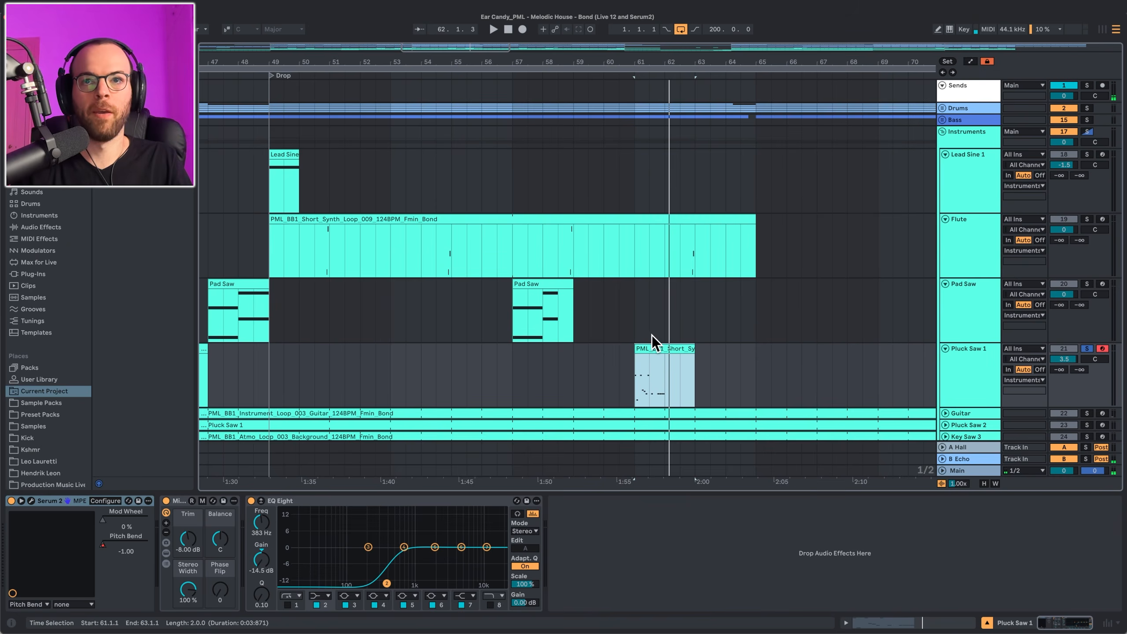
# Step: Open the Pluck Saw 1 clip at bar 61, set its scale to F Minor and show only the scale's notes
pyautogui.doubleClick(650, 346)
pyautogui.scroll(4, 390, 486)
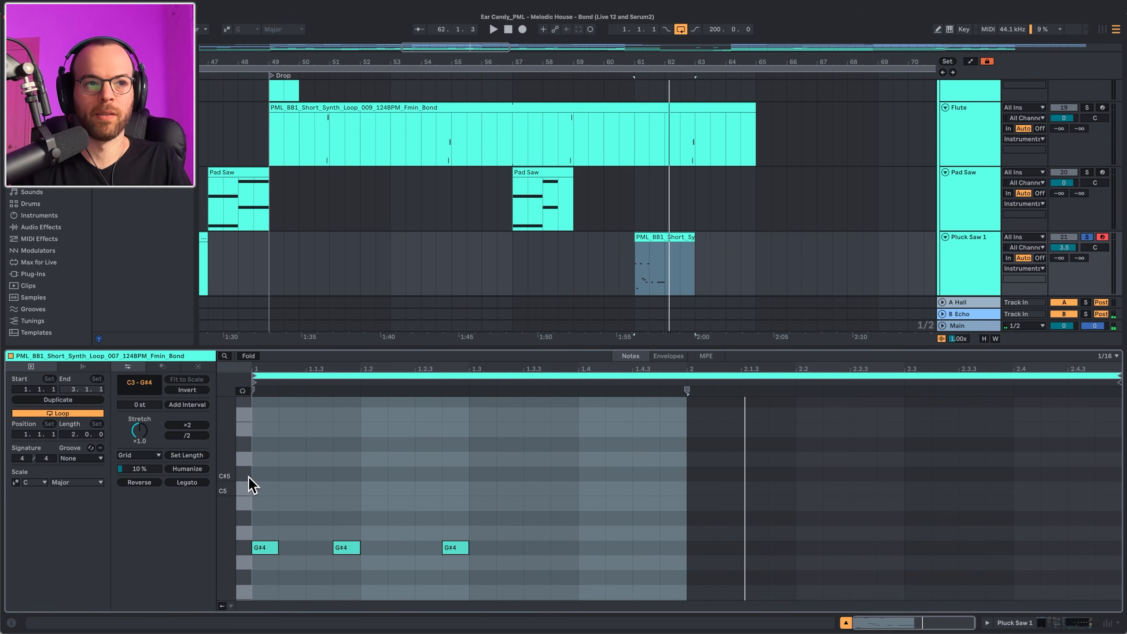
pyautogui.moveTo(249, 483); pyautogui.dragTo(245, 480)
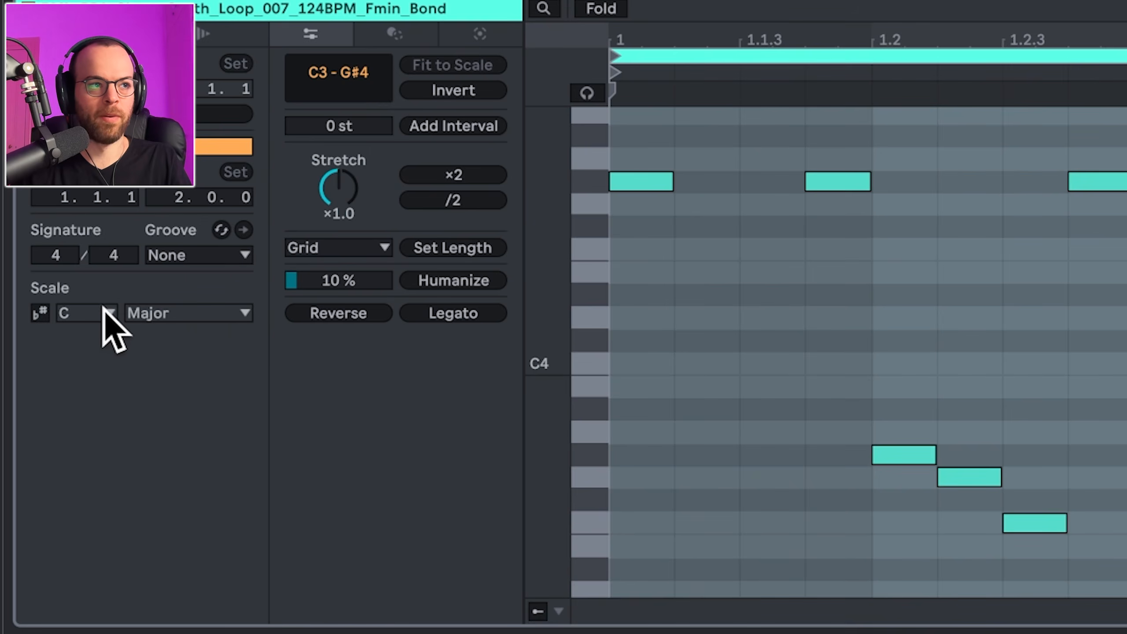
pyautogui.click(40, 313)
pyautogui.click(71, 313)
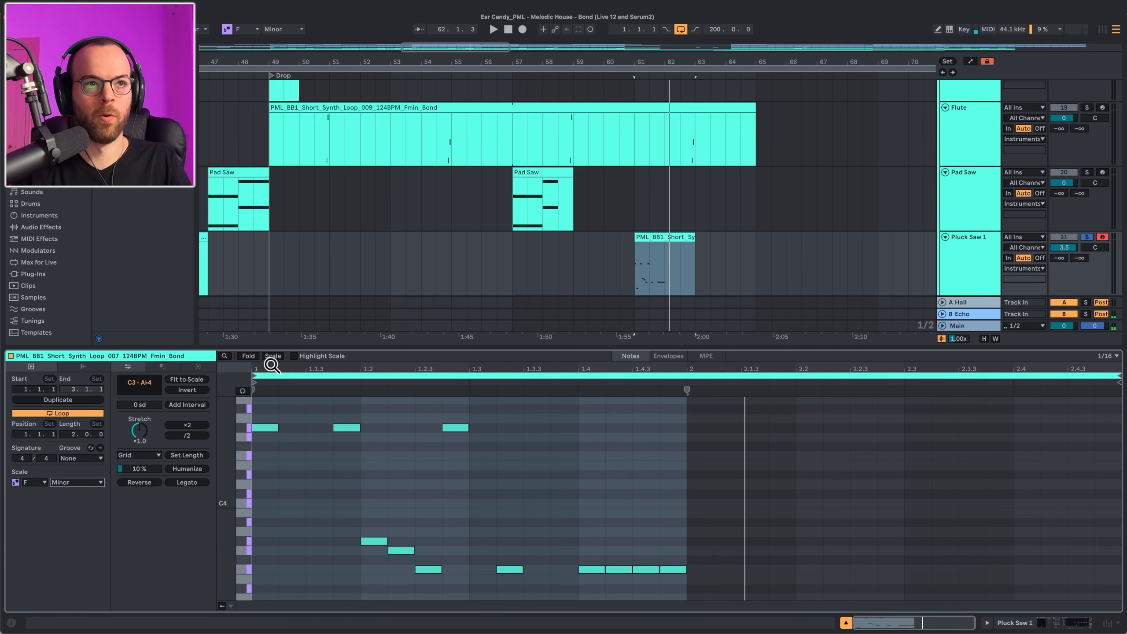
pyautogui.click(273, 357)
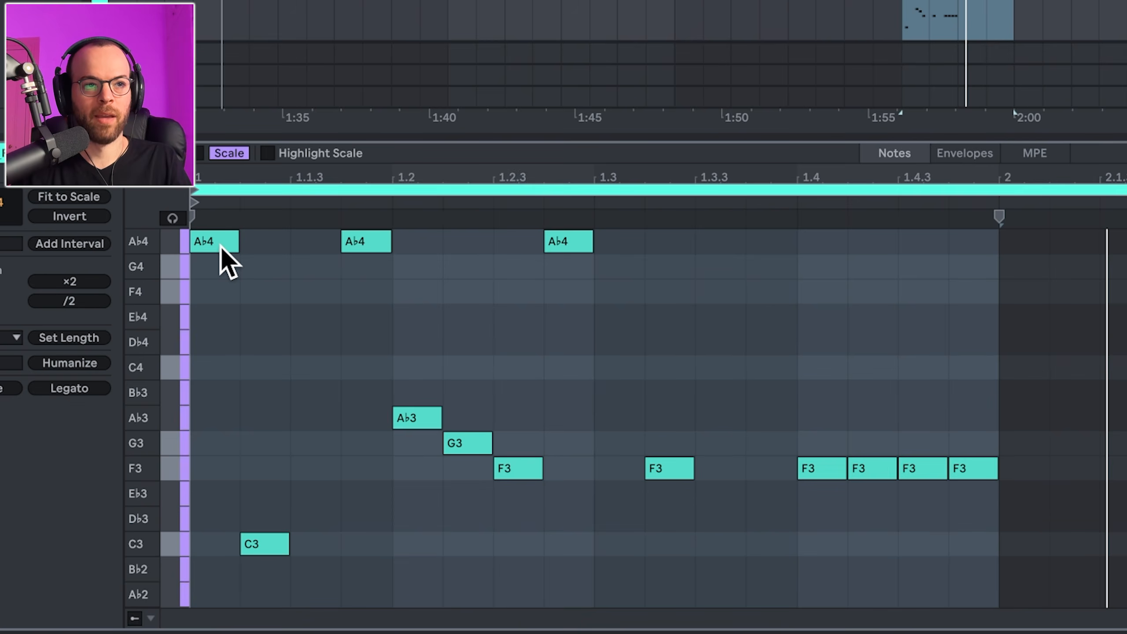
# Step: Try the clip's first note an octave lower at A♭3 and return it to A♭4
pyautogui.click(220, 247)
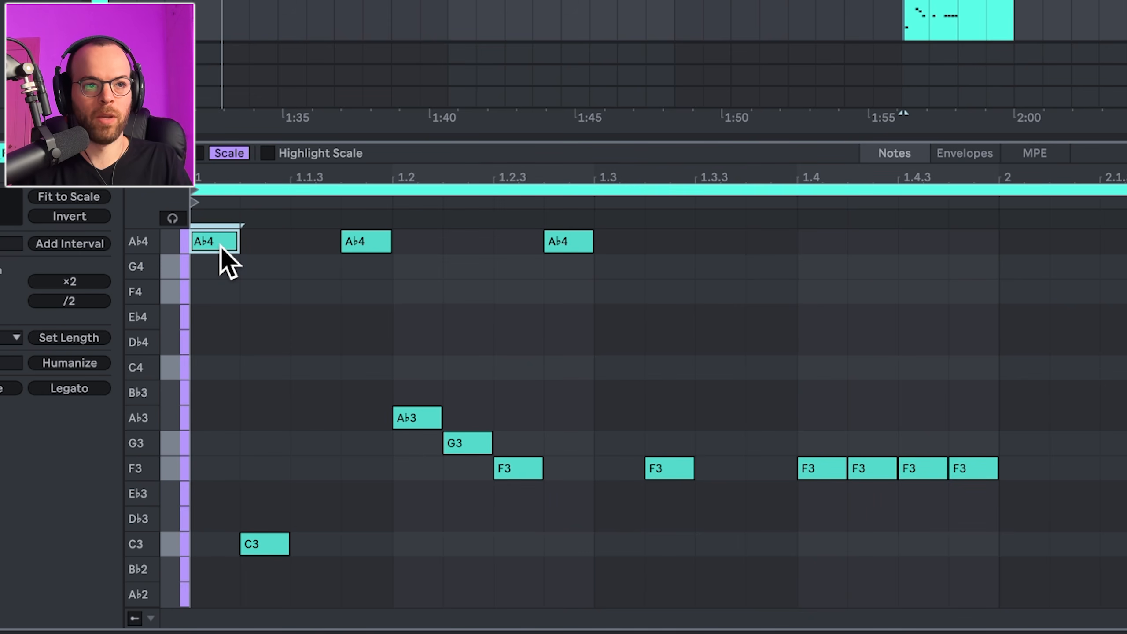
pyautogui.hotkey('shift', 'Down')
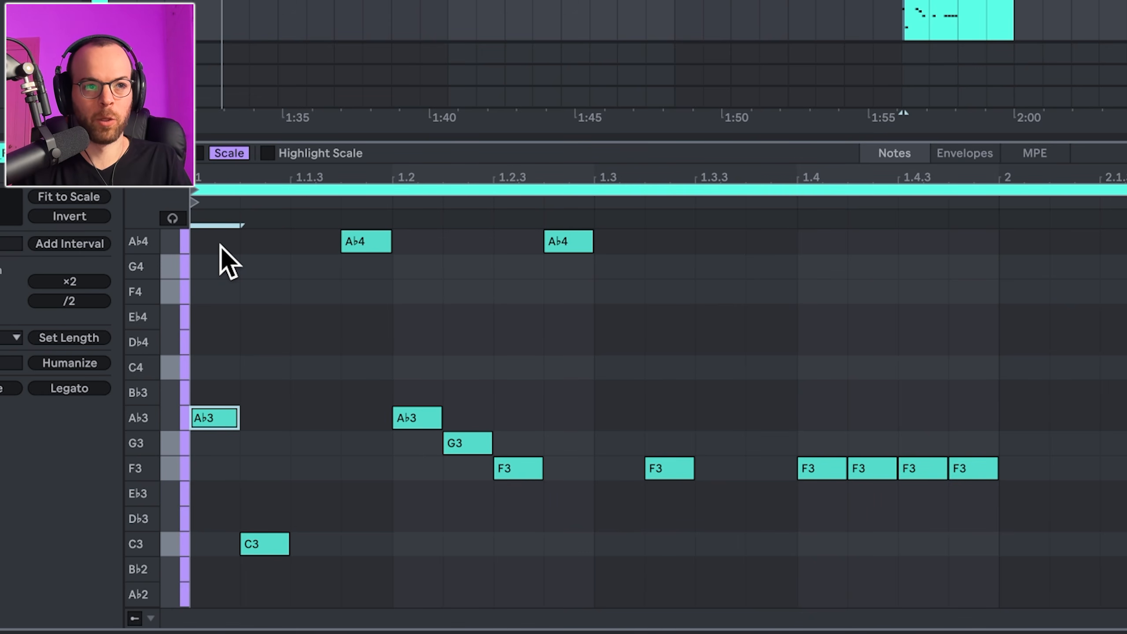
pyautogui.hotkey('shift', 'Up')
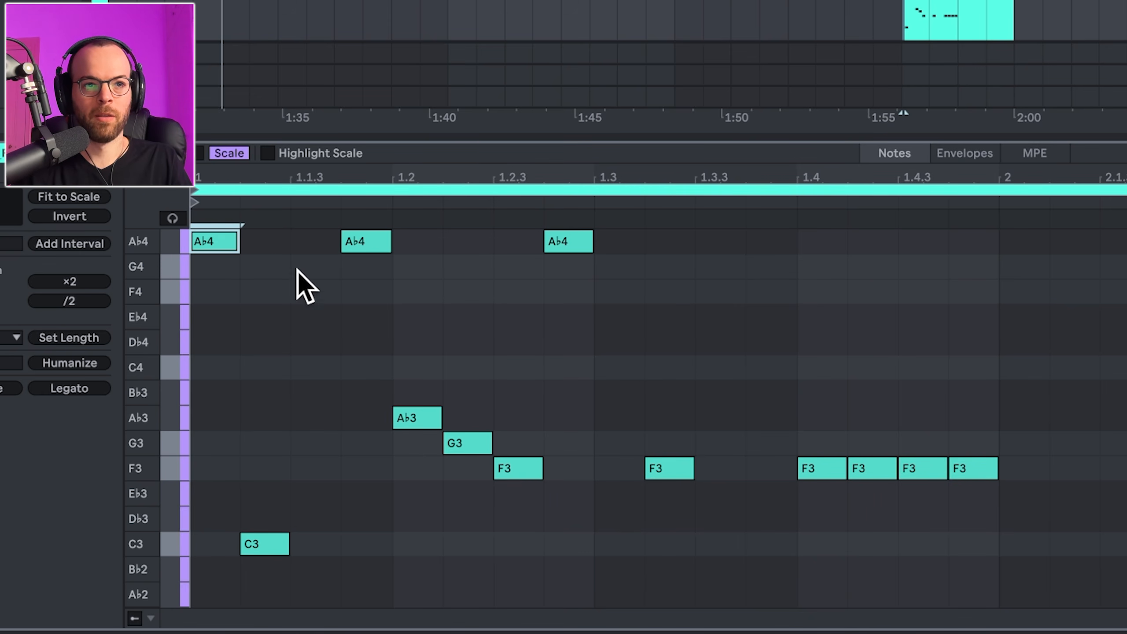
# Step: Listen to the Pluck Saw 1 clip from its C3 note and bring back the track's device chain
pyautogui.click(268, 549)
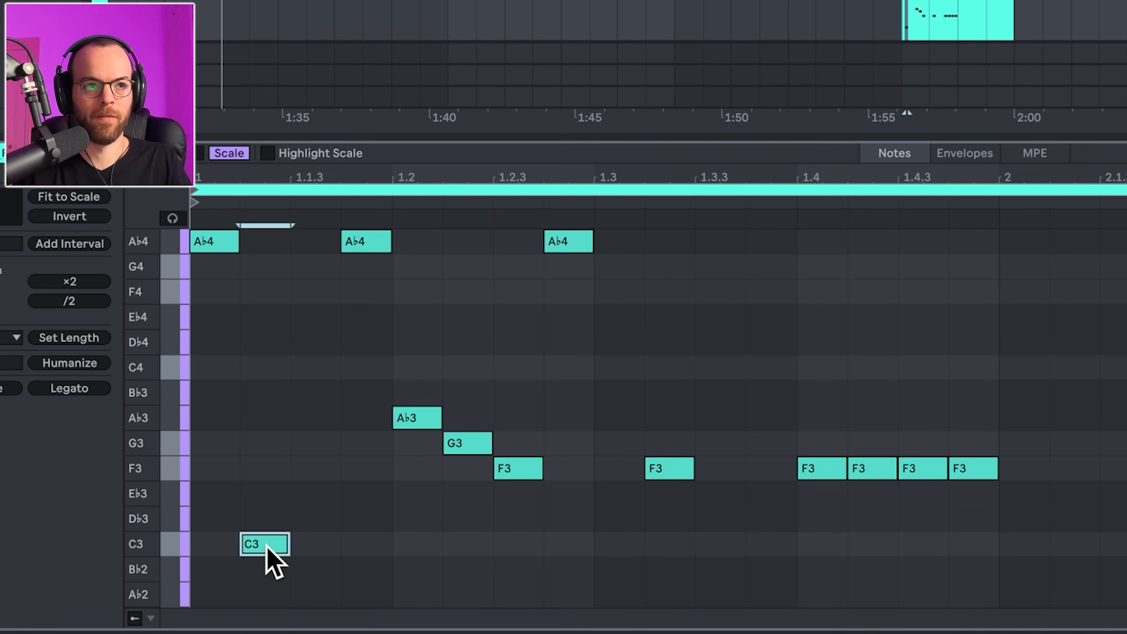
pyautogui.press('space')
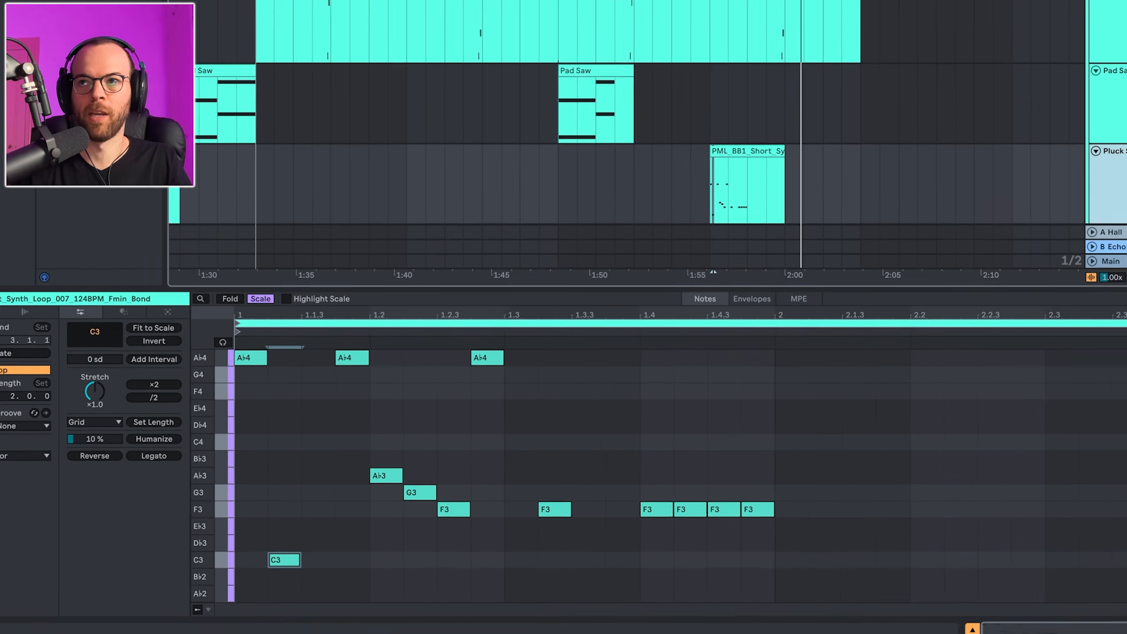
pyautogui.hotkey('shift', 'Tab')
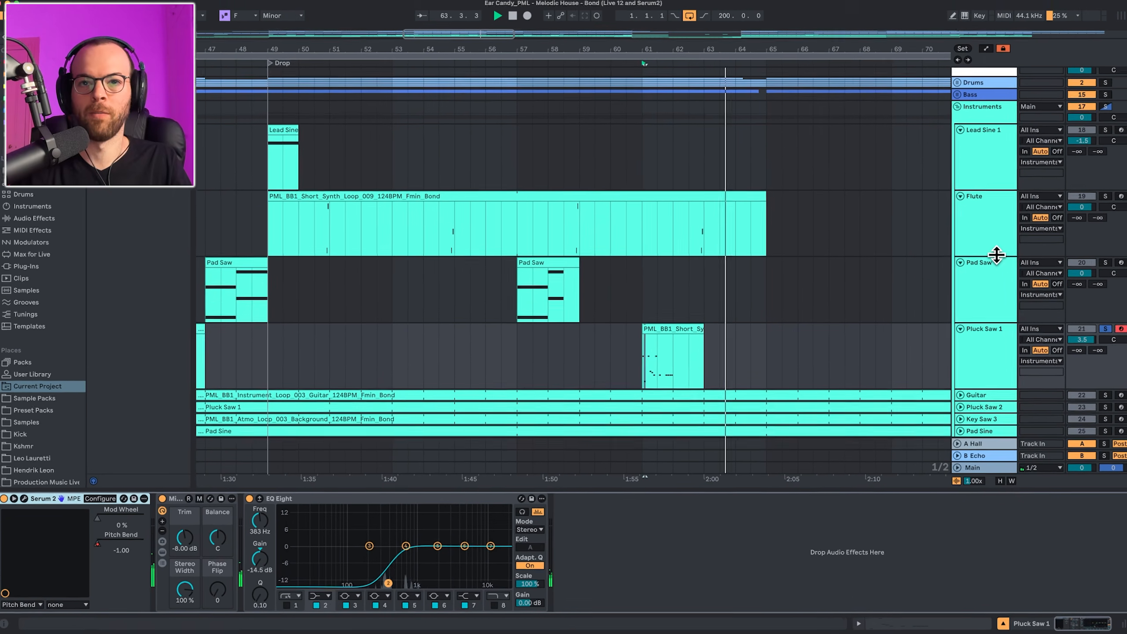
pyautogui.press('space')
pyautogui.press('space')
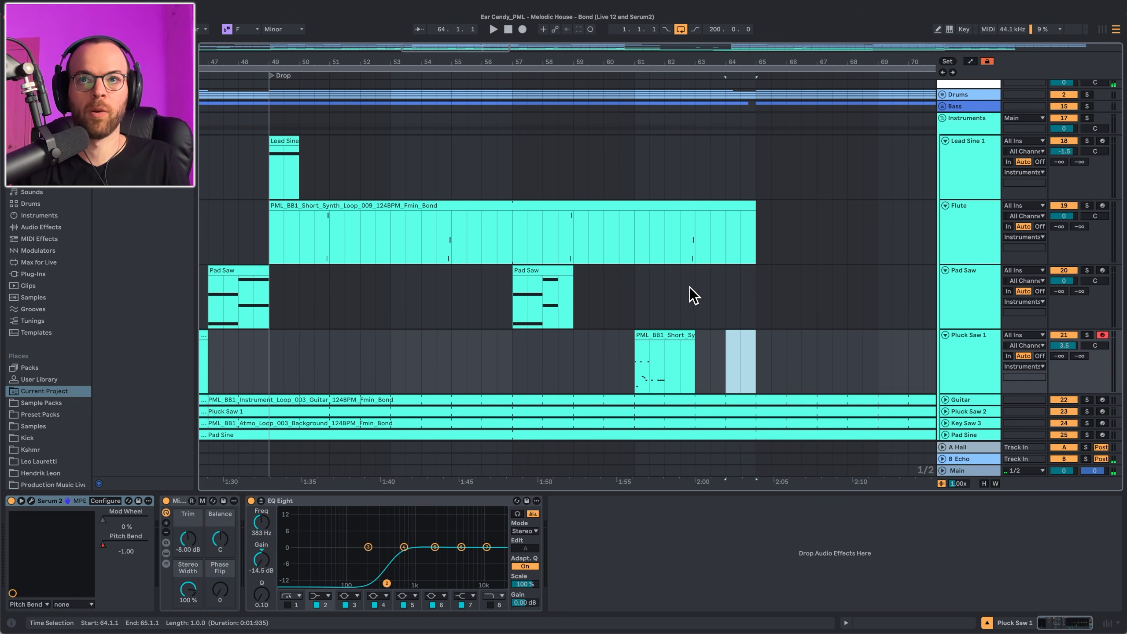
# Step: Play the Drop from bar 49 and extend the Flute clip's selection across the Lead Sine 1, Pad Saw and Pluck Saw 1 tracks
pyautogui.click(684, 259)
pyautogui.press('space')
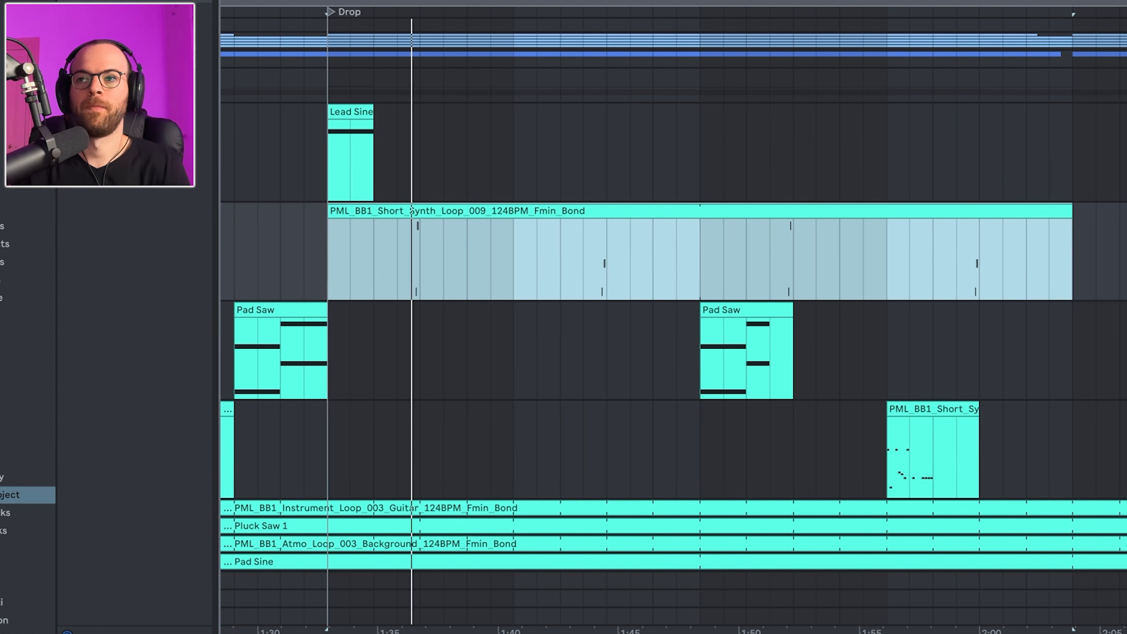
pyautogui.press('Down')
pyautogui.press('Down')
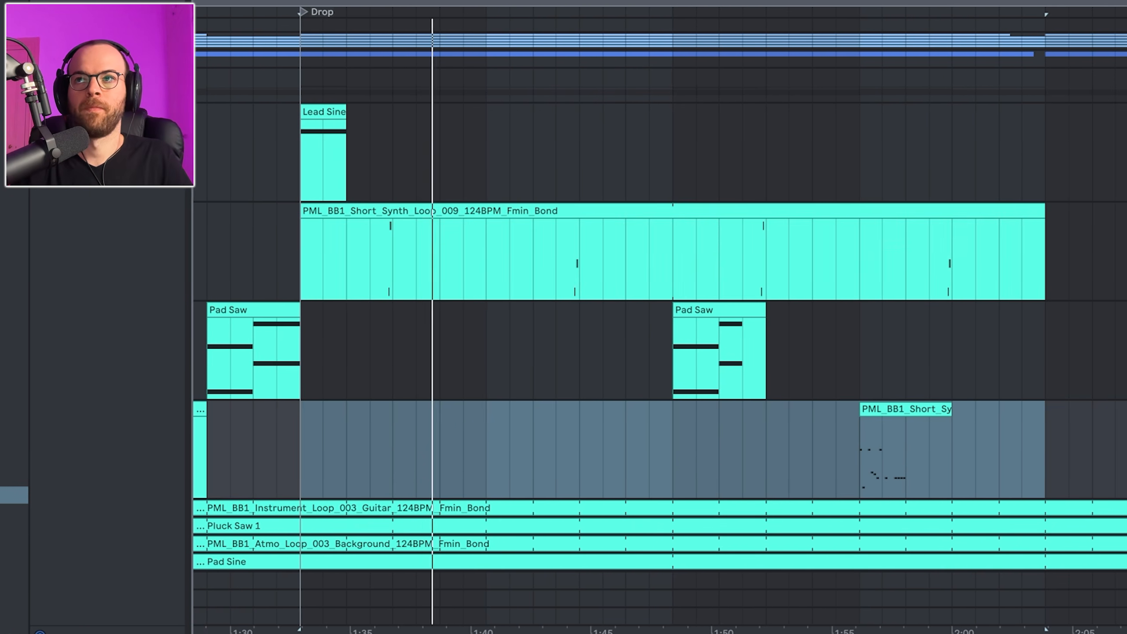
pyautogui.hotkey('shift', 'Up')
pyautogui.hotkey('shift', 'Up')
pyautogui.hotkey('shift', 'Up')
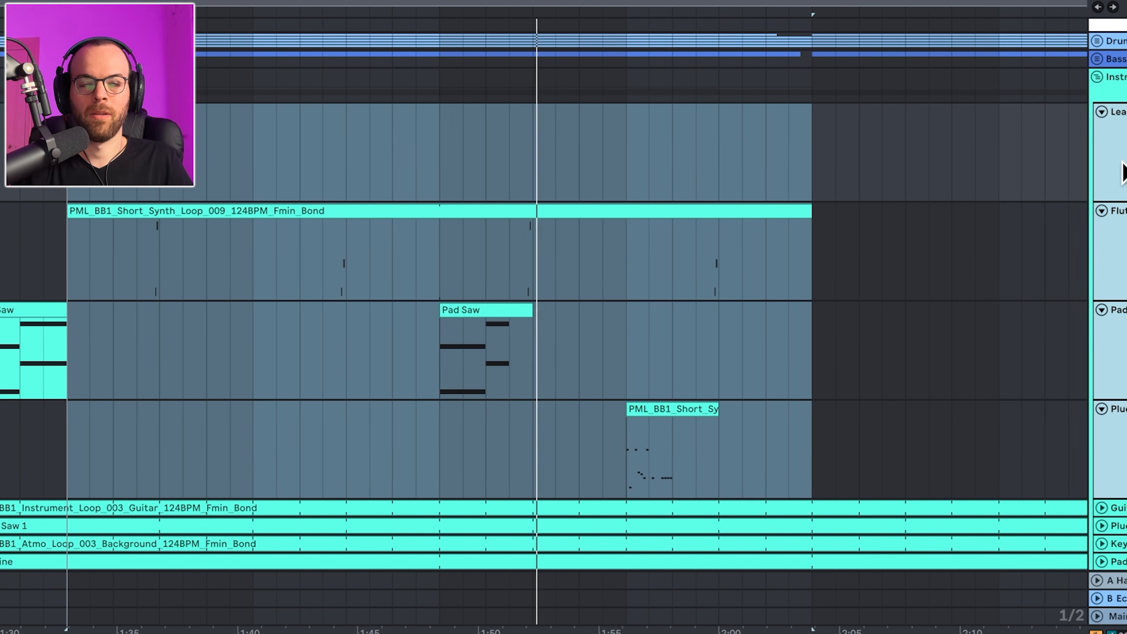
pyautogui.press('space')
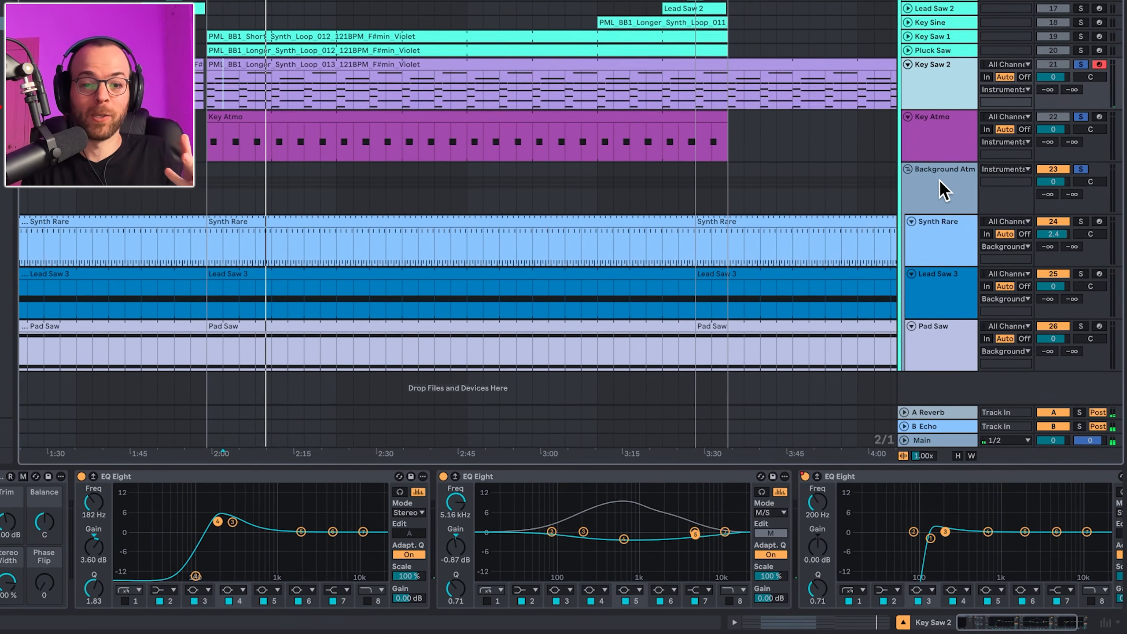
# Step: In the Texture and Chord project, go through the Background Atmo group to Synth Rare and examine its Serum 2 patch with playback
pyautogui.press('space')
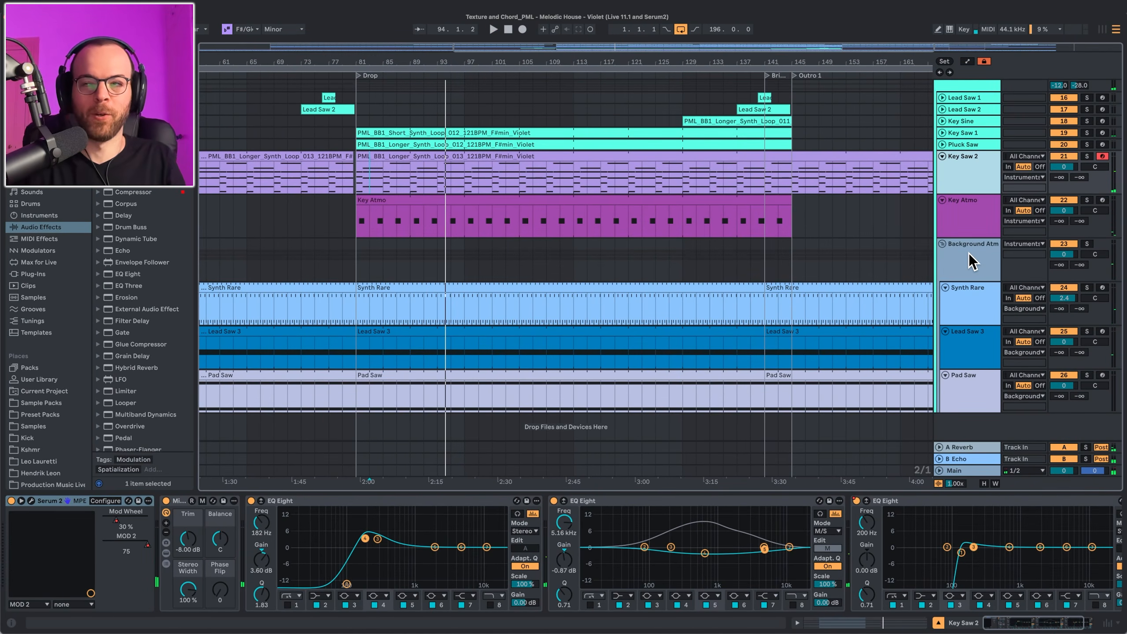
pyautogui.click(969, 263)
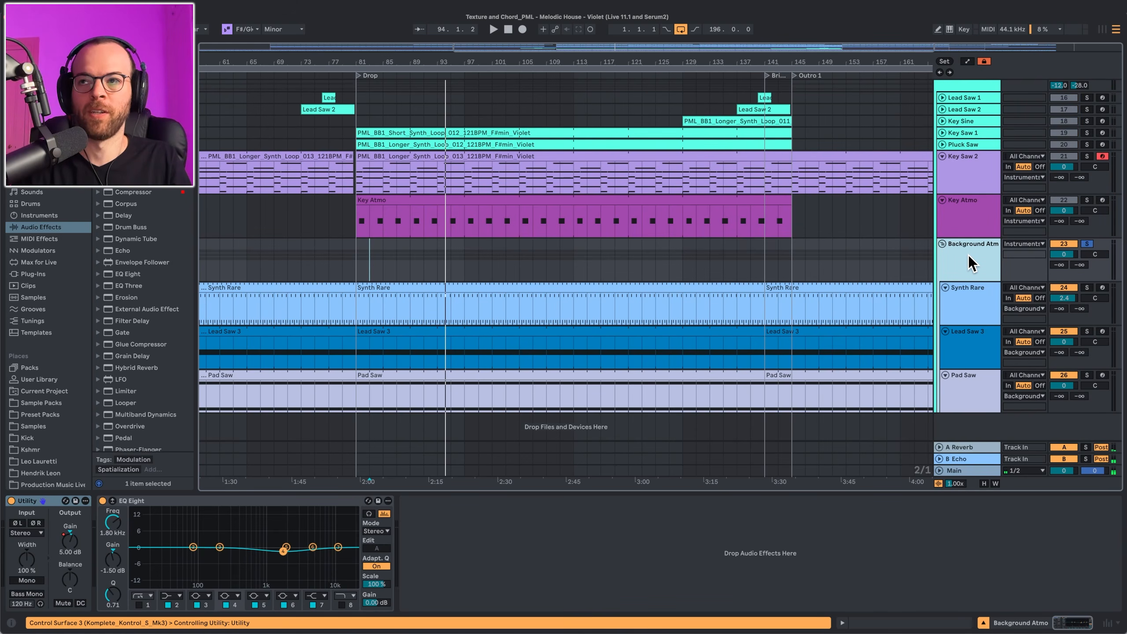
pyautogui.click(970, 287)
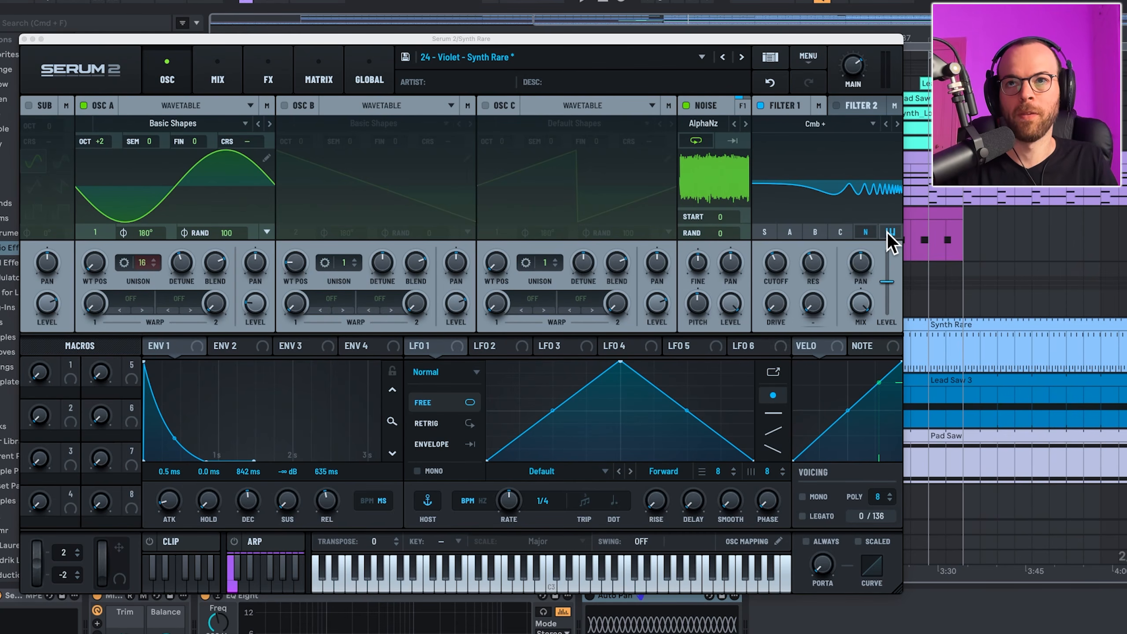
pyautogui.press('space')
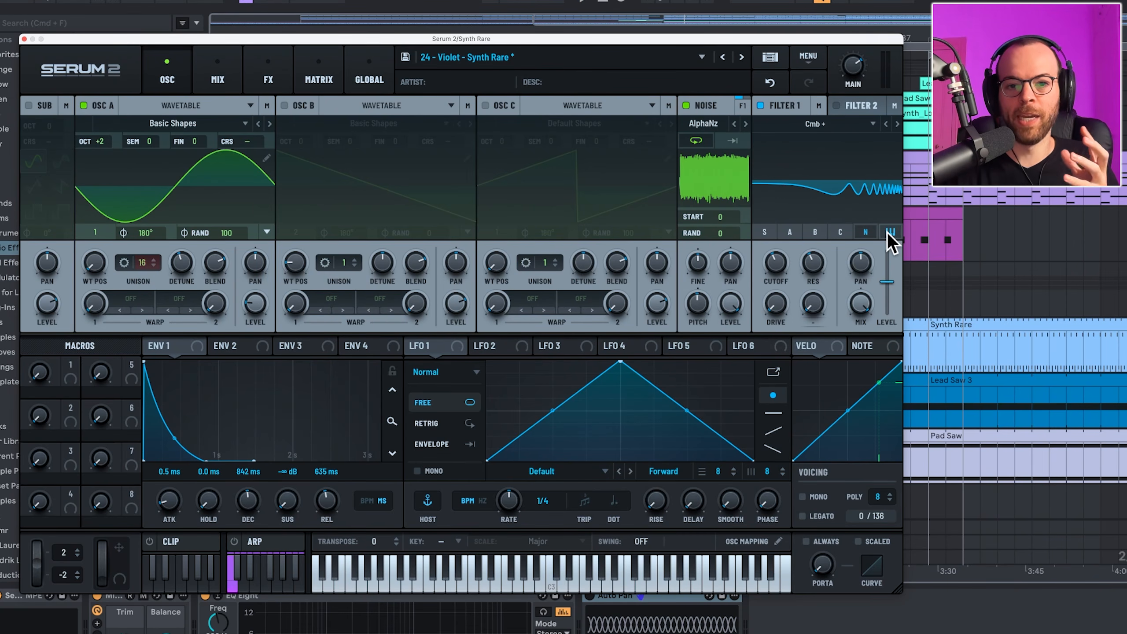
# Step: Enable the Auto Pan on the Synth Rare track during playback and adjust its rate
pyautogui.press('space')
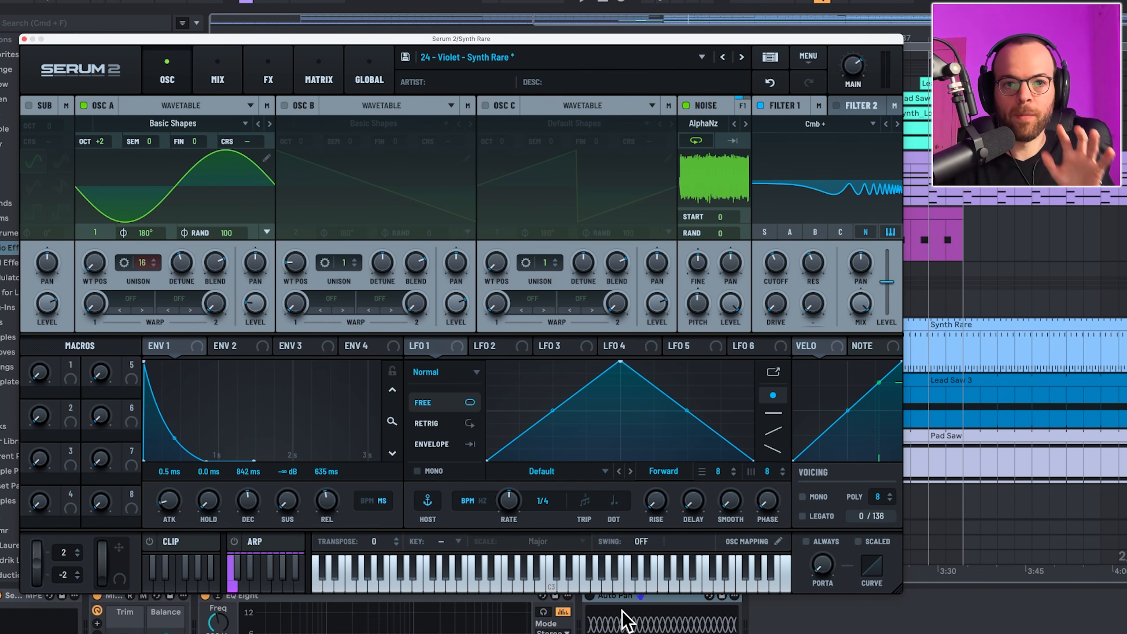
pyautogui.click(590, 597)
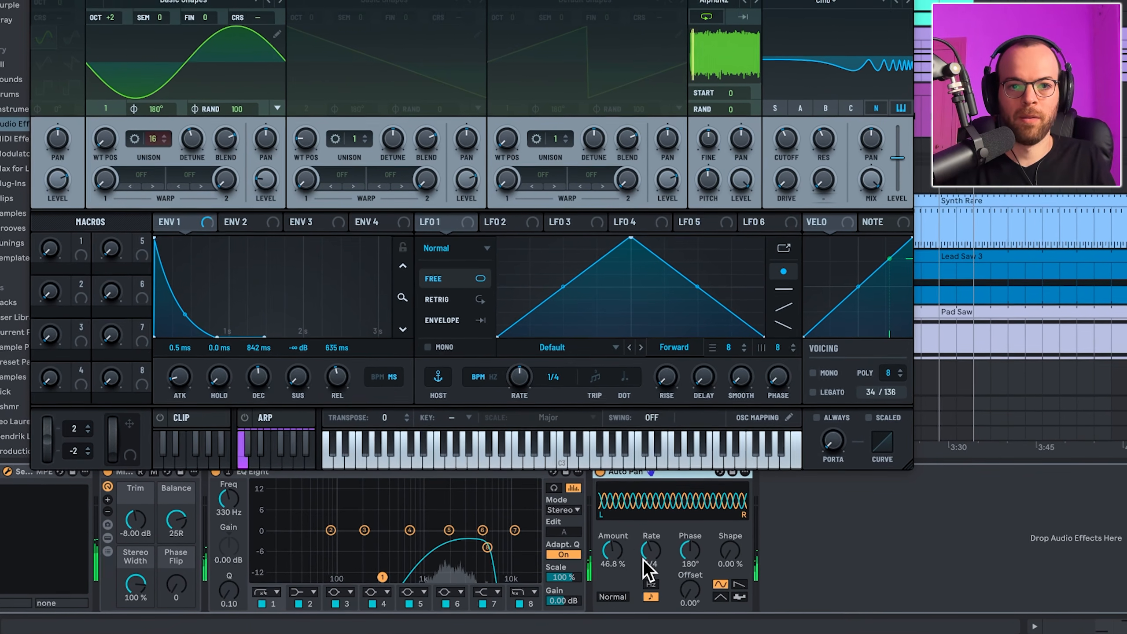
pyautogui.moveTo(650, 540); pyautogui.dragTo(650, 533)
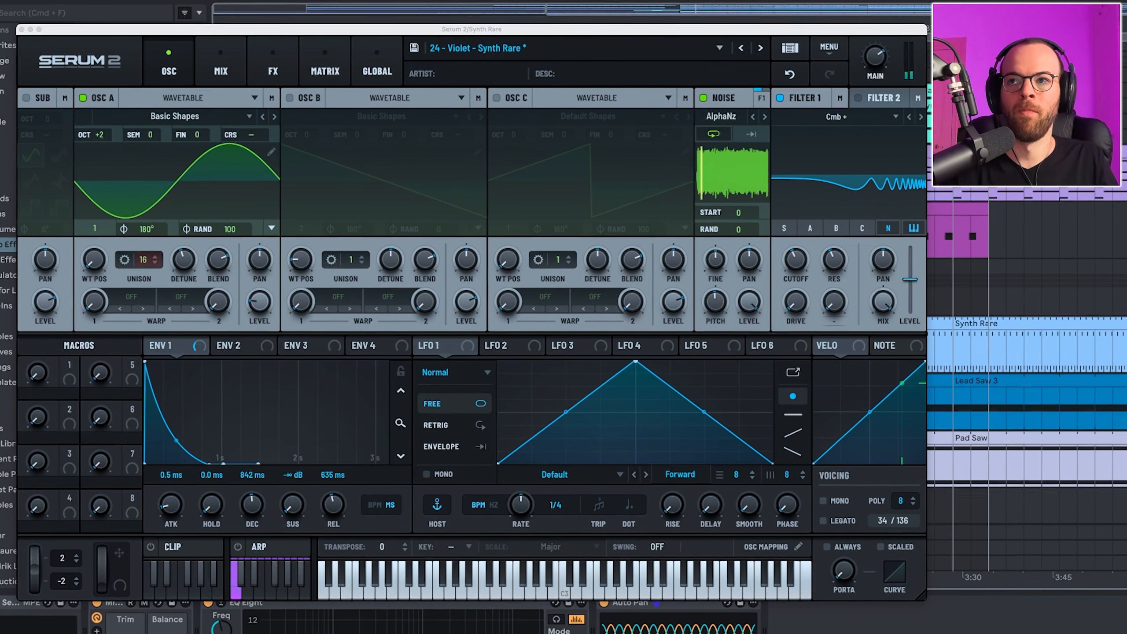
# Step: Examine the Lead Saw 3 clip and its Serum 2 patch, and play the Synth Rare clip's repeated A3 notes
pyautogui.click(1091, 383)
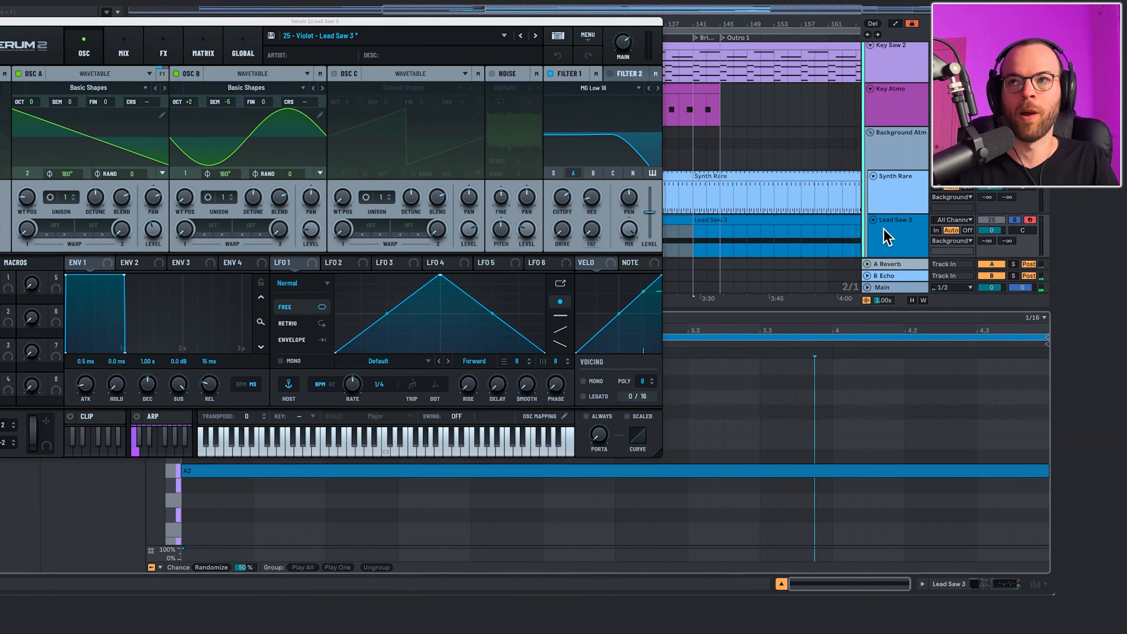
pyautogui.click(924, 194)
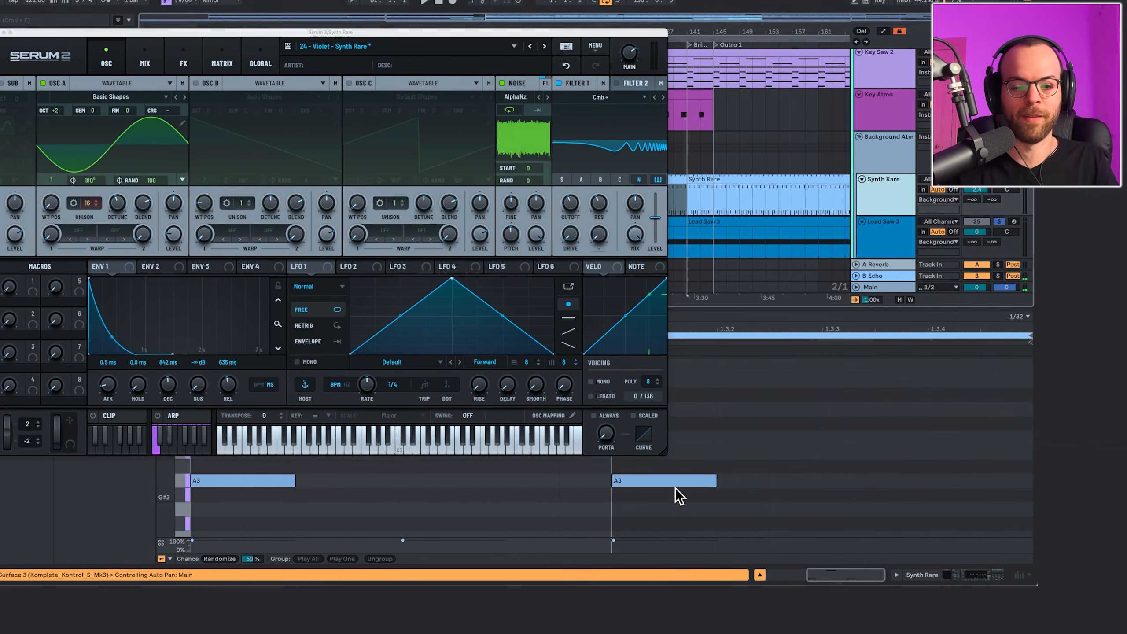
pyautogui.press('space')
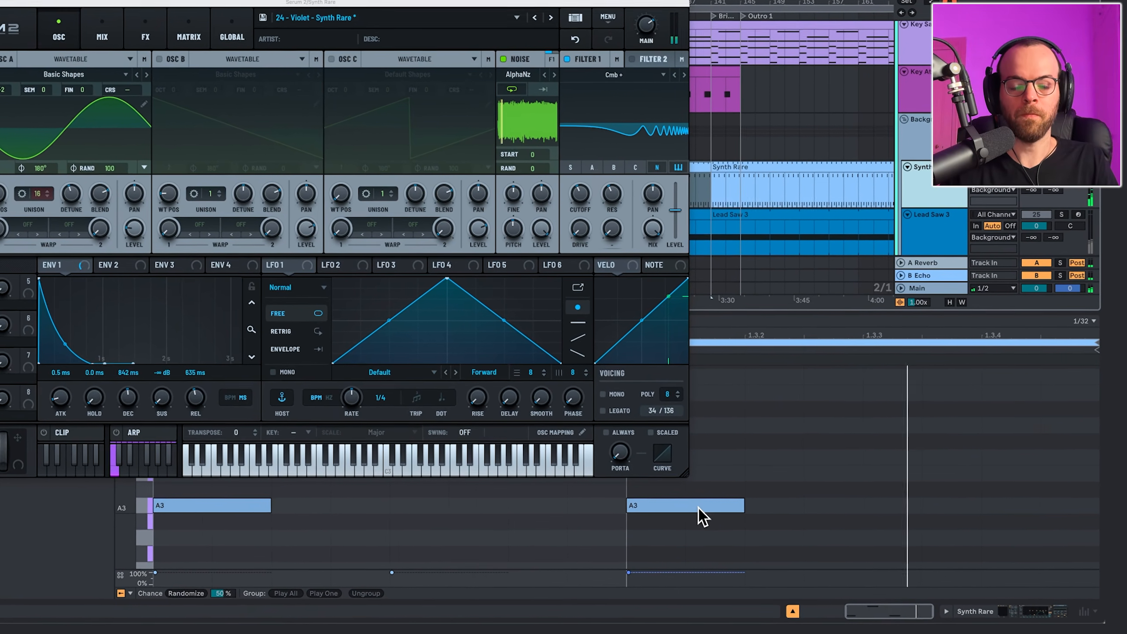
# Step: Solo the Pad Saw track during playback and examine its Serum 2 patch and its held F#3 and C#4 notes
pyautogui.scroll(-3, 917, 231)
pyautogui.click(937, 244)
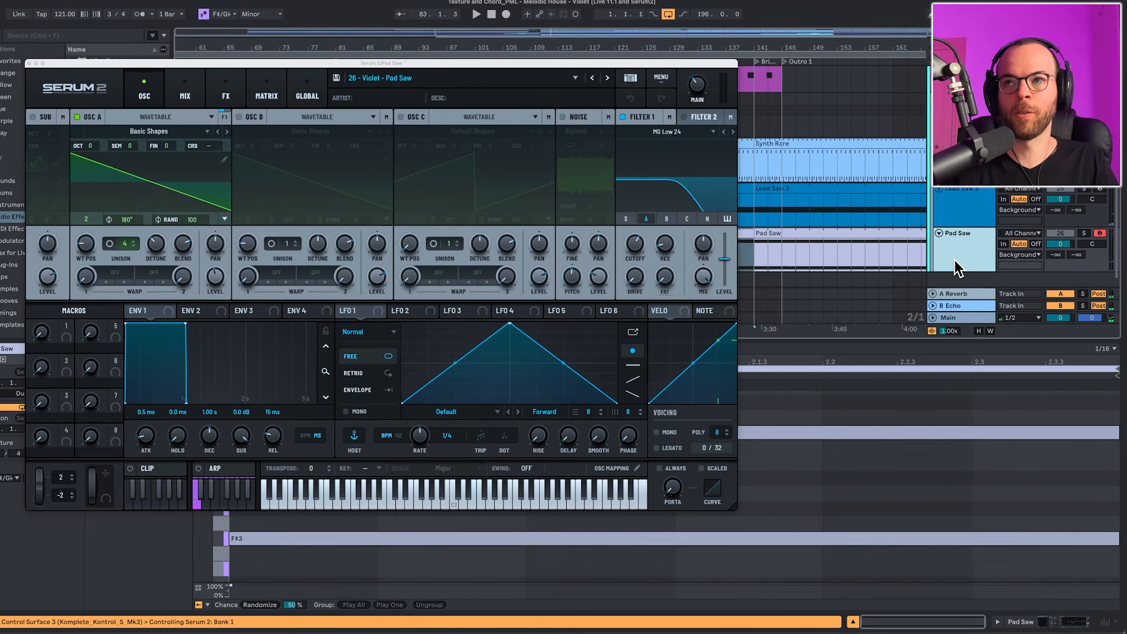
pyautogui.press('s')
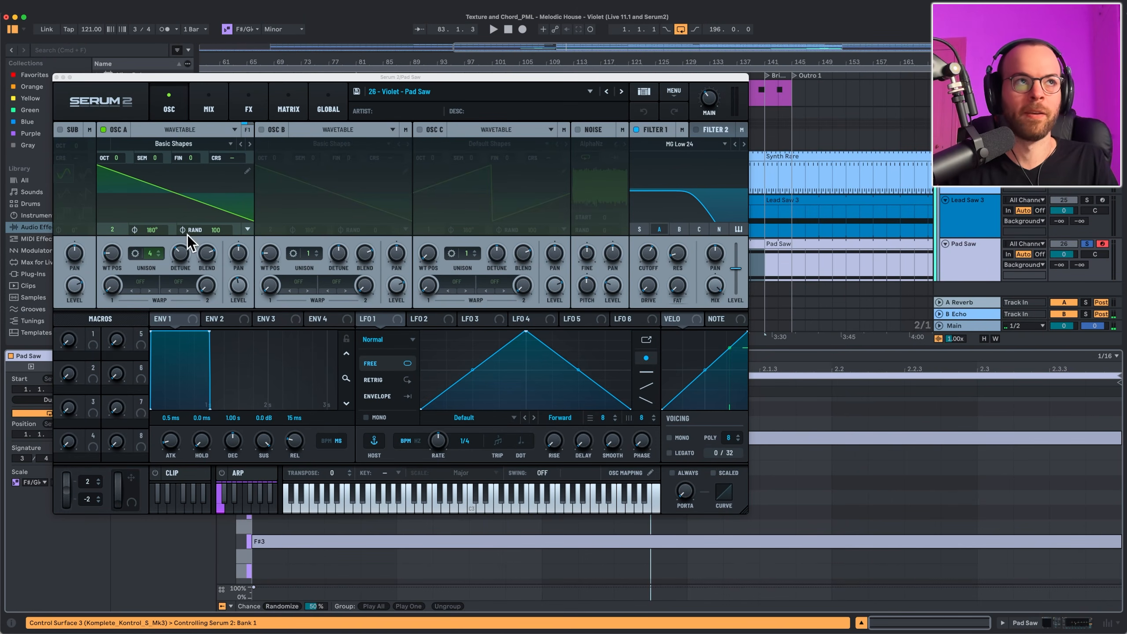
pyautogui.click(57, 77)
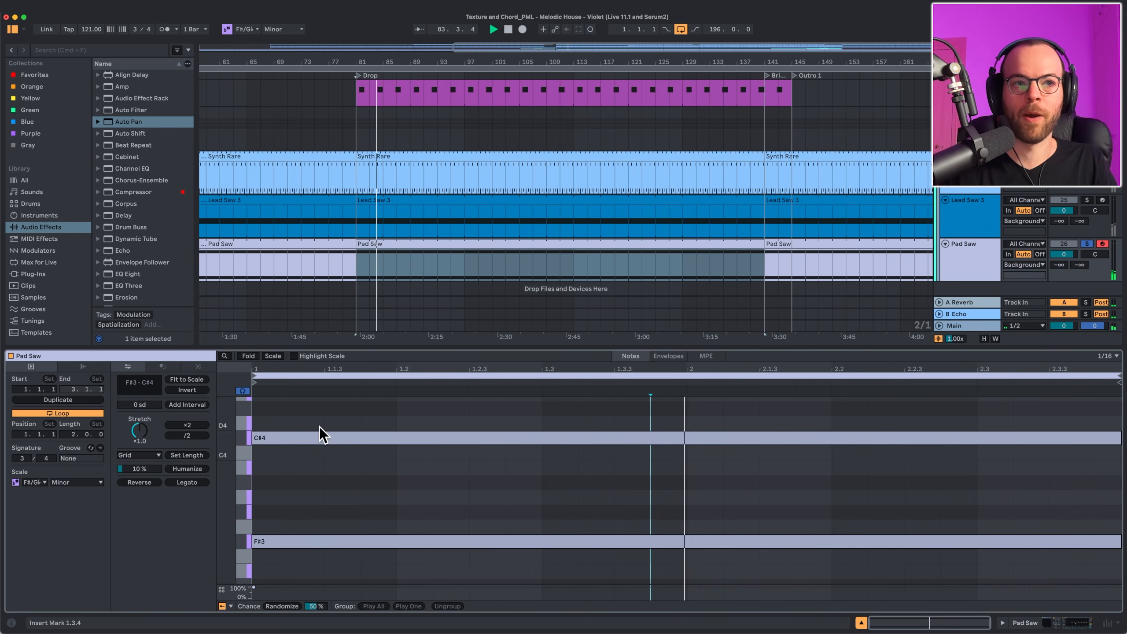
pyautogui.click(957, 261)
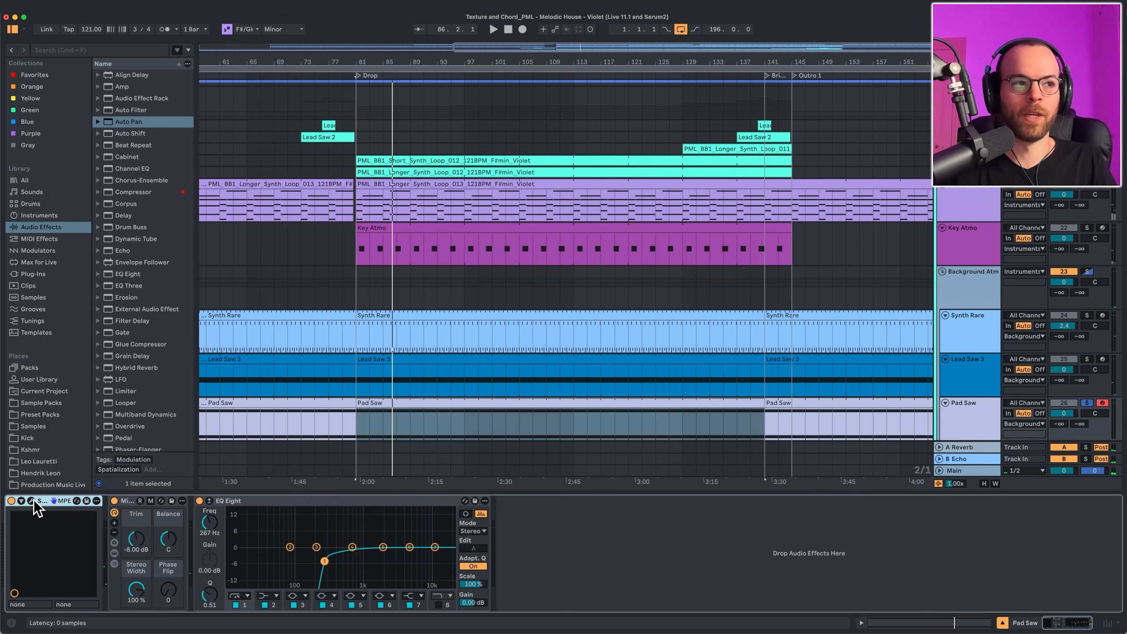
pyautogui.click(32, 500)
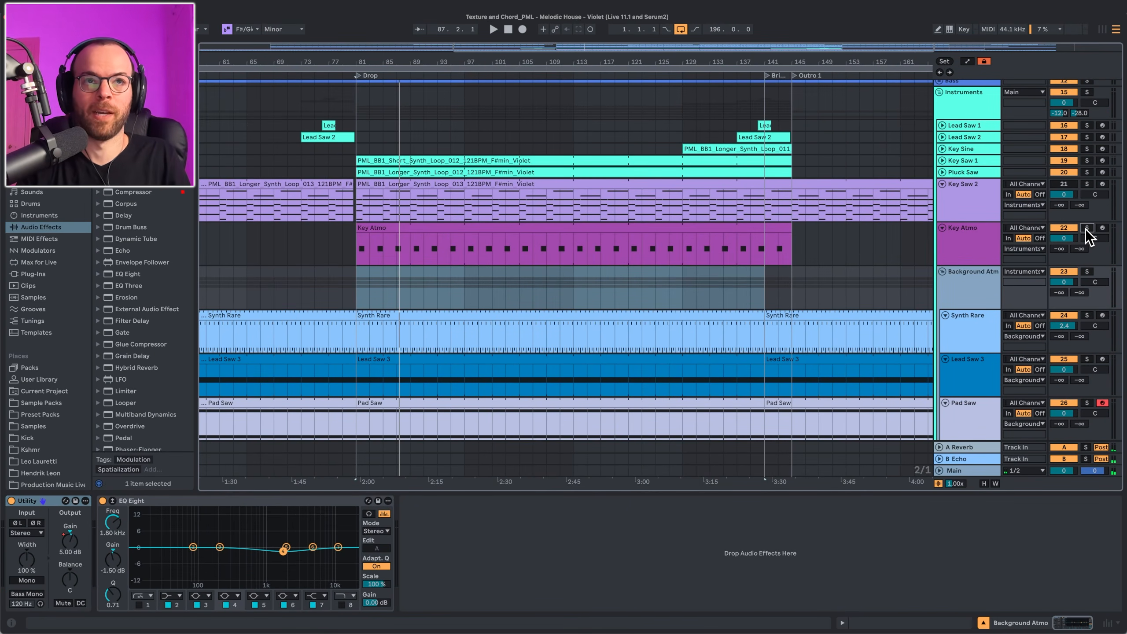
# Step: Open the Key Saw 2 Drop clip in an enlarged piano roll and limit the displayed note rows to the scale
pyautogui.click(472, 229)
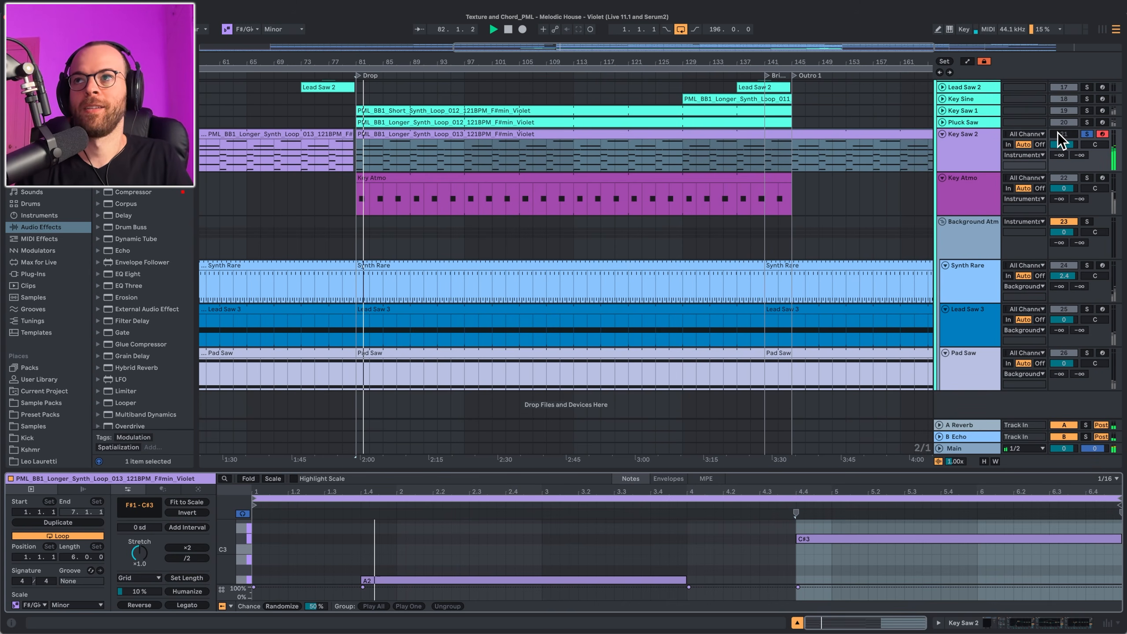
pyautogui.click(1060, 134)
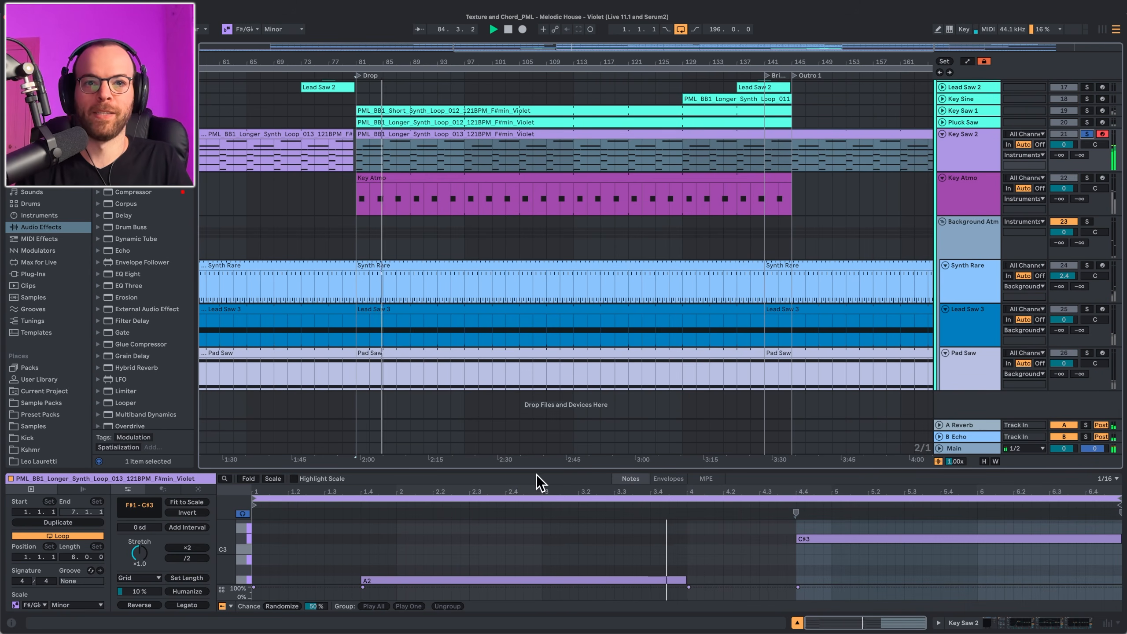
pyautogui.moveTo(539, 482); pyautogui.dragTo(546, 181)
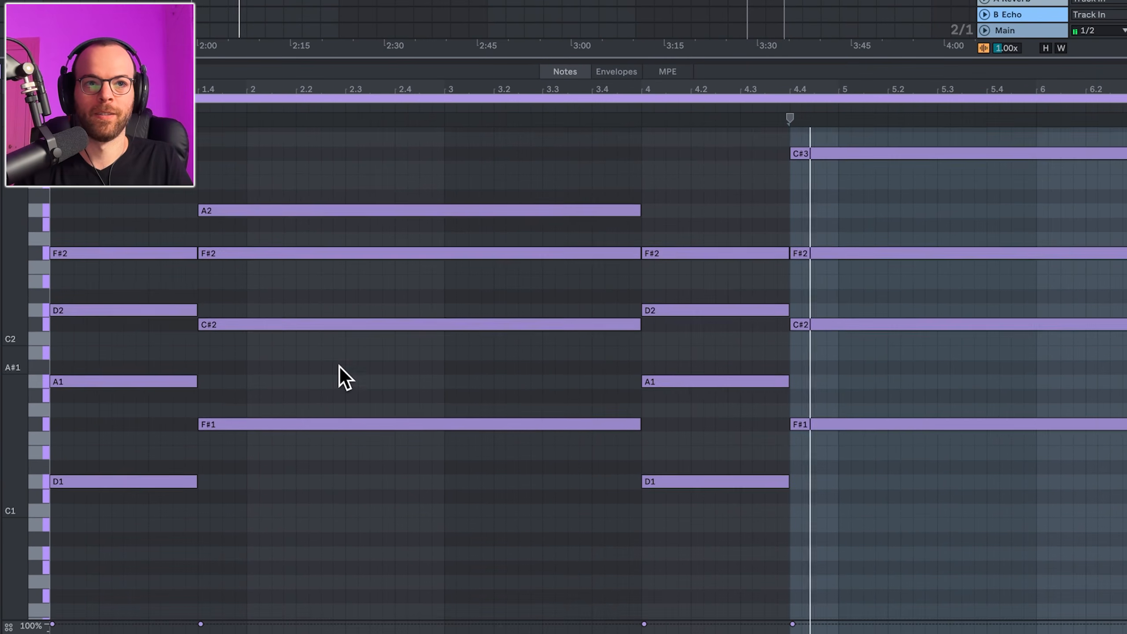
pyautogui.scroll(3, 340, 367)
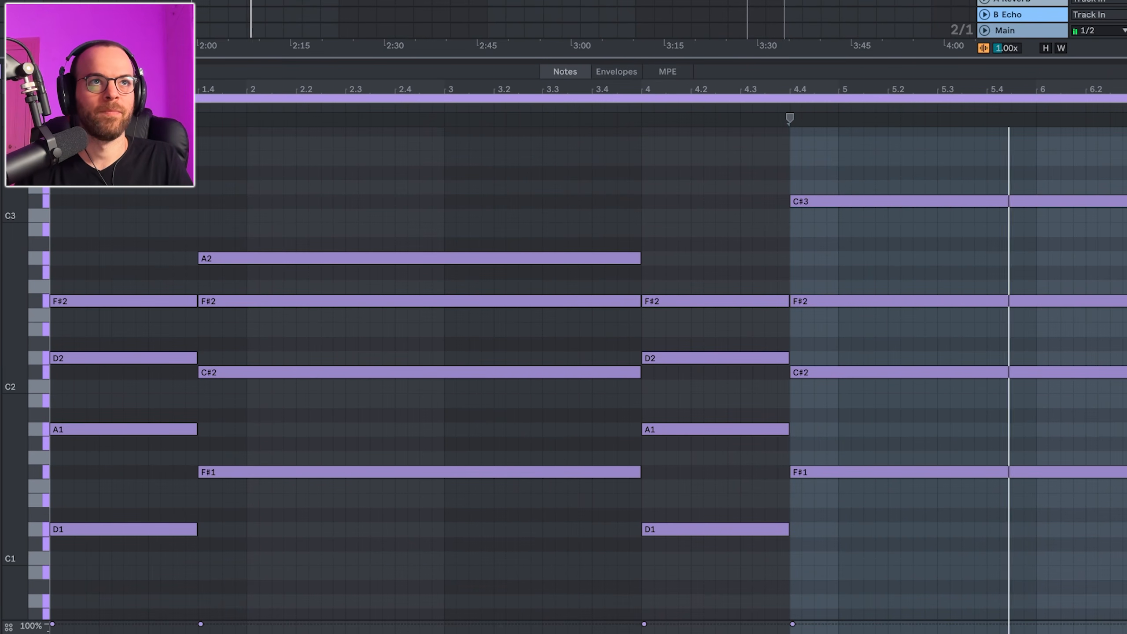
pyautogui.press('g')
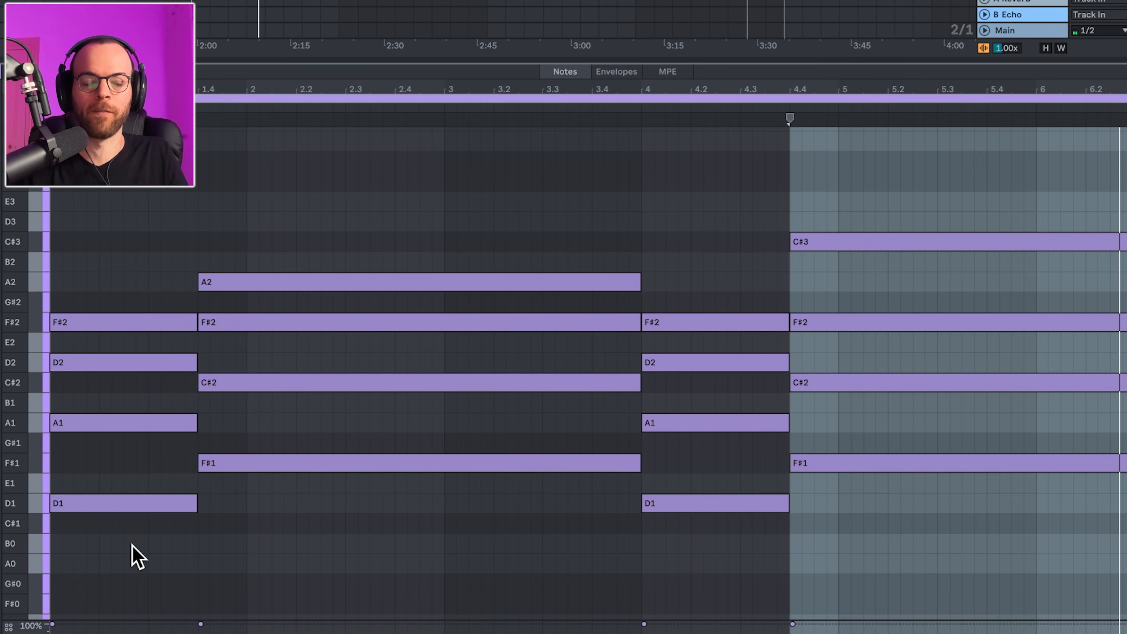
# Step: Select each of the four Key Saw 2 chords in turn and examine their notes, with playback
pyautogui.moveTo(131, 547); pyautogui.dragTo(117, 292)
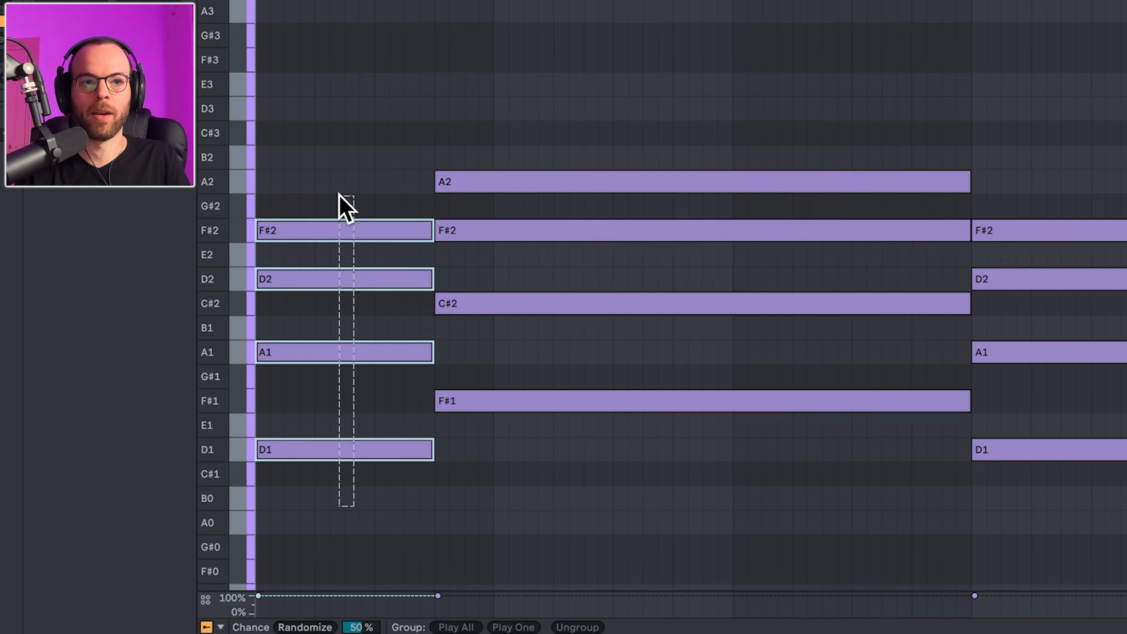
pyautogui.moveTo(545, 485); pyautogui.dragTo(553, 156)
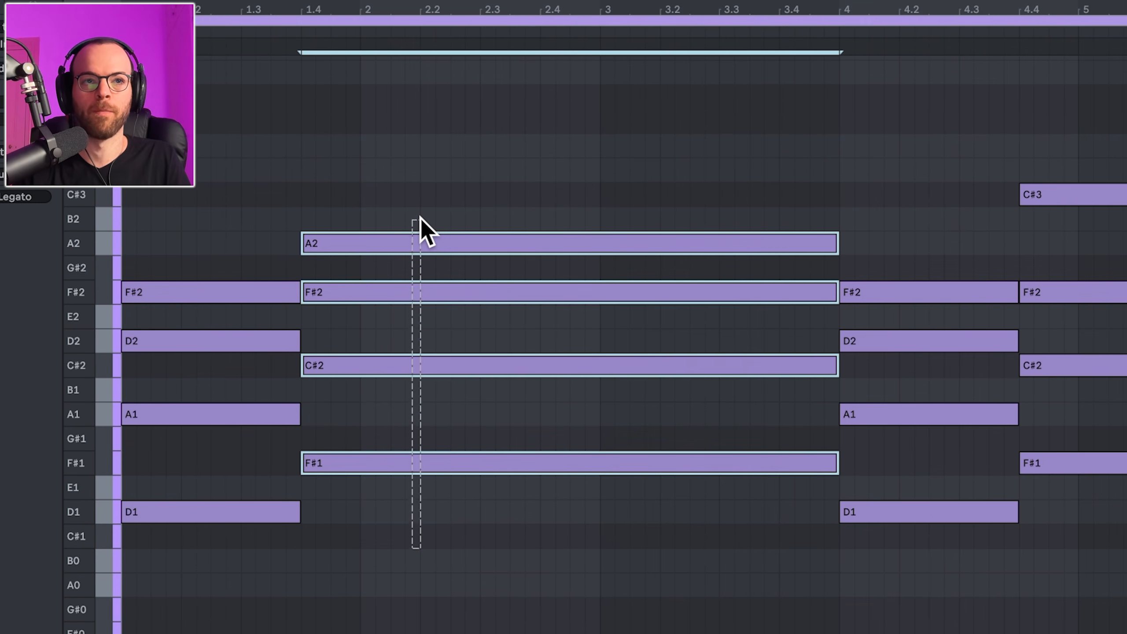
pyautogui.moveTo(421, 219); pyautogui.dragTo(414, 234)
pyautogui.press('space')
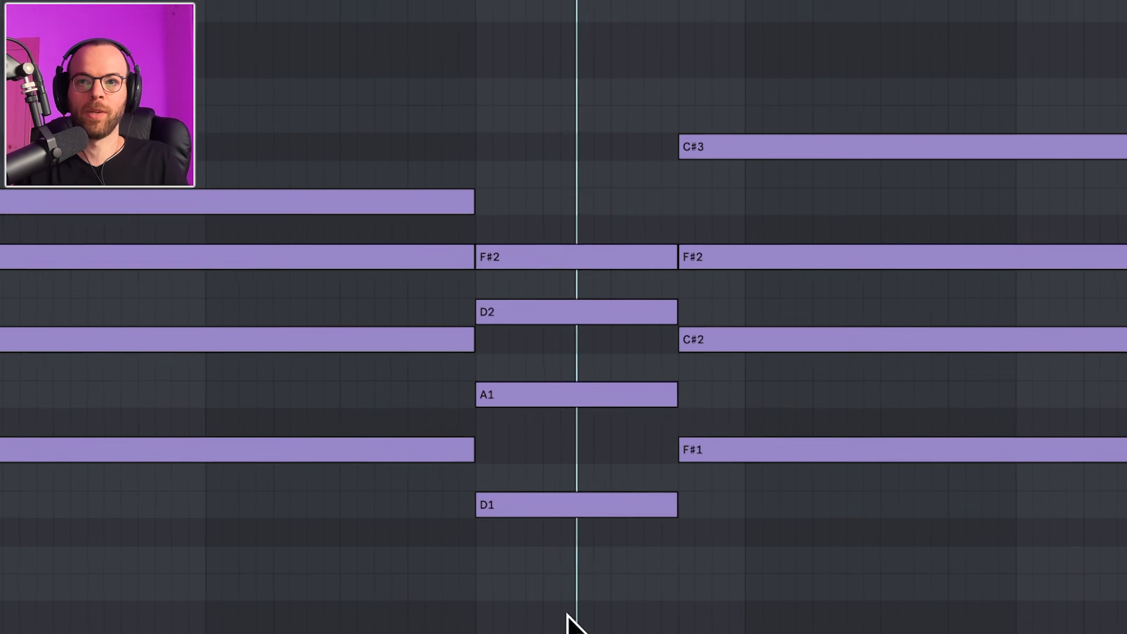
pyautogui.moveTo(708, 586); pyautogui.dragTo(709, 318)
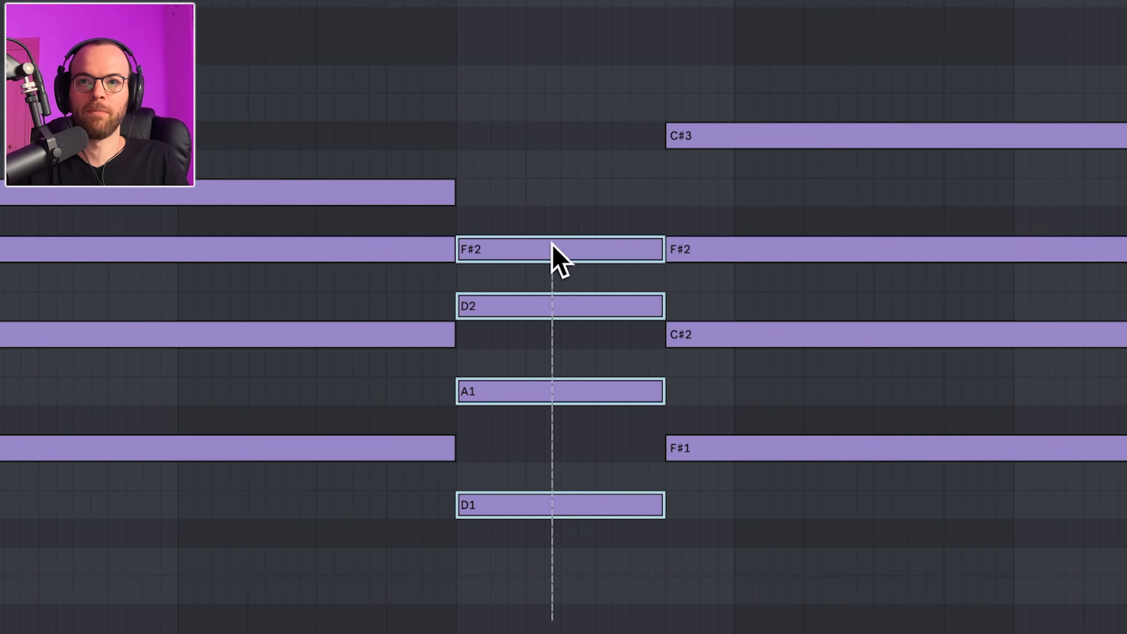
pyautogui.moveTo(552, 204); pyautogui.dragTo(553, 203)
pyautogui.moveTo(810, 585); pyautogui.dragTo(805, 115)
pyautogui.moveTo(623, 136); pyautogui.dragTo(622, 136)
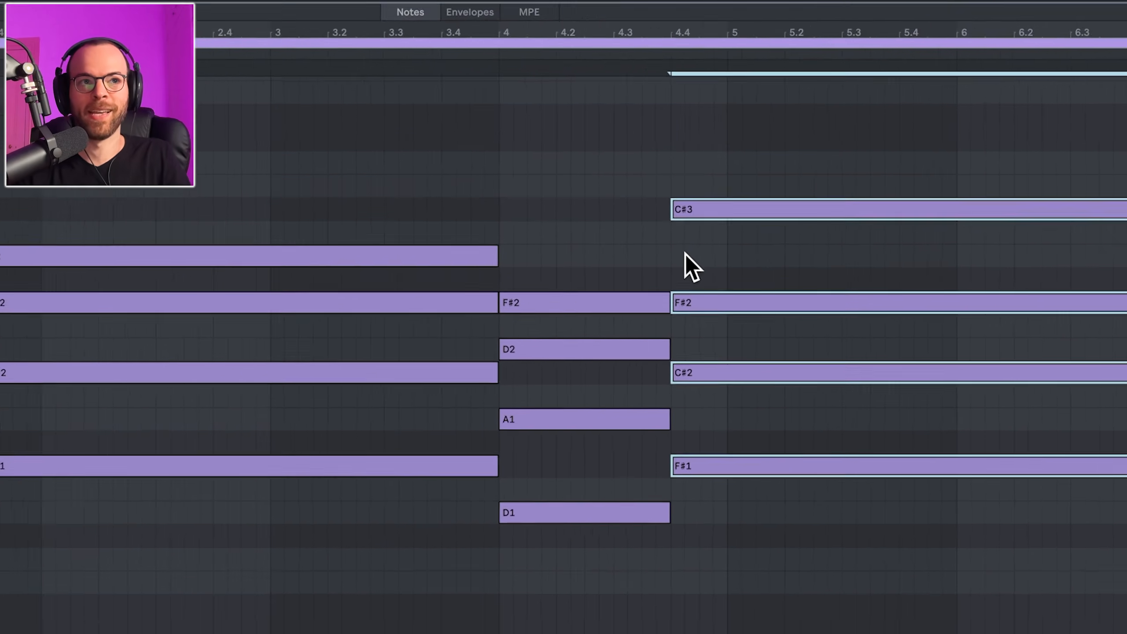
# Step: Lower the top note of the last Key Saw 2 chord to A2
pyautogui.click(501, 213)
pyautogui.click(794, 245)
pyautogui.press('Down')
pyautogui.press('Down')
pyautogui.press('Down')
pyautogui.press('Down')
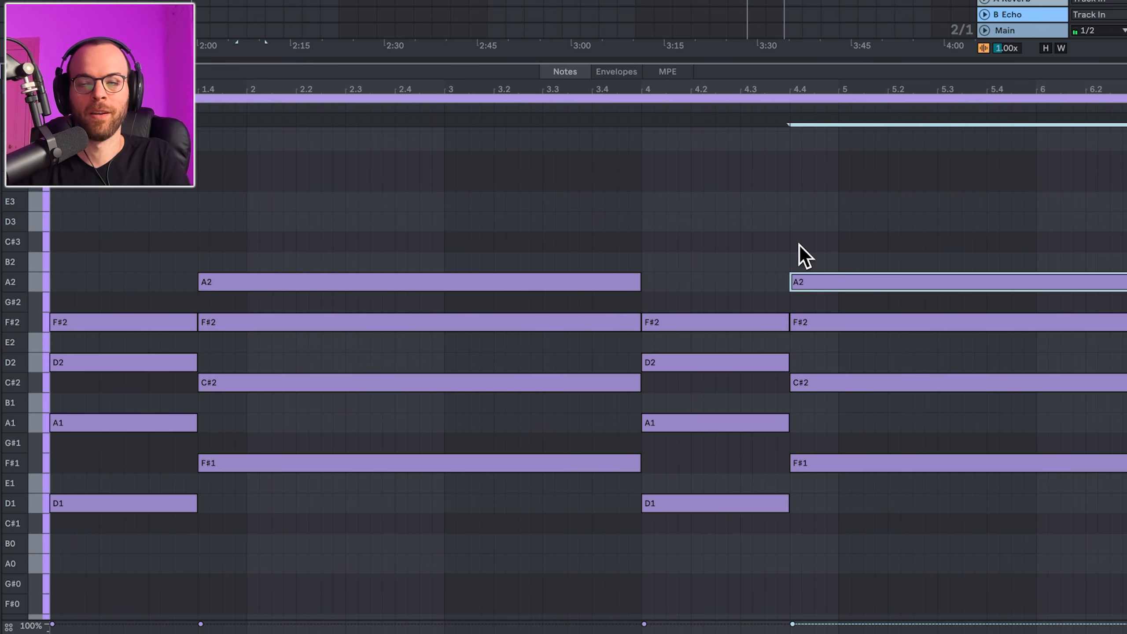
# Step: Raise the last chord's top note back to C#3 and listen to the progression
pyautogui.press('Up')
pyautogui.press('Up')
pyautogui.press('Up')
pyautogui.press('Up')
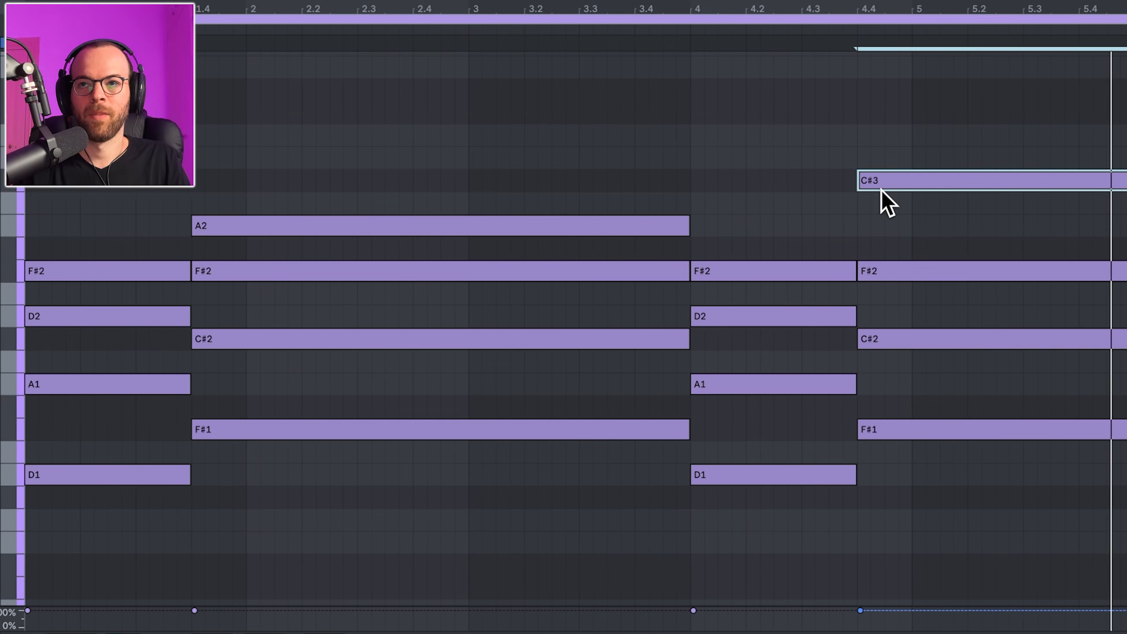
pyautogui.moveTo(858, 189); pyautogui.dragTo(829, 218)
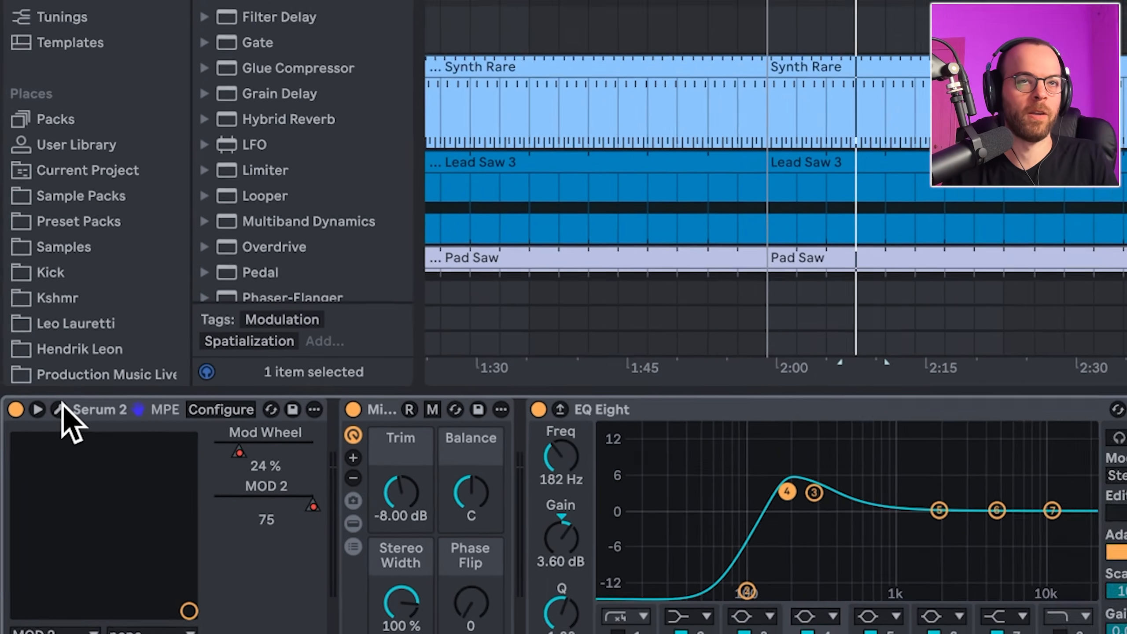
# Step: Examine the Key Saw 2 Serum 2 patch during playback, including LFO 1 and the effects rack's equalizer and filter cutoff
pyautogui.click(84, 340)
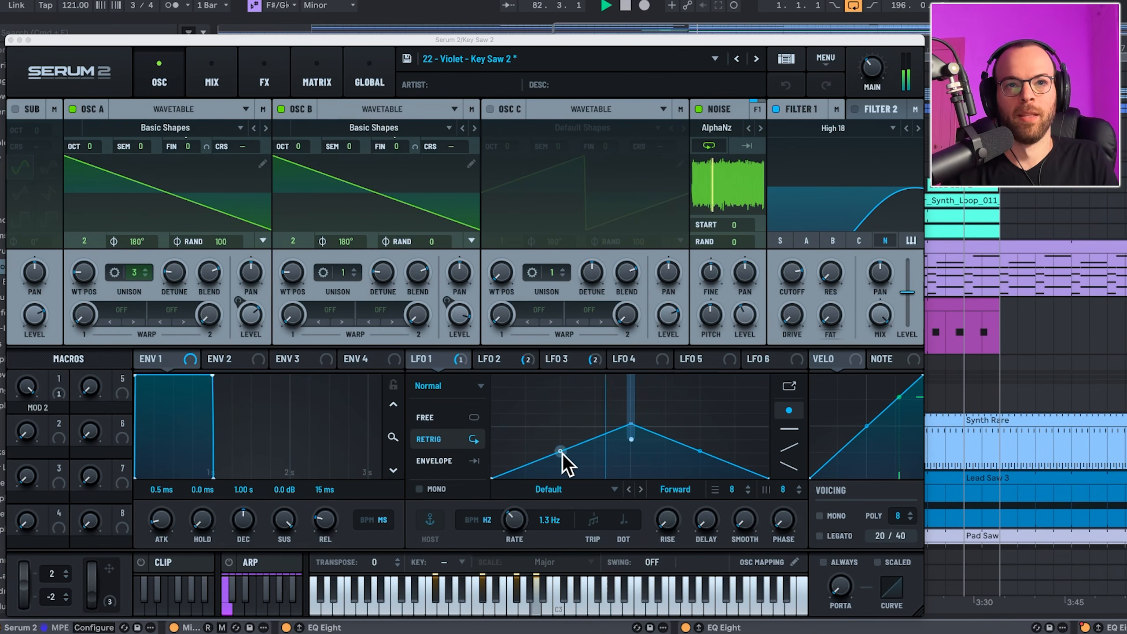
pyautogui.click(449, 359)
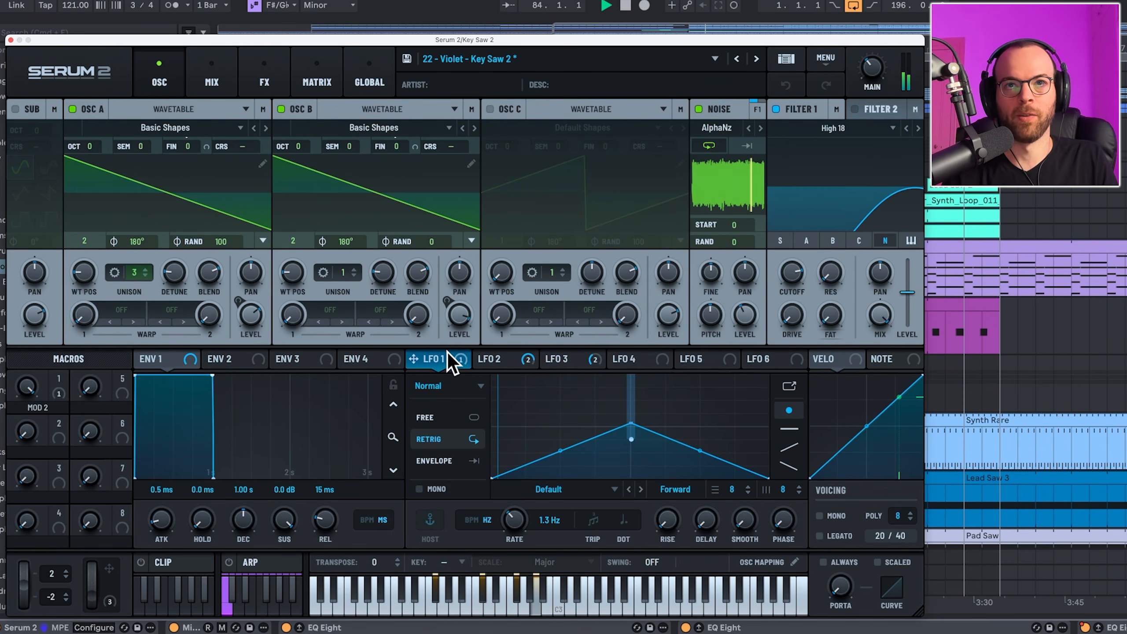
pyautogui.click(263, 72)
pyautogui.press('space')
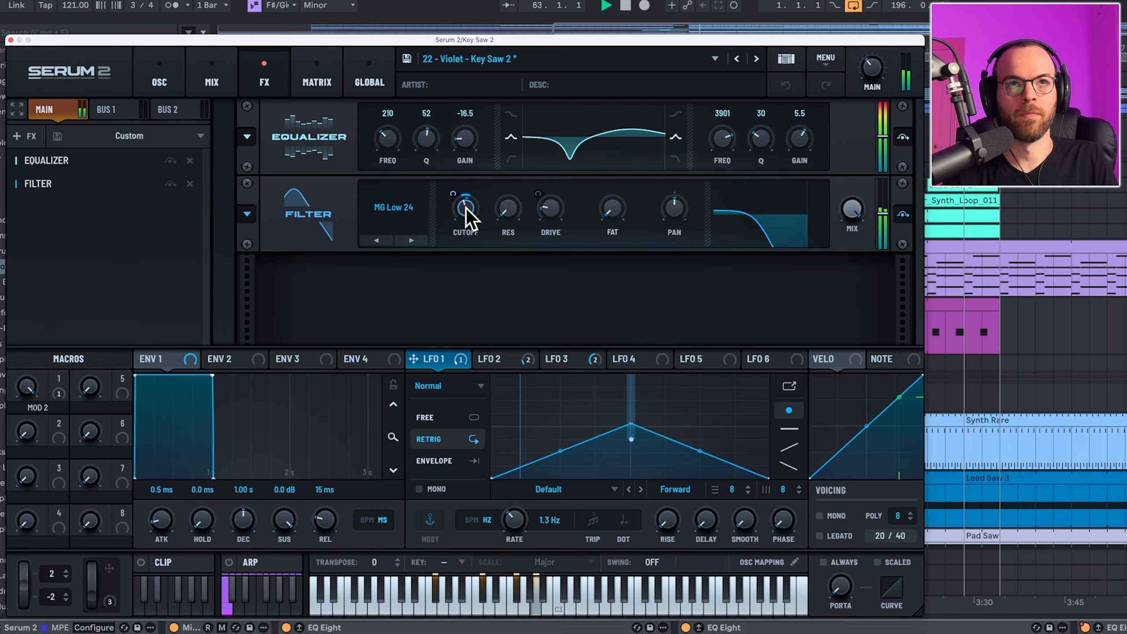
pyautogui.press('space')
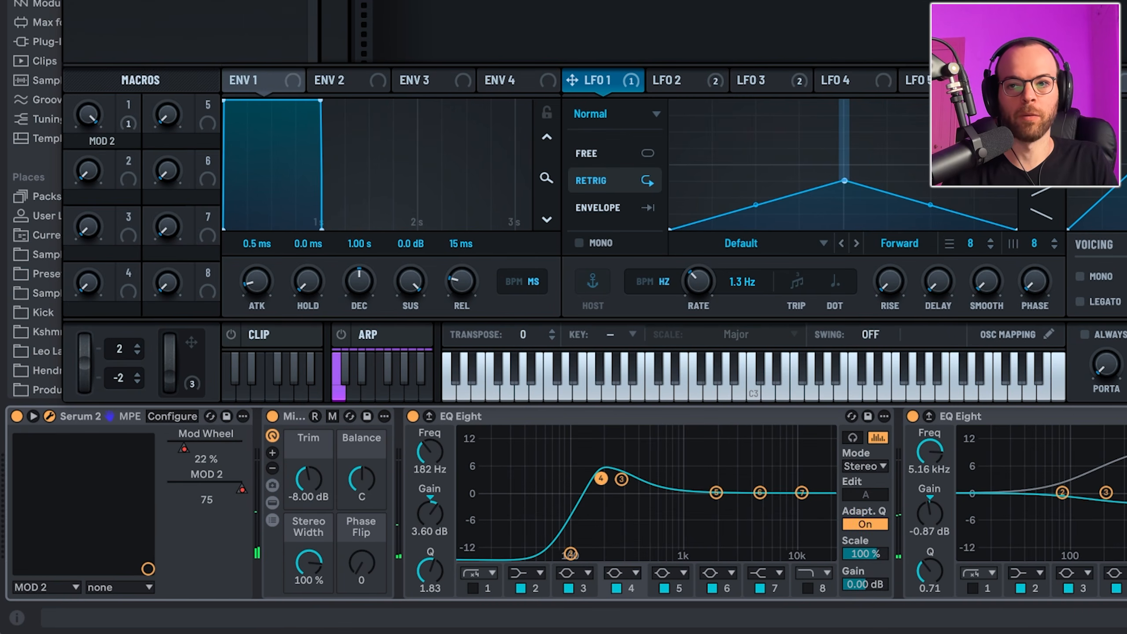
# Step: Show the Side curve of the second EQ Eight on Key Saw 2, review the EQ chain with playback, and close the Serum 2 window
pyautogui.click(1040, 494)
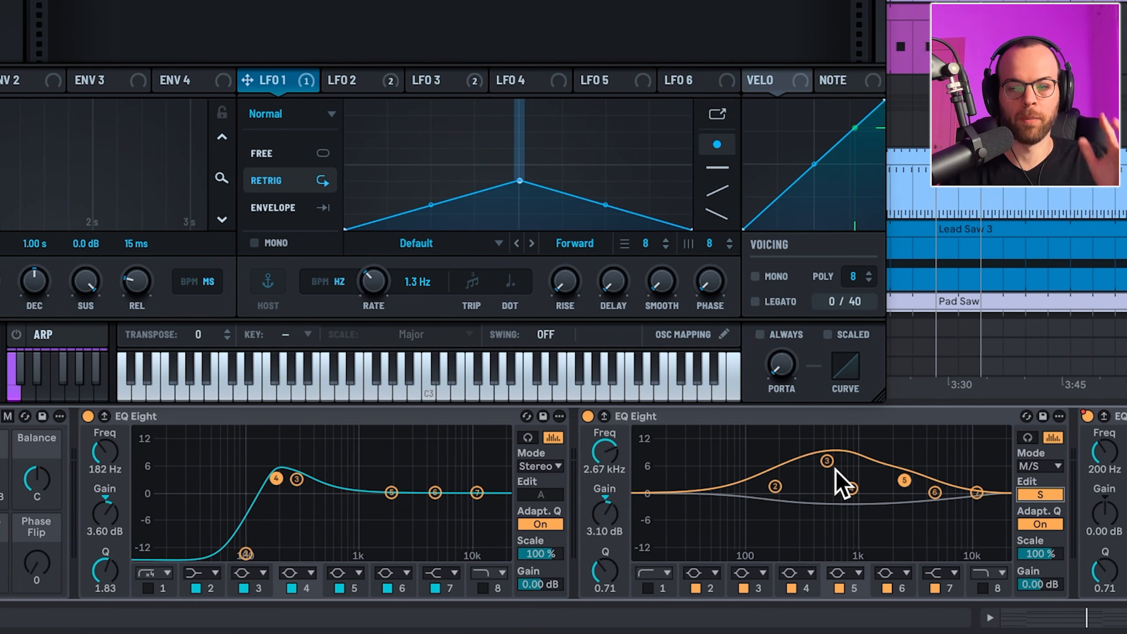
pyautogui.hscroll(3, 837, 475)
pyautogui.press('space')
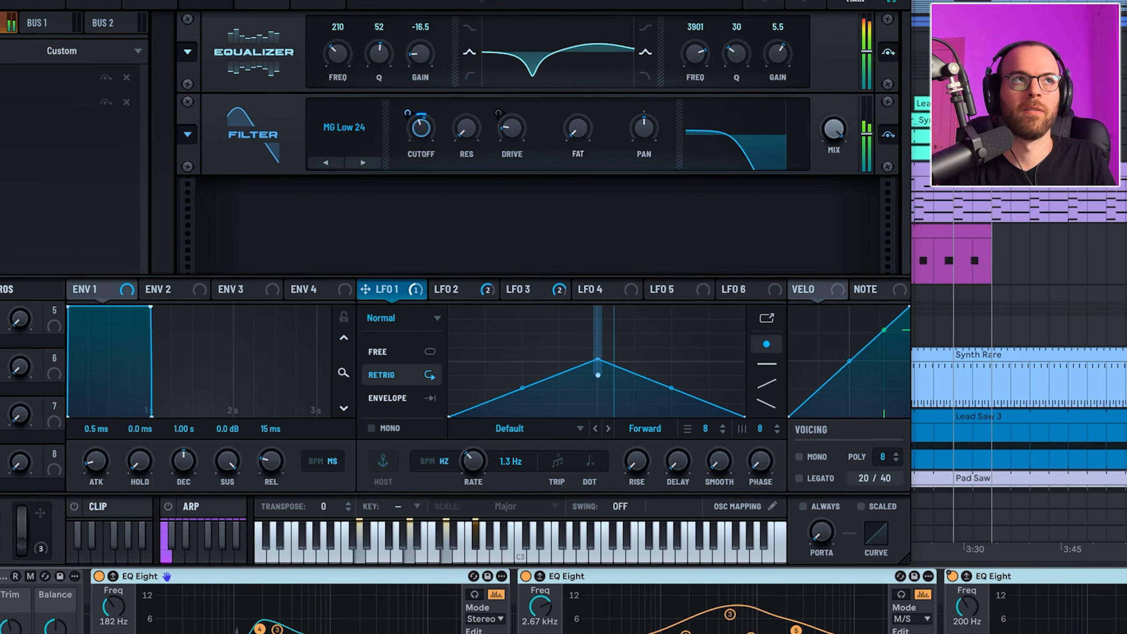
pyautogui.press('super+w')
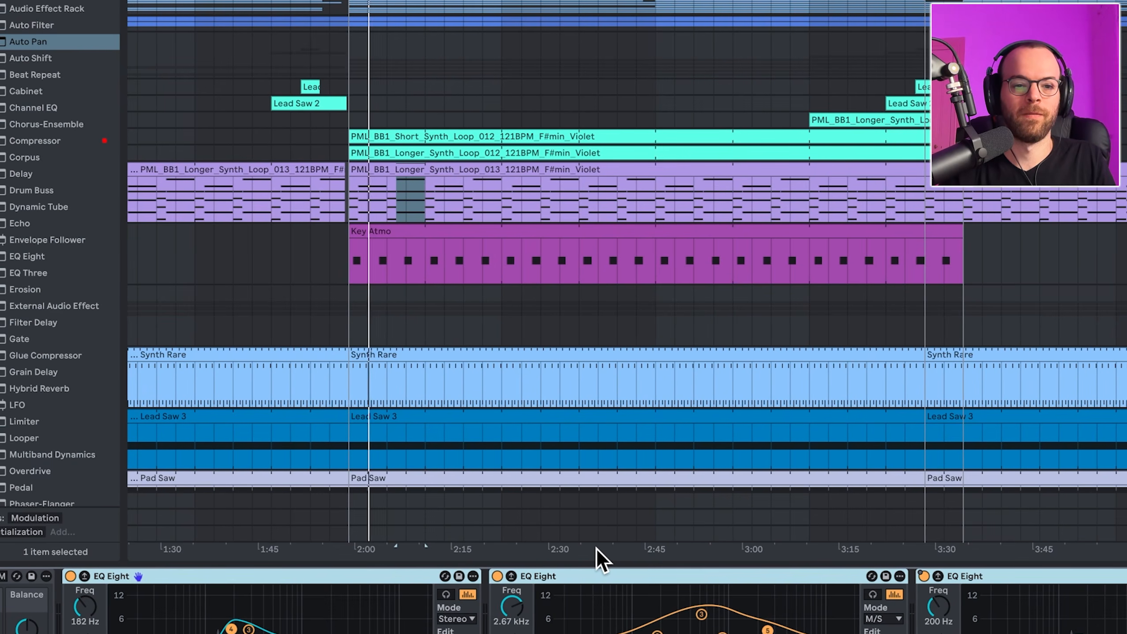